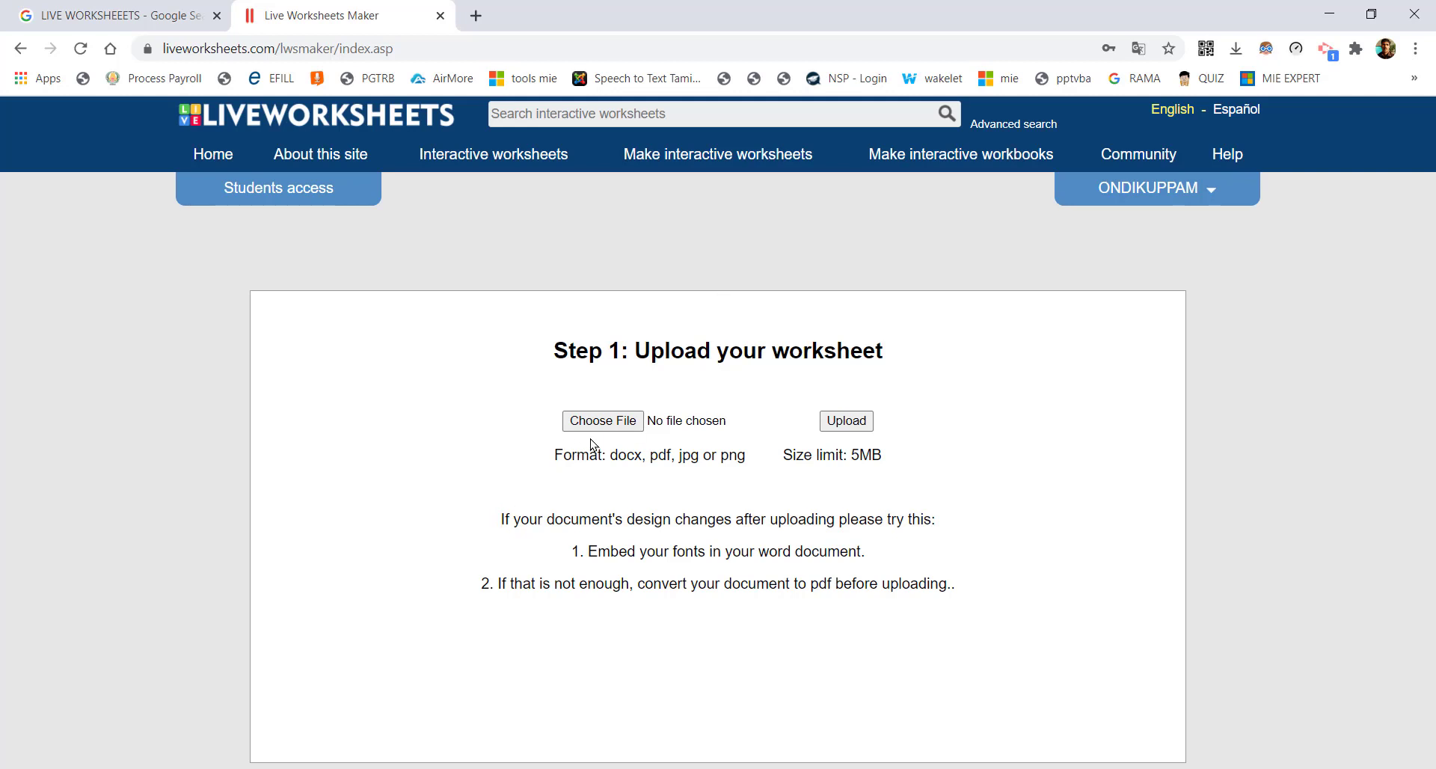
# - Upload SHAPES.png from New Volume (H:) as the worksheet
pyautogui.click(609, 420)
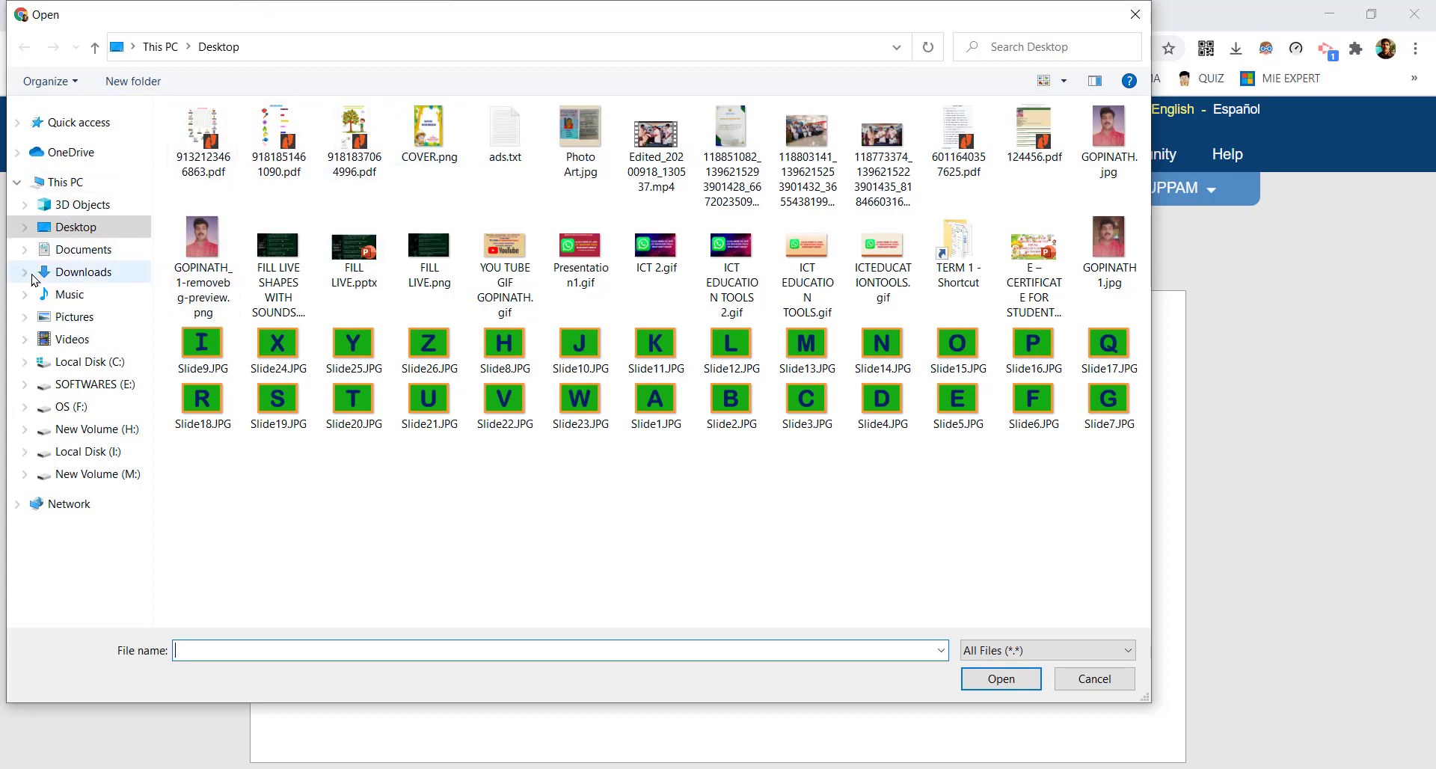
pyautogui.click(108, 429)
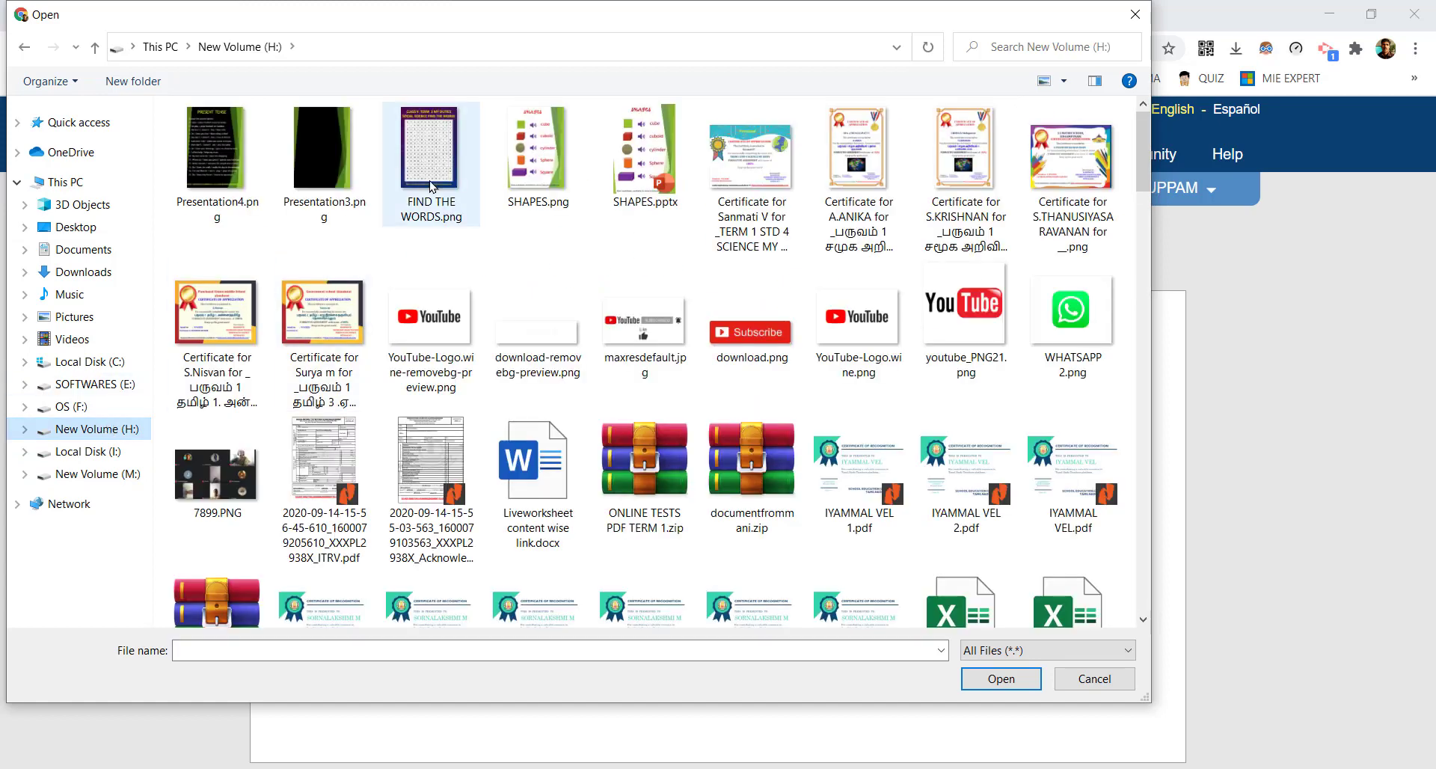
pyautogui.doubleClick(557, 155)
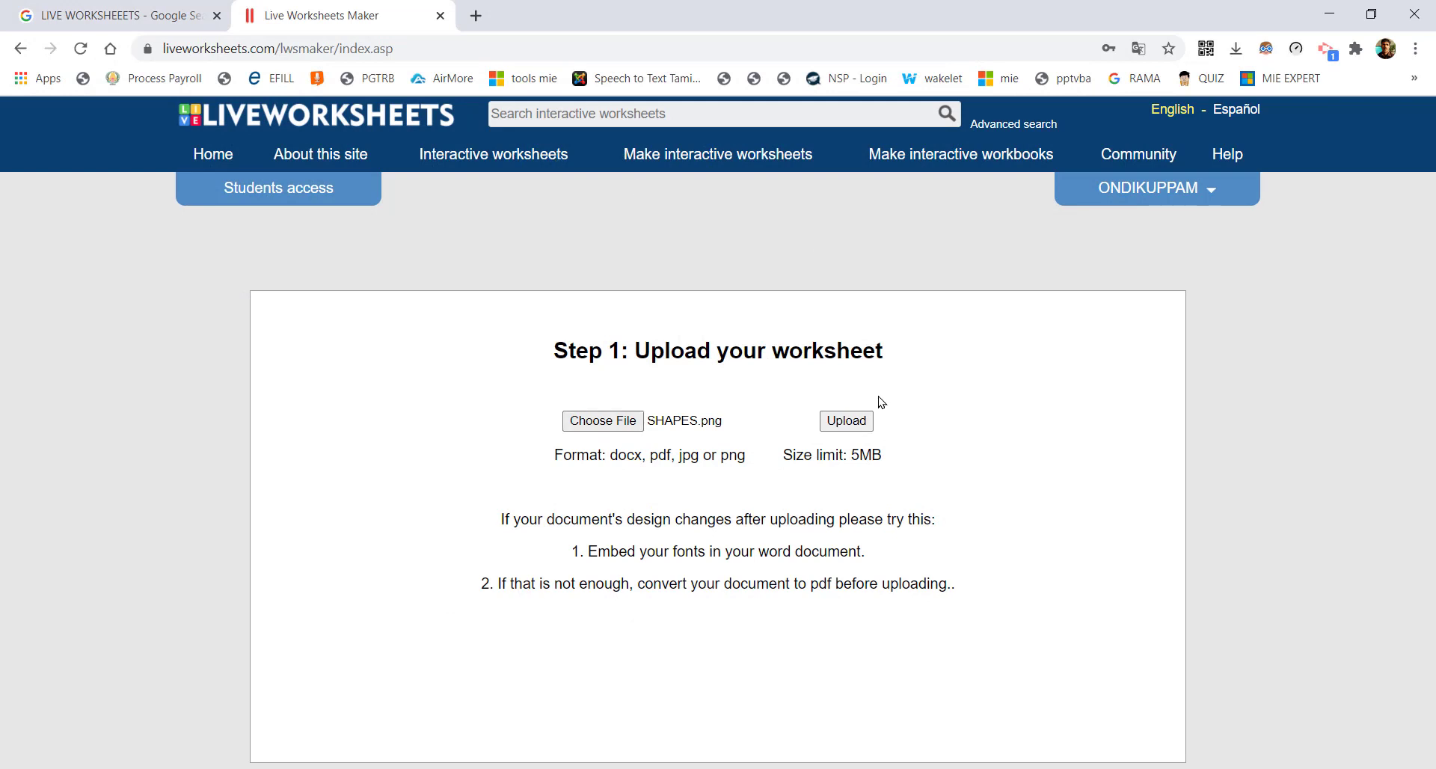
pyautogui.click(858, 421)
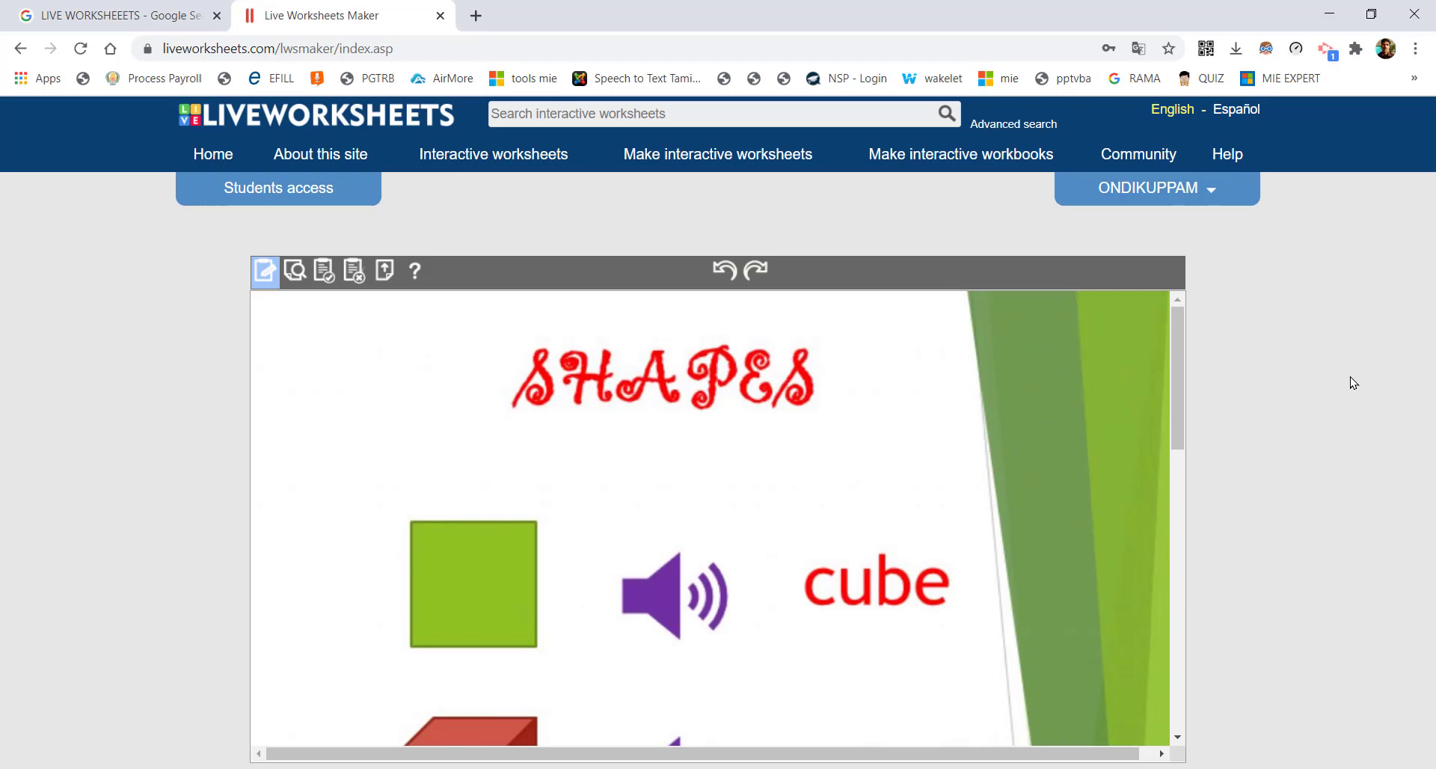
# - Draw answer boxes around the green square and the word "cube" in the first row
pyautogui.hotkey('ctrl', '-')
pyautogui.hotkey('ctrl', '-')
pyautogui.hotkey('ctrl', '-')
pyautogui.hotkey('ctrl', '-')
pyautogui.hotkey('ctrl', '-')
pyautogui.hotkey('ctrl', '-')
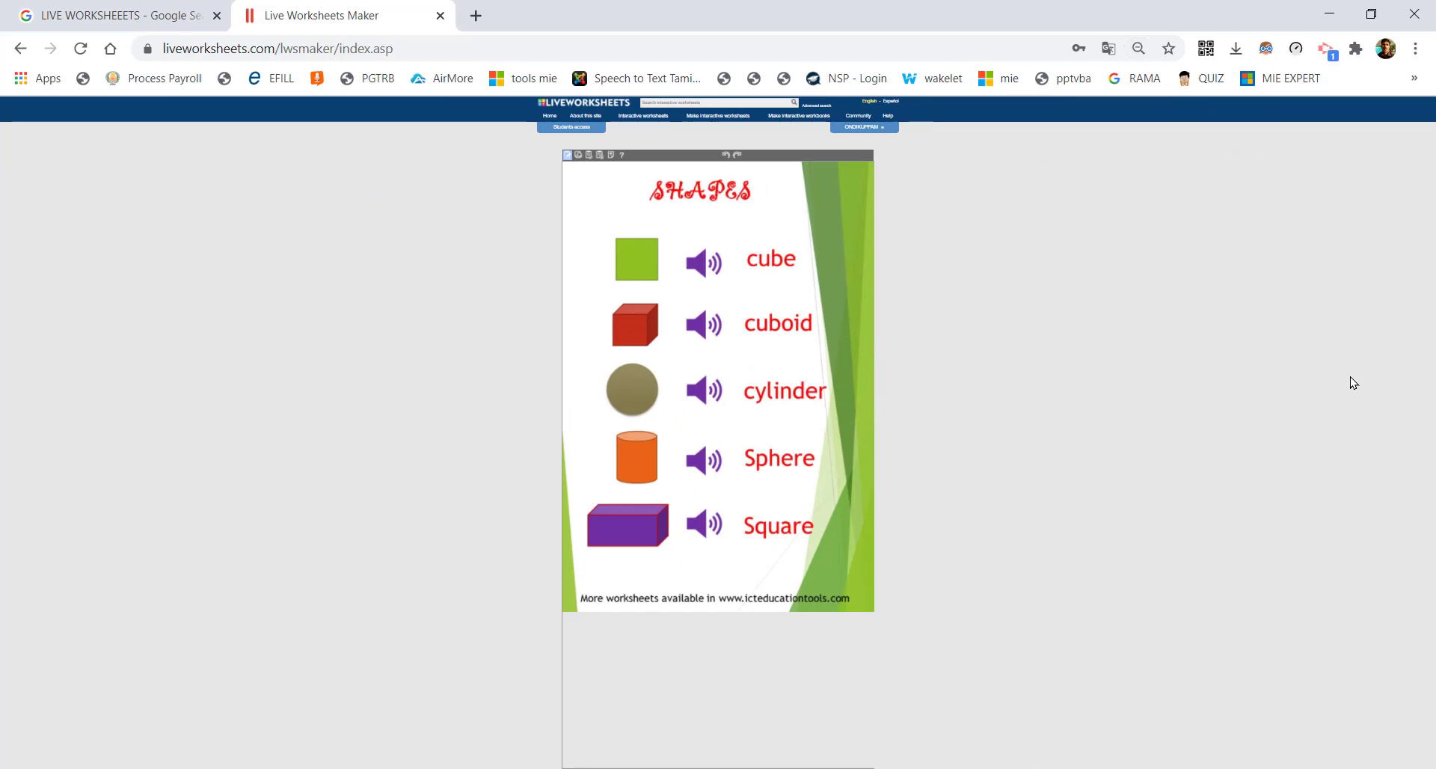
pyautogui.hotkey('ctrl', '+')
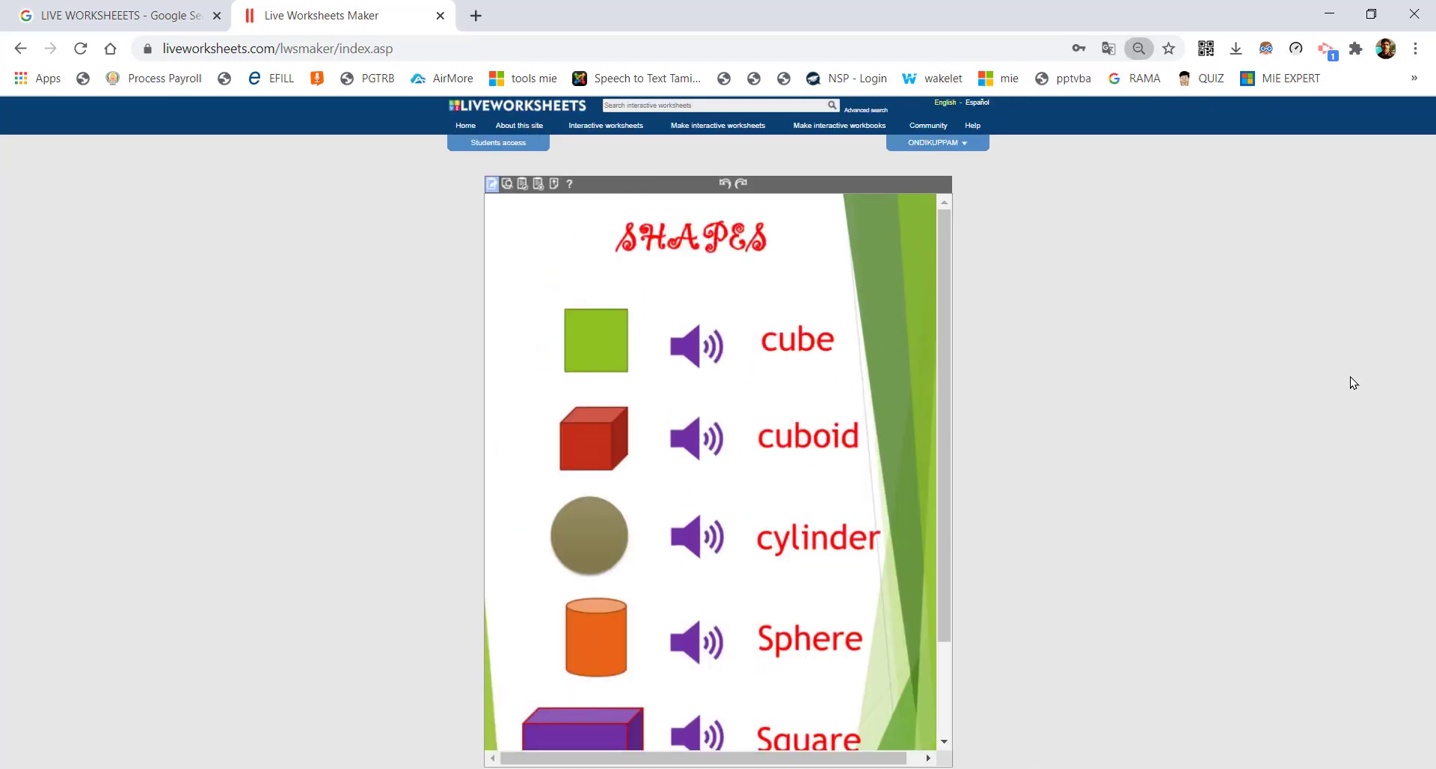
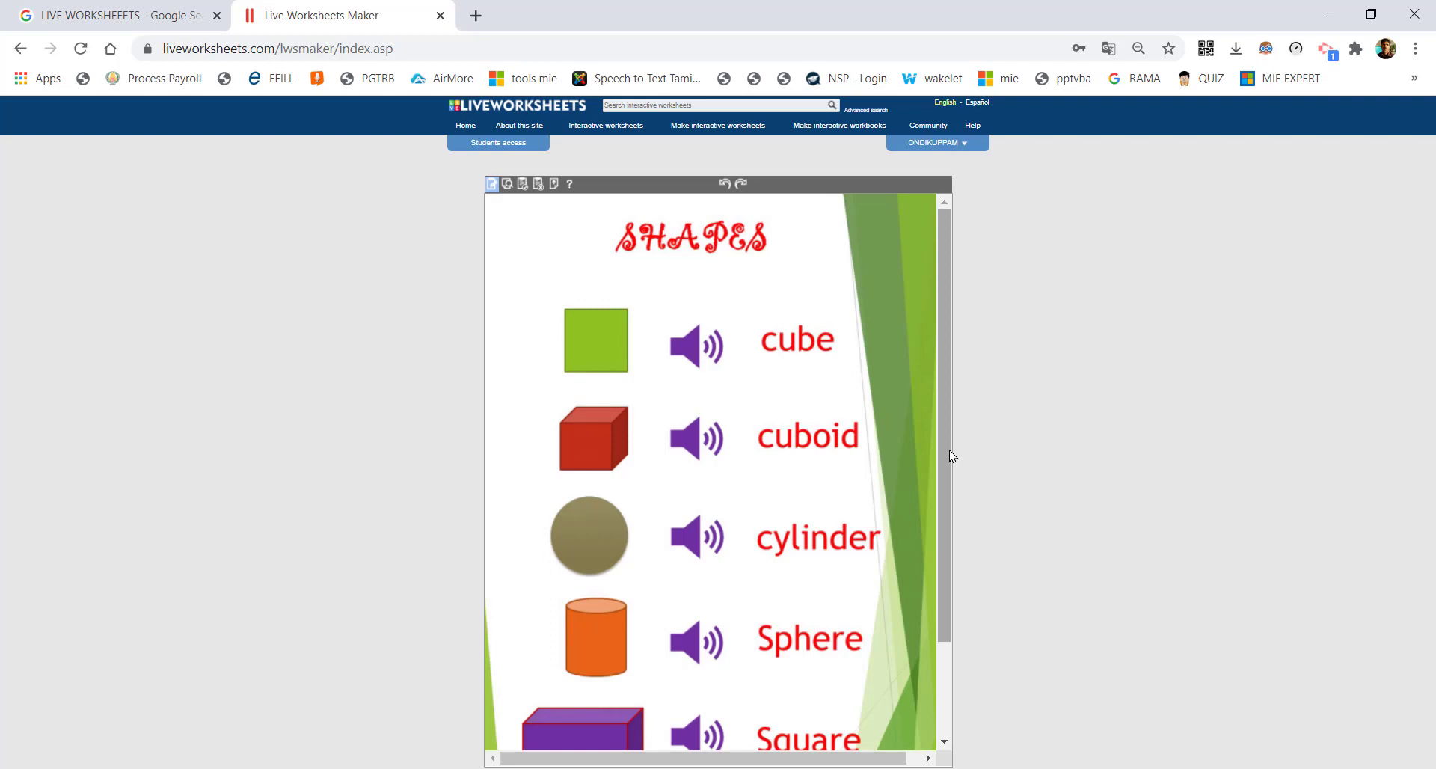
pyautogui.moveTo(943, 432); pyautogui.dragTo(952, 666)
pyautogui.scroll(3, 955, 465)
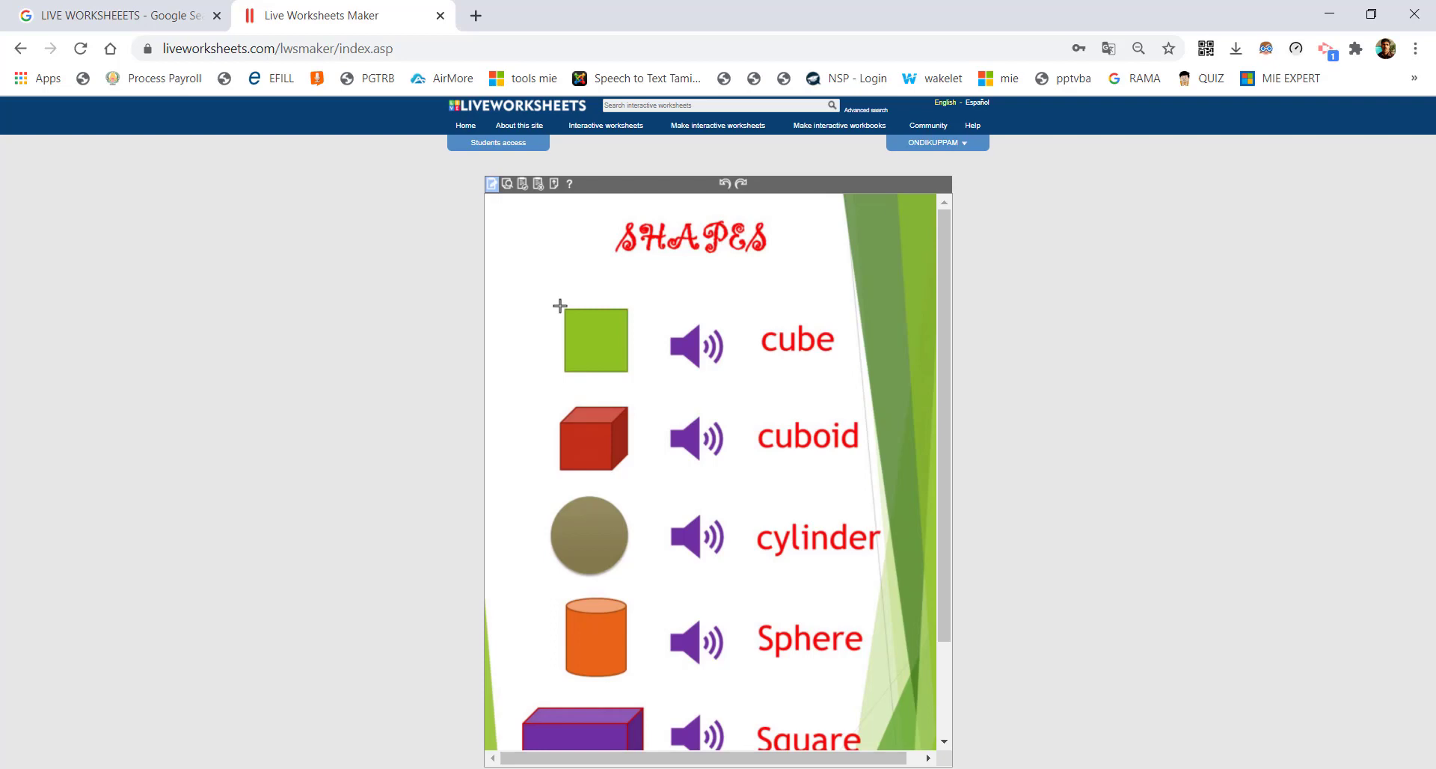
pyautogui.moveTo(547, 297); pyautogui.dragTo(646, 384)
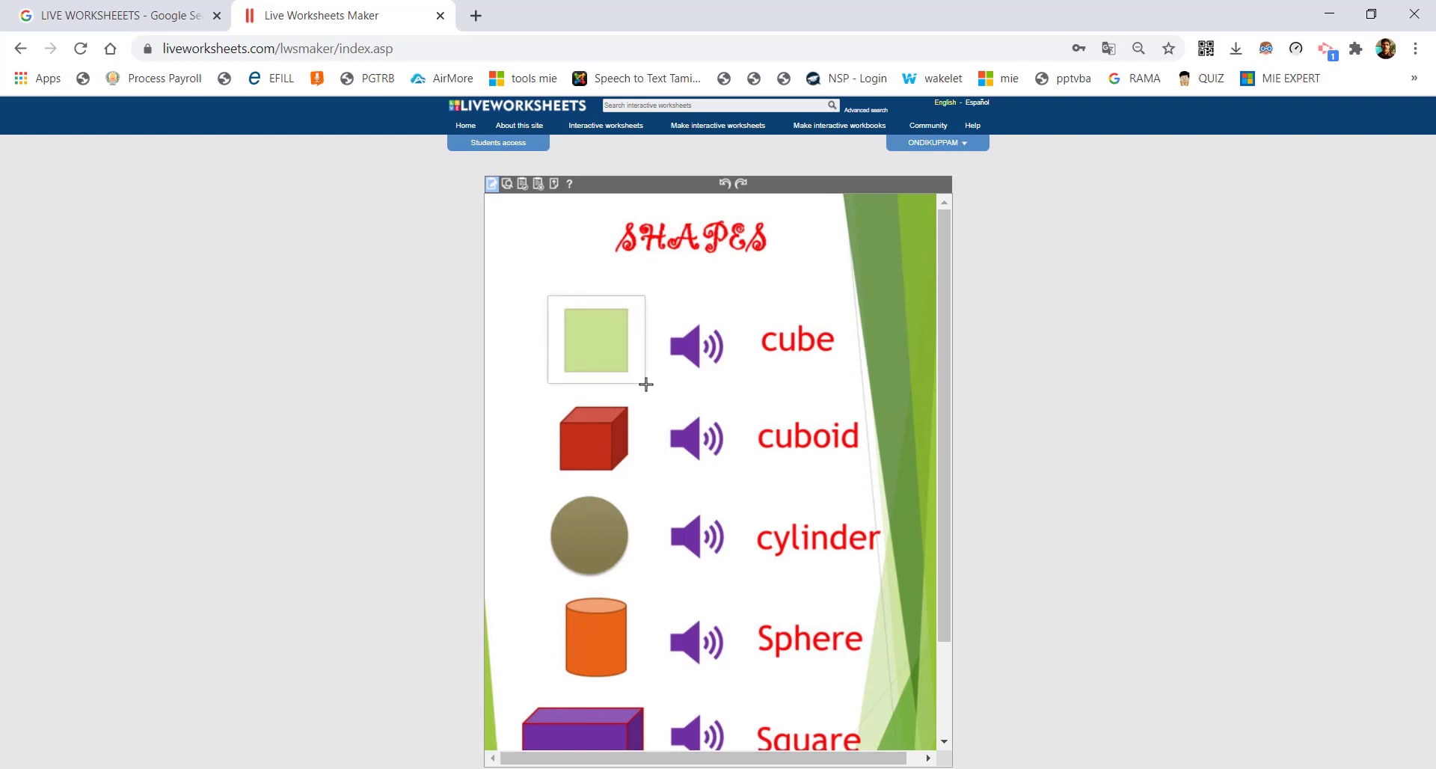
pyautogui.moveTo(754, 307); pyautogui.dragTo(850, 379)
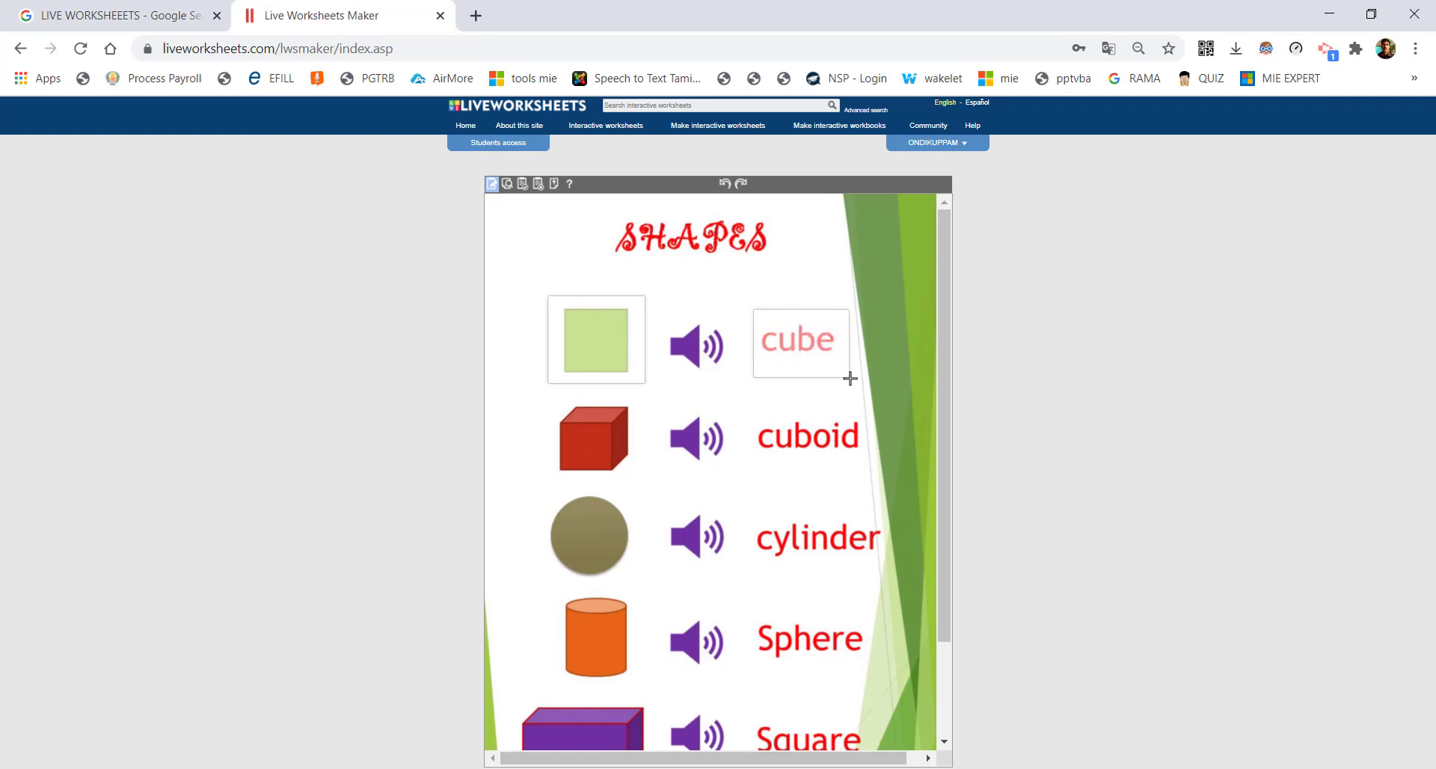
# - Draw answer boxes around the red cube, the word "cuboid", the circle and the word "cylinder"
pyautogui.moveTo(544, 397); pyautogui.dragTo(647, 484)
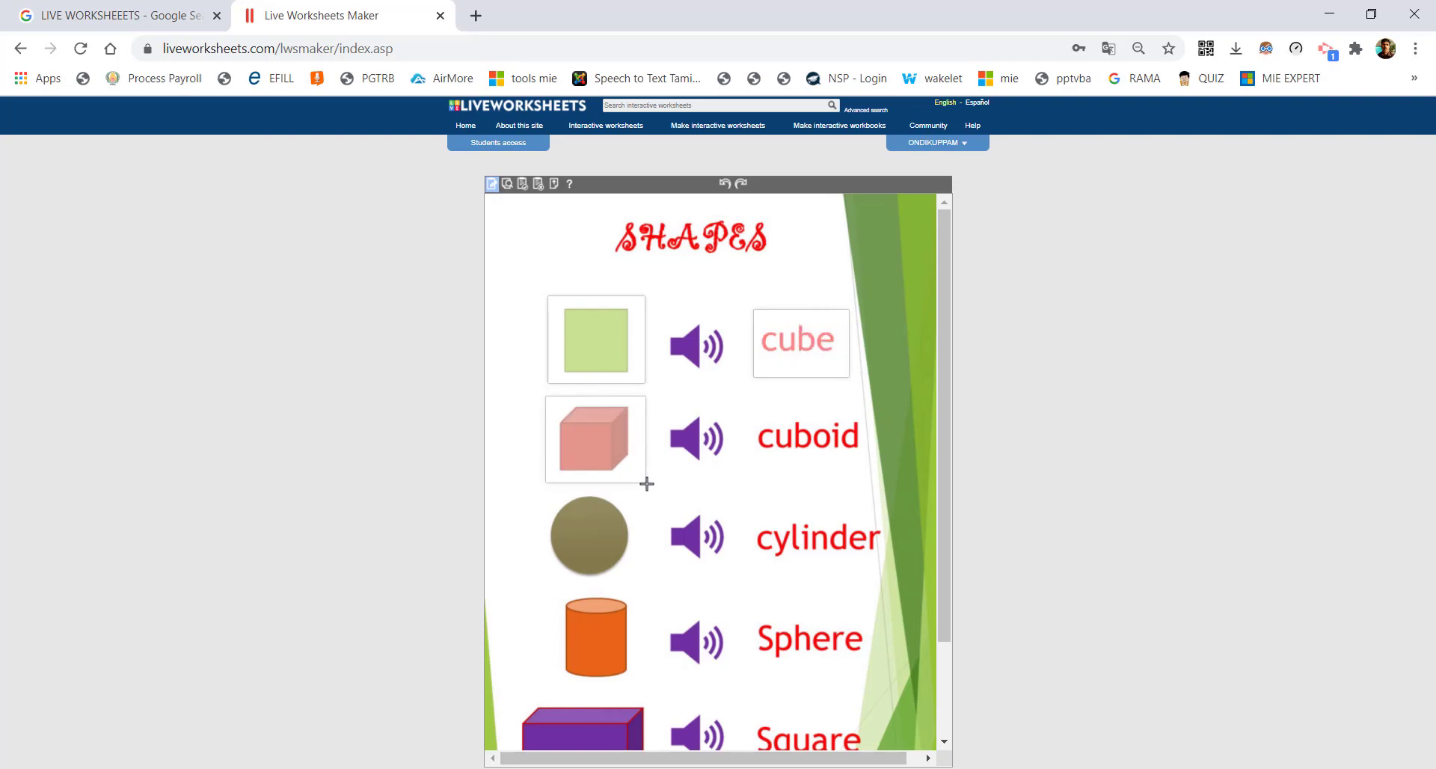
pyautogui.moveTo(756, 409); pyautogui.dragTo(866, 465)
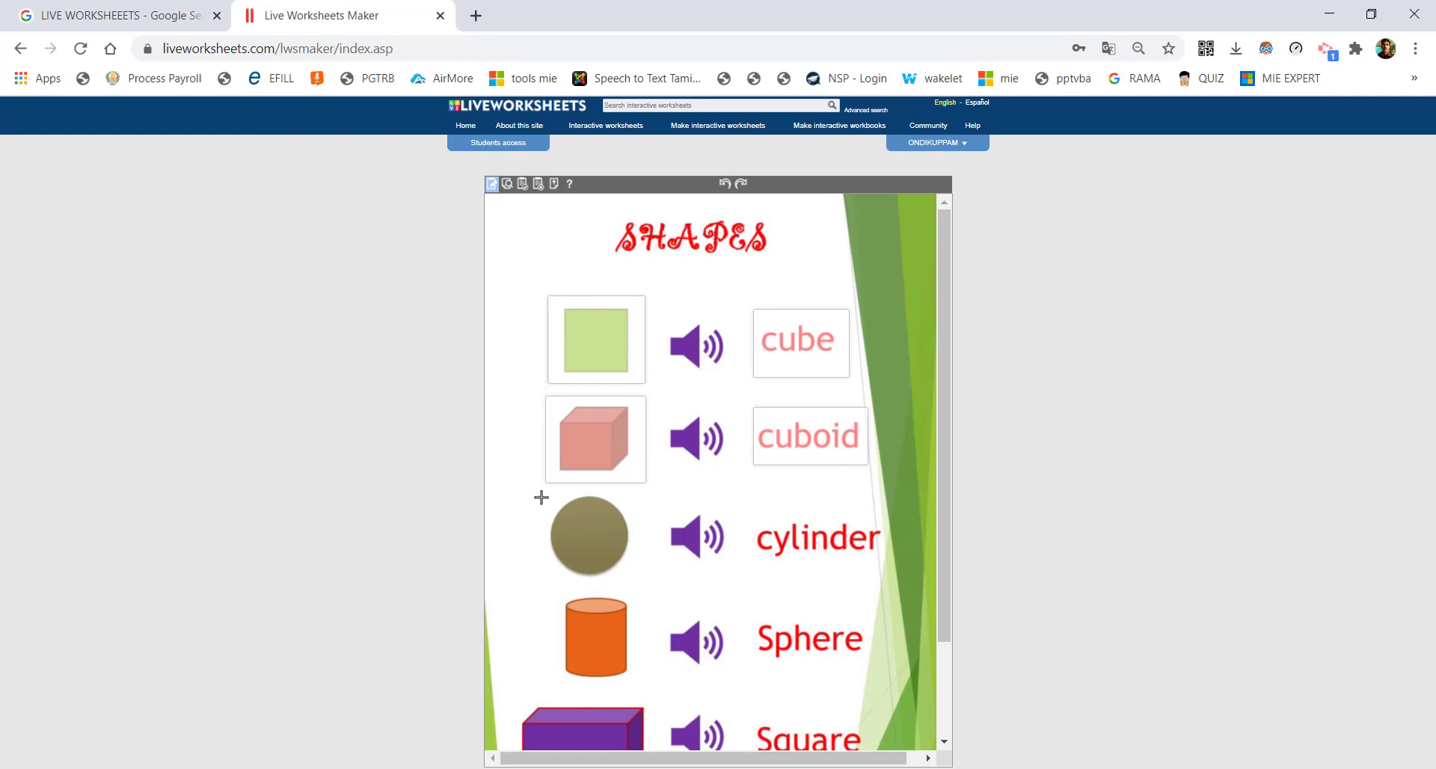
pyautogui.moveTo(542, 496); pyautogui.dragTo(640, 578)
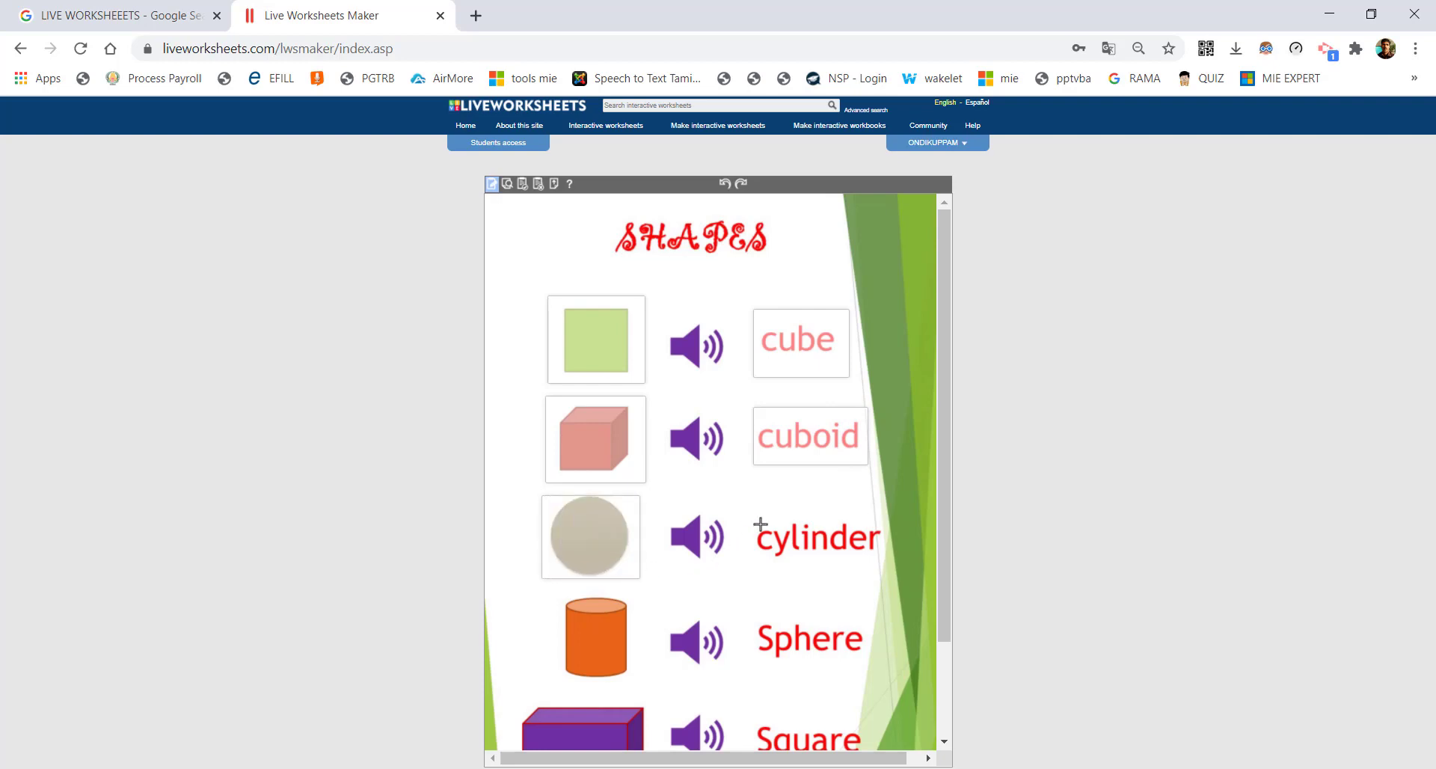
pyautogui.moveTo(752, 502); pyautogui.dragTo(888, 576)
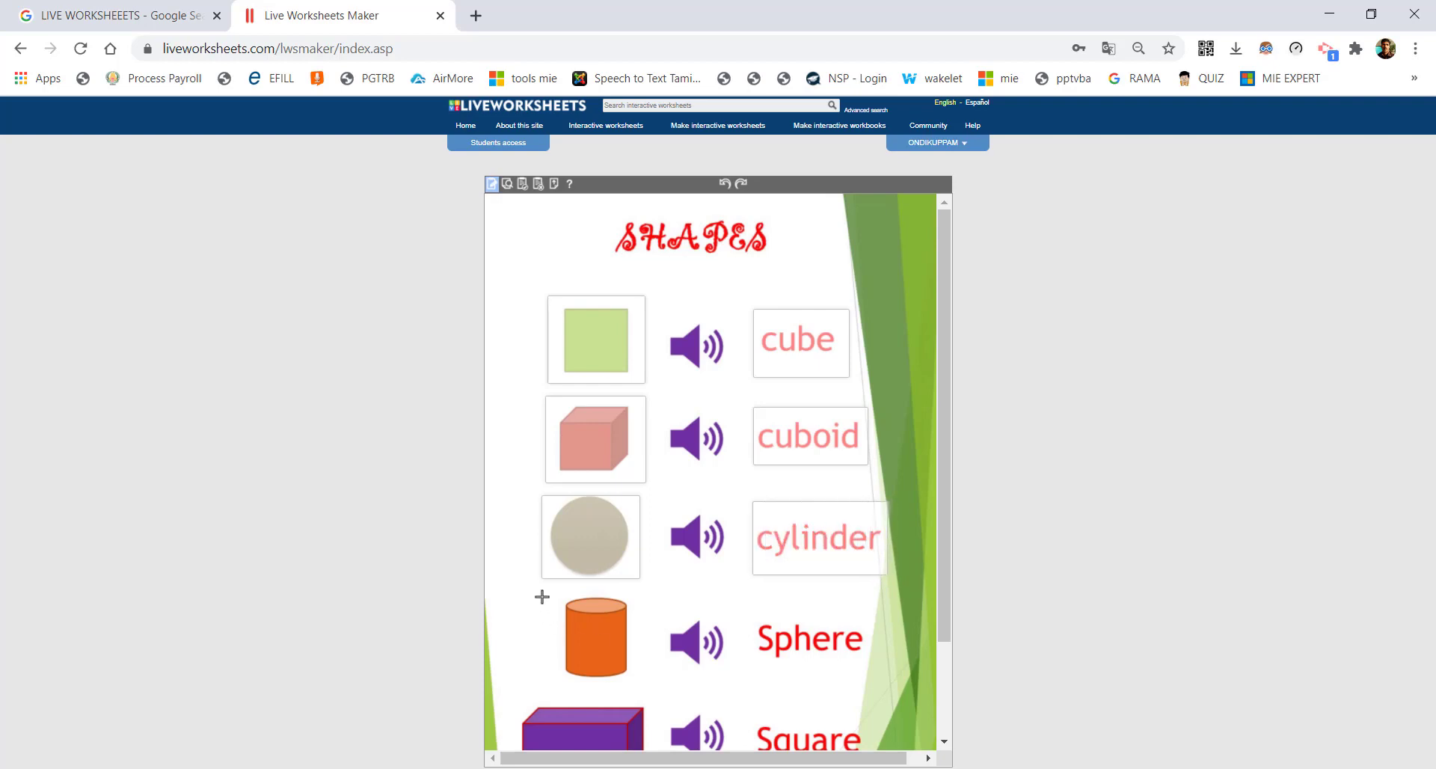
# - Draw answer boxes around the orange cylinder, the word "Sphere", the purple cuboid and the word "Square"
pyautogui.moveTo(542, 596); pyautogui.dragTo(645, 681)
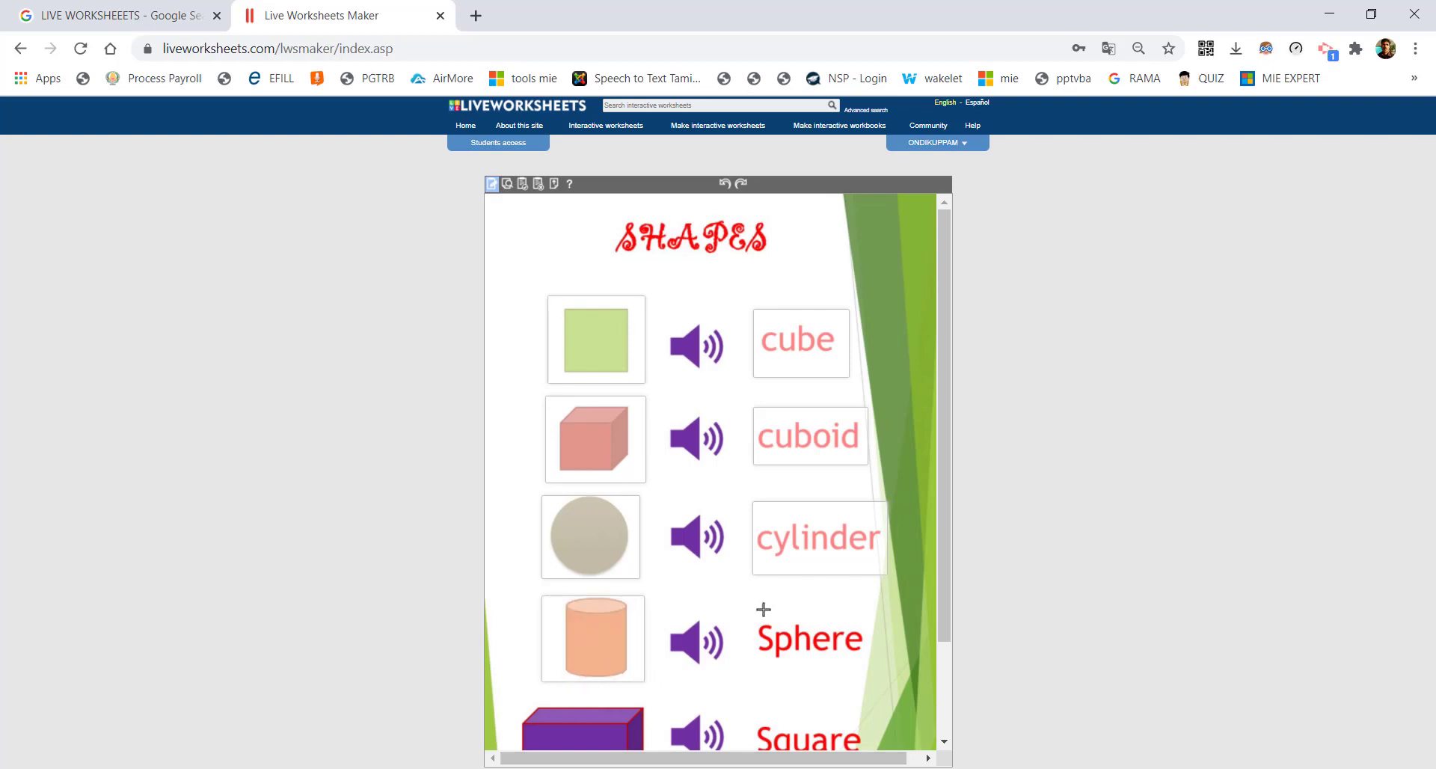
pyautogui.moveTo(754, 601); pyautogui.dragTo(874, 679)
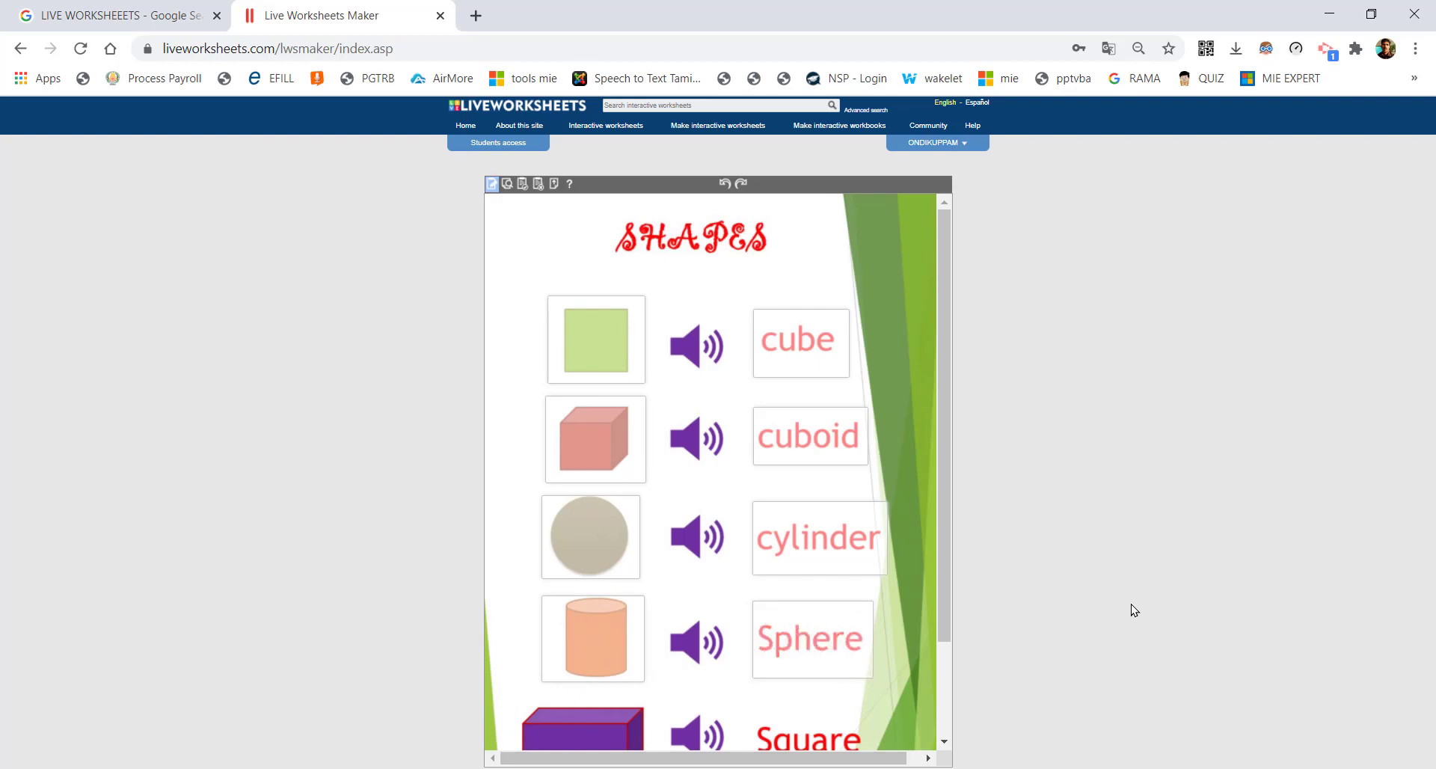
pyautogui.moveTo(944, 418); pyautogui.dragTo(954, 561)
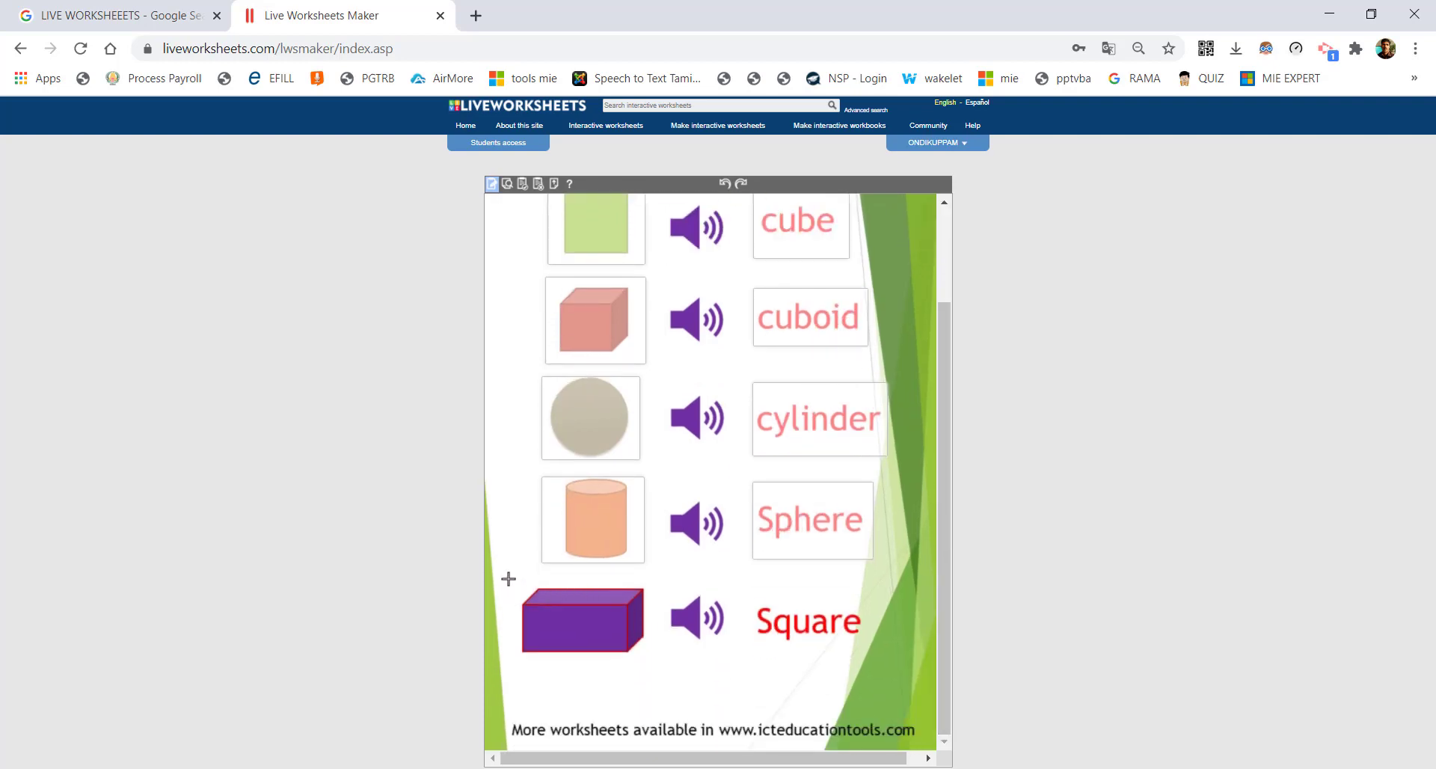
pyautogui.moveTo(509, 579); pyautogui.dragTo(658, 668)
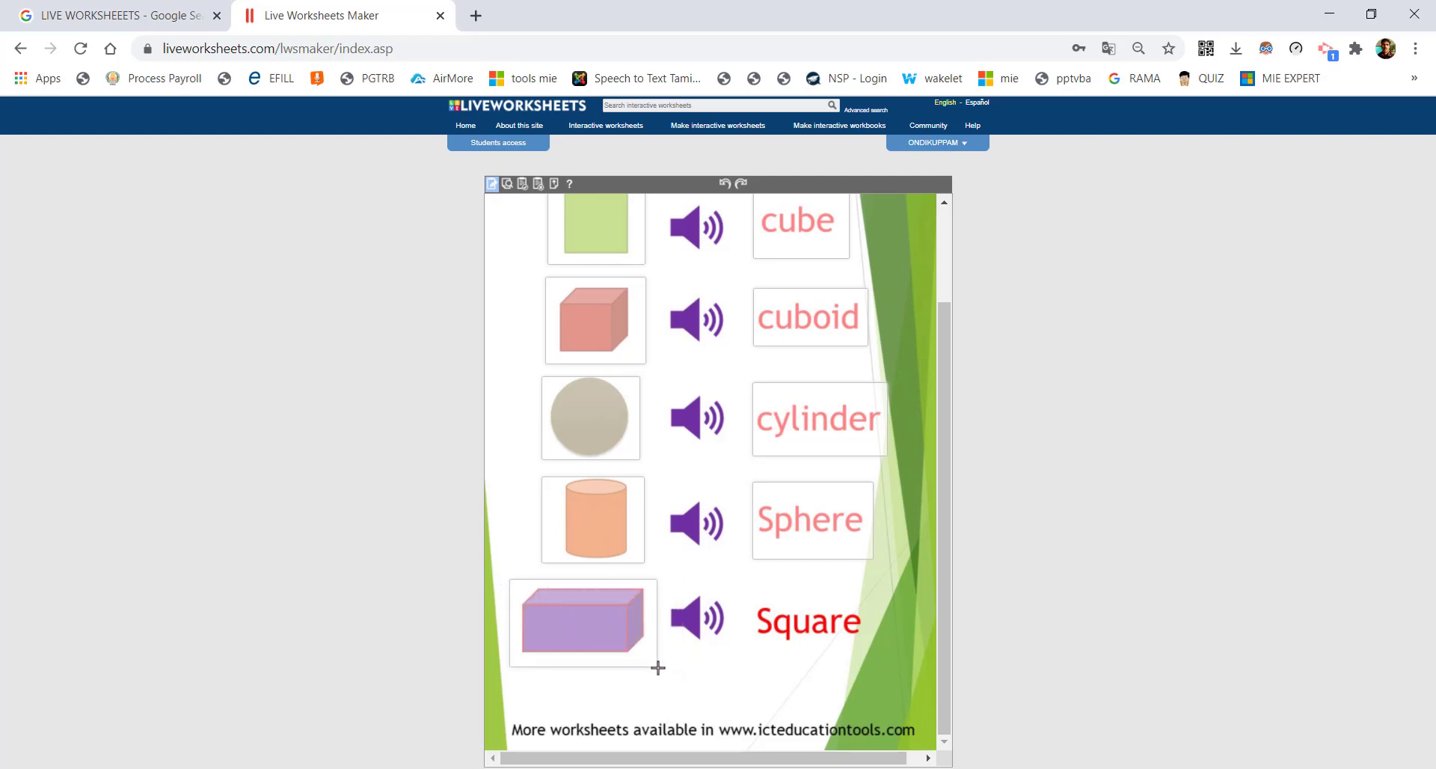
pyautogui.moveTo(751, 576); pyautogui.dragTo(872, 658)
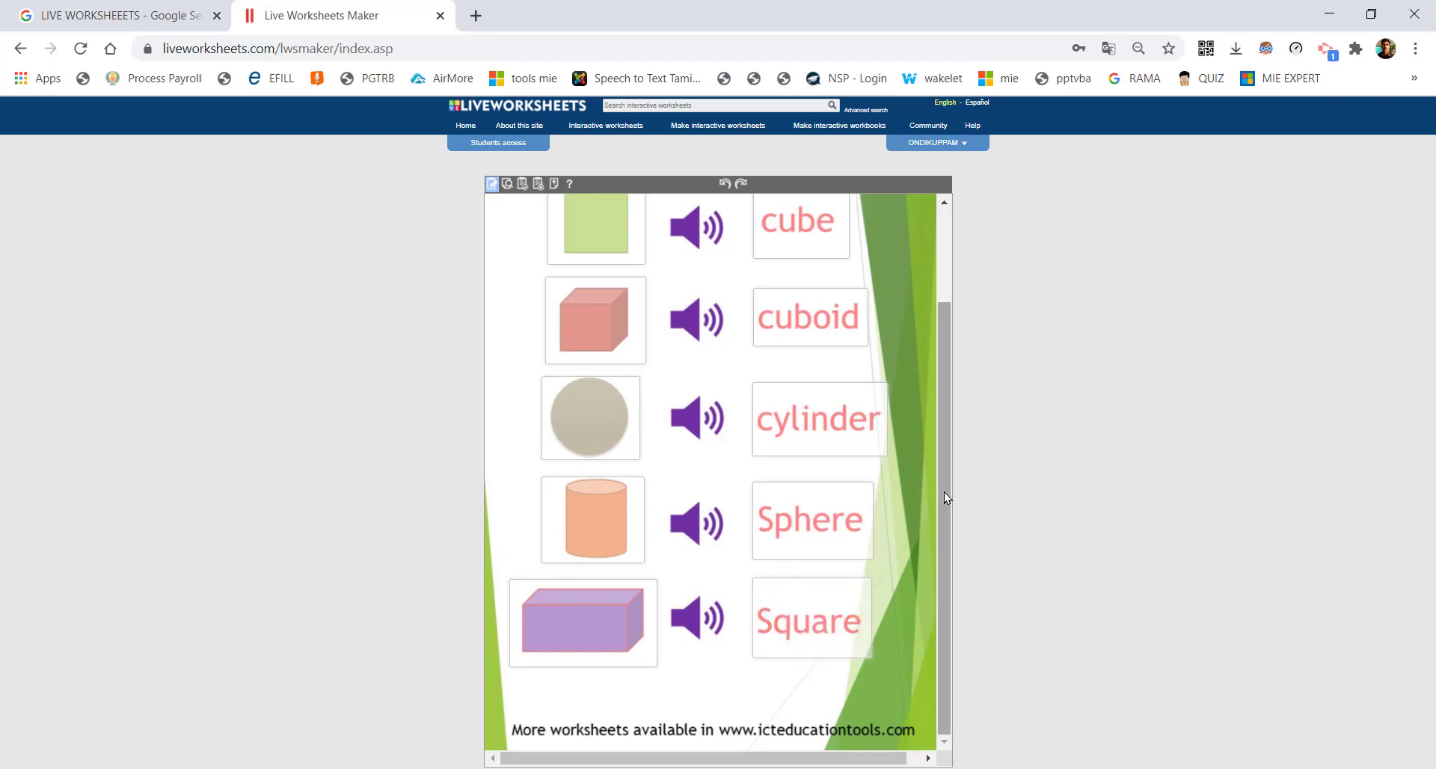
# - Enter the tag "join:" in the green square's answer box
pyautogui.moveTo(944, 491); pyautogui.dragTo(944, 338)
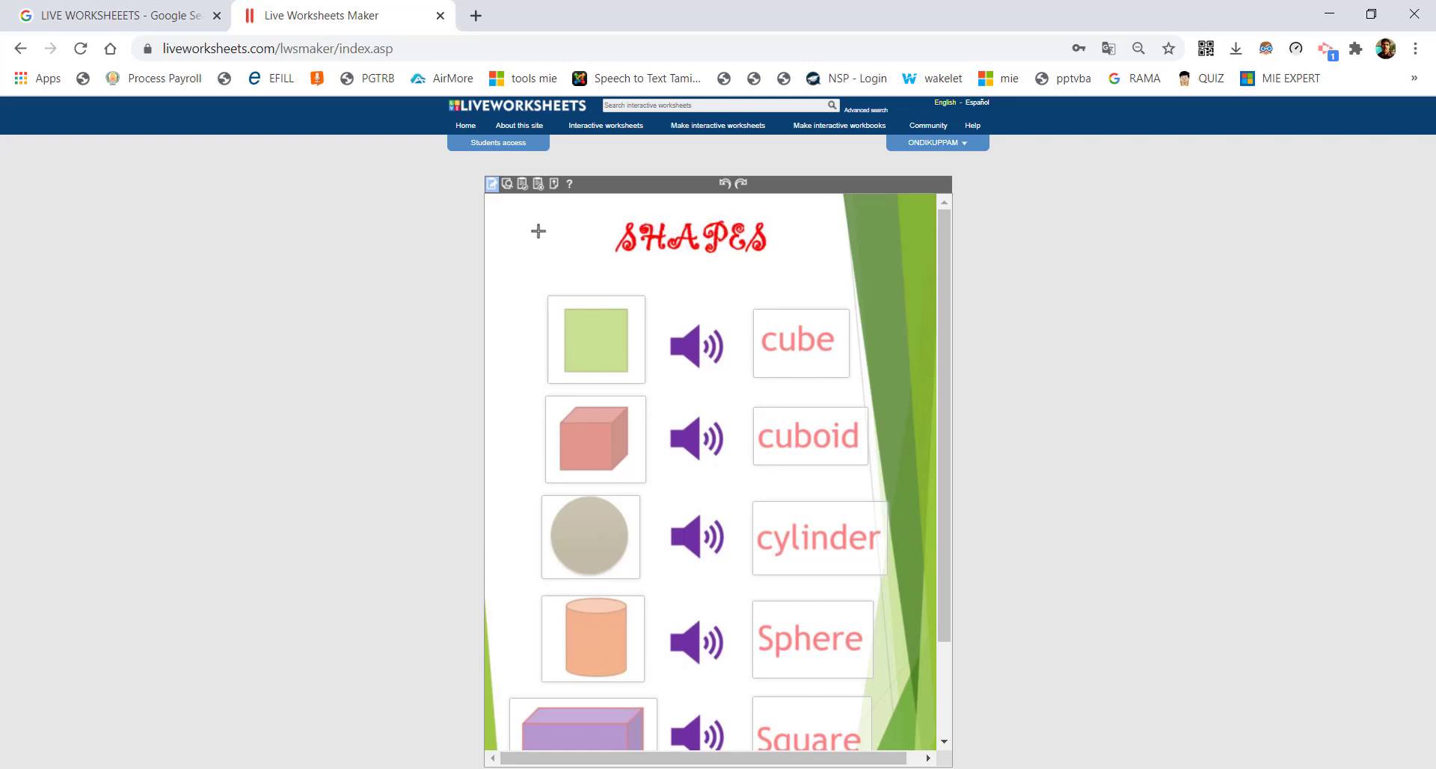
pyautogui.click(557, 305)
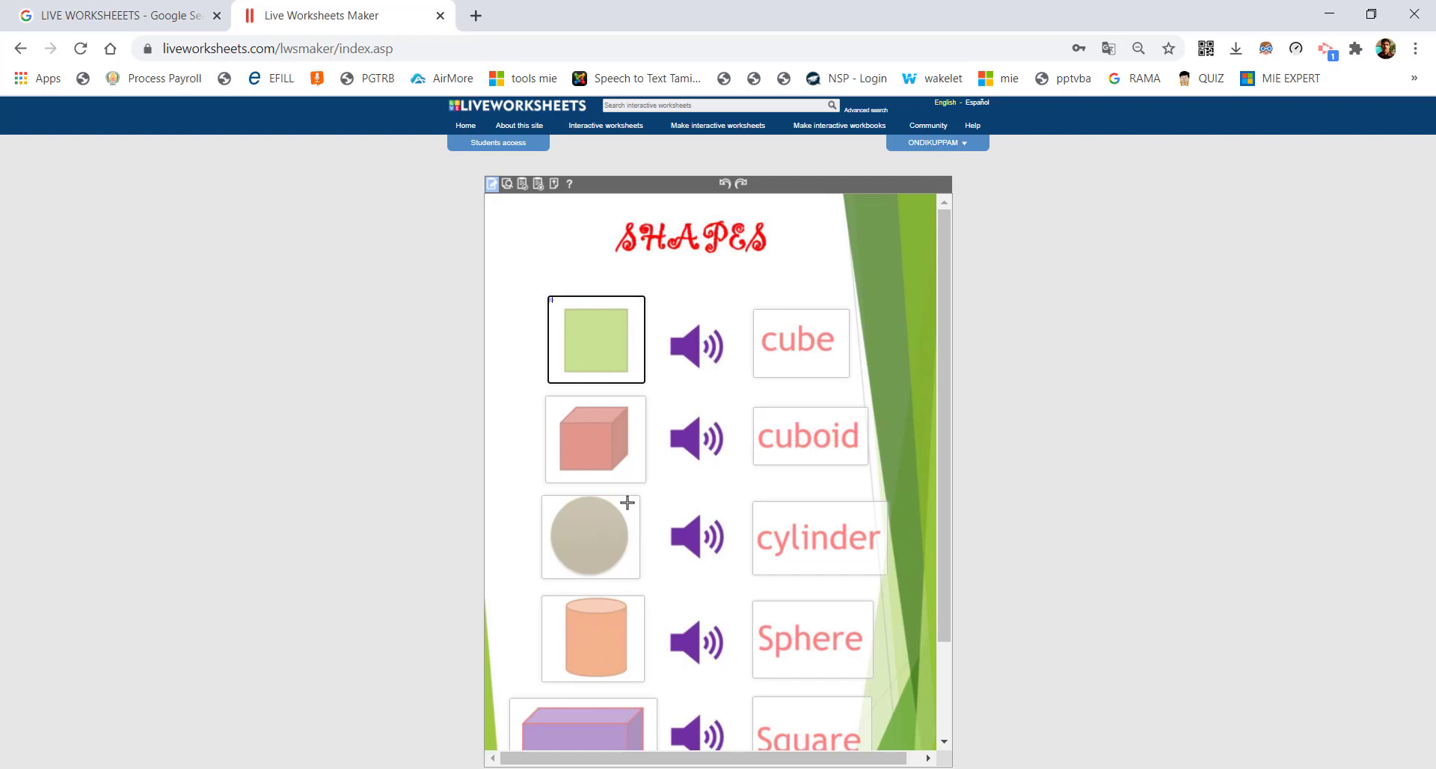
pyautogui.write('join:')
pyautogui.click(1065, 446)
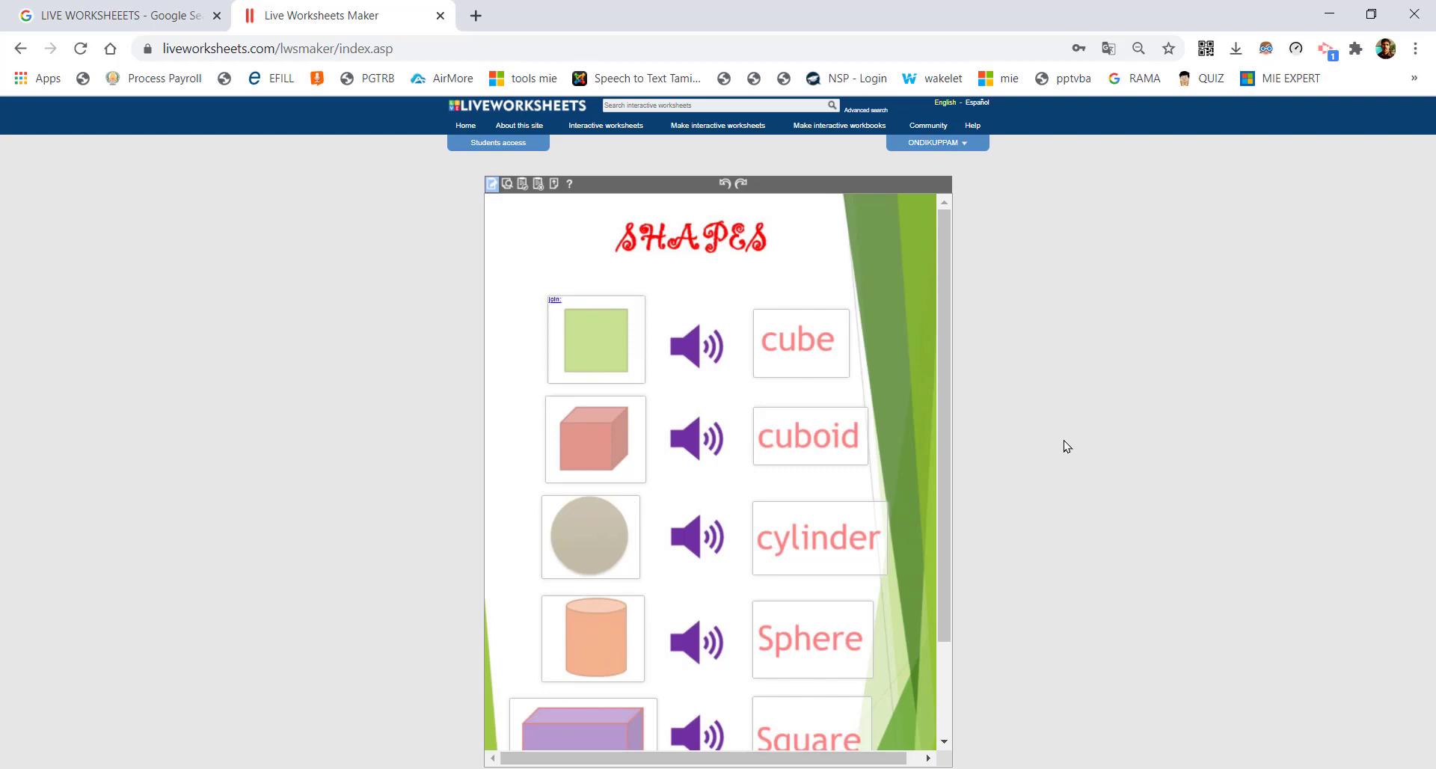
pyautogui.scroll(2, 1065, 445)
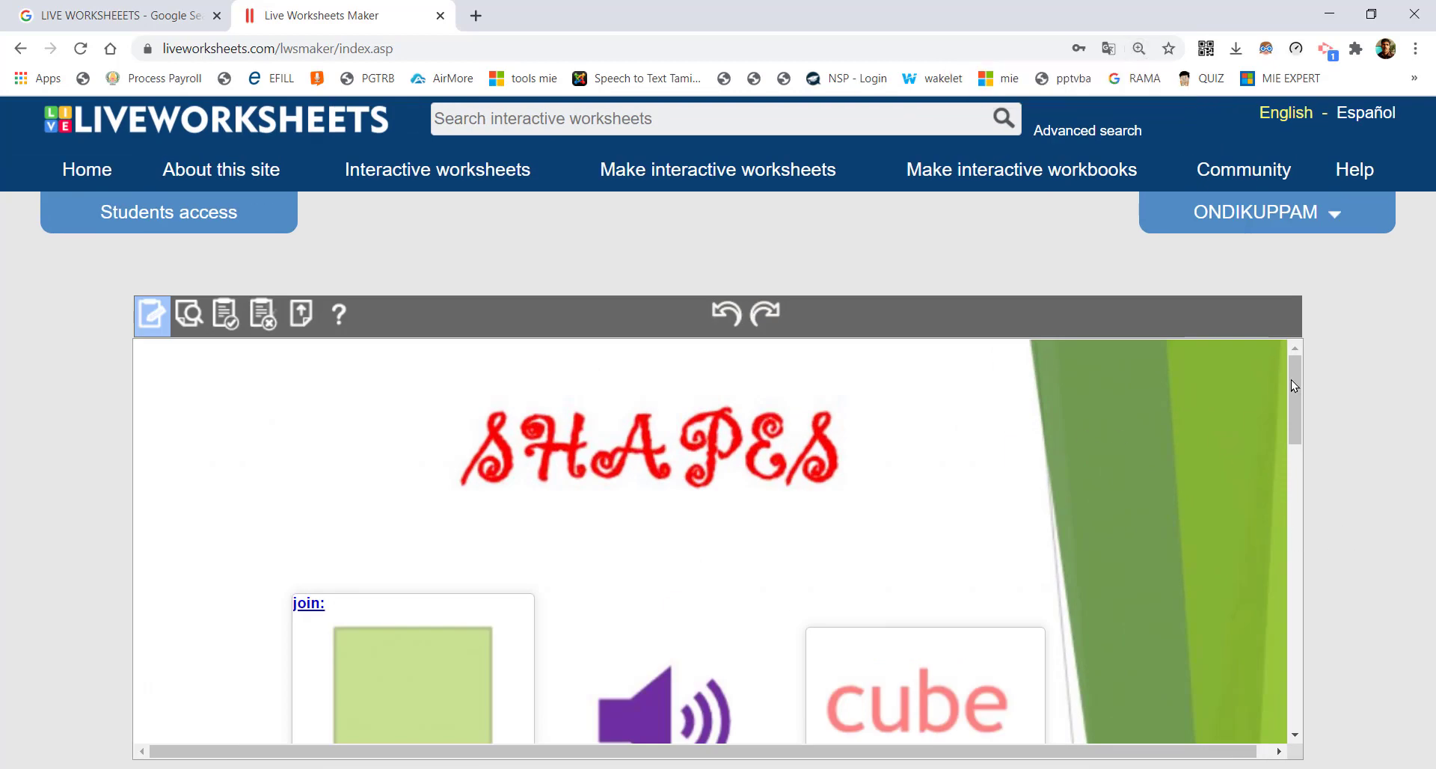
# - Copy the "join:" tag from the green square's box, and complete that box's entry as "join:1"
pyautogui.click(352, 600)
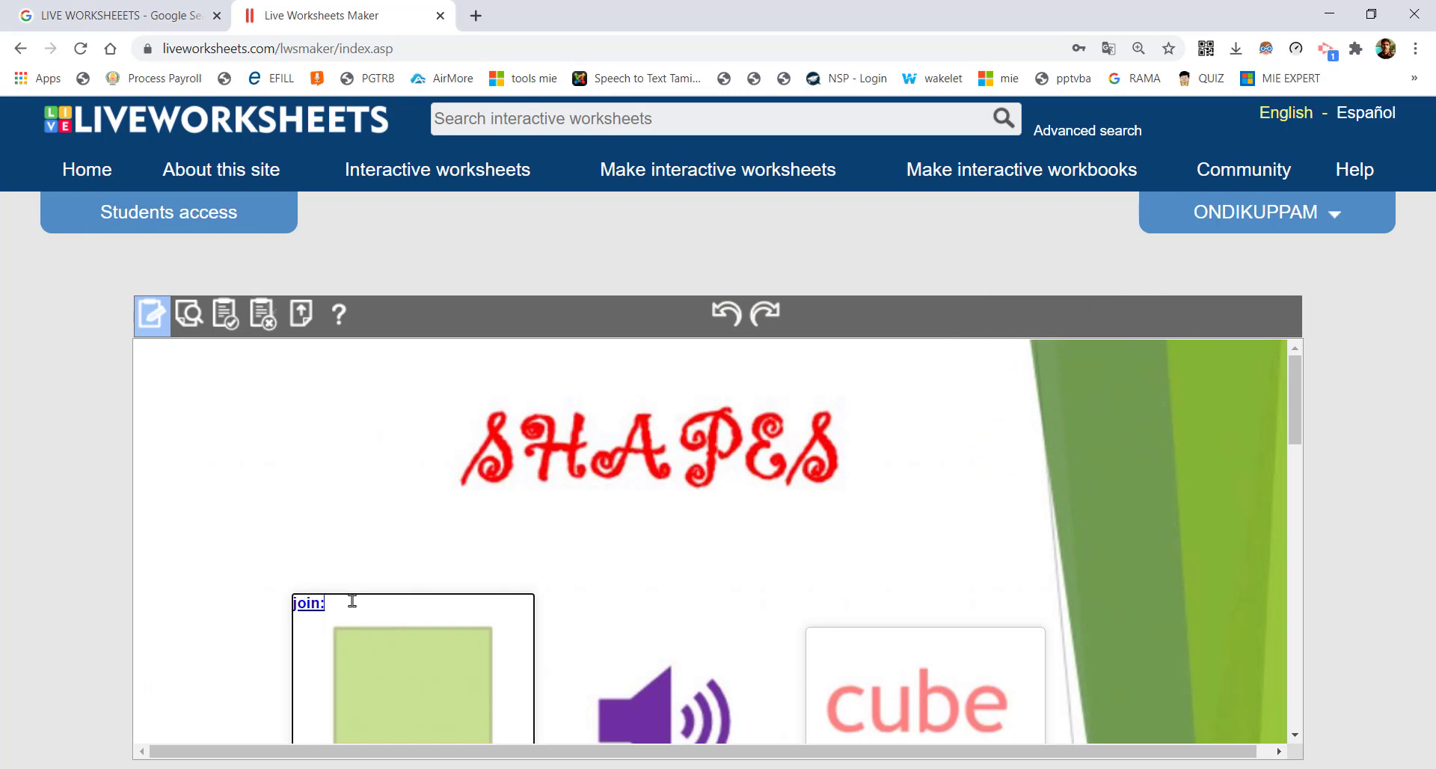
pyautogui.write('1')
pyautogui.press('BackSpace')
pyautogui.hotkey('ctrl', 'a')
pyautogui.hotkey('ctrl', 'c')
pyautogui.click(352, 601)
pyautogui.write('1')
# - Paste the copied tag into the red cube's answer box and complete it as "join:2"
pyautogui.moveTo(1304, 383); pyautogui.dragTo(1310, 477)
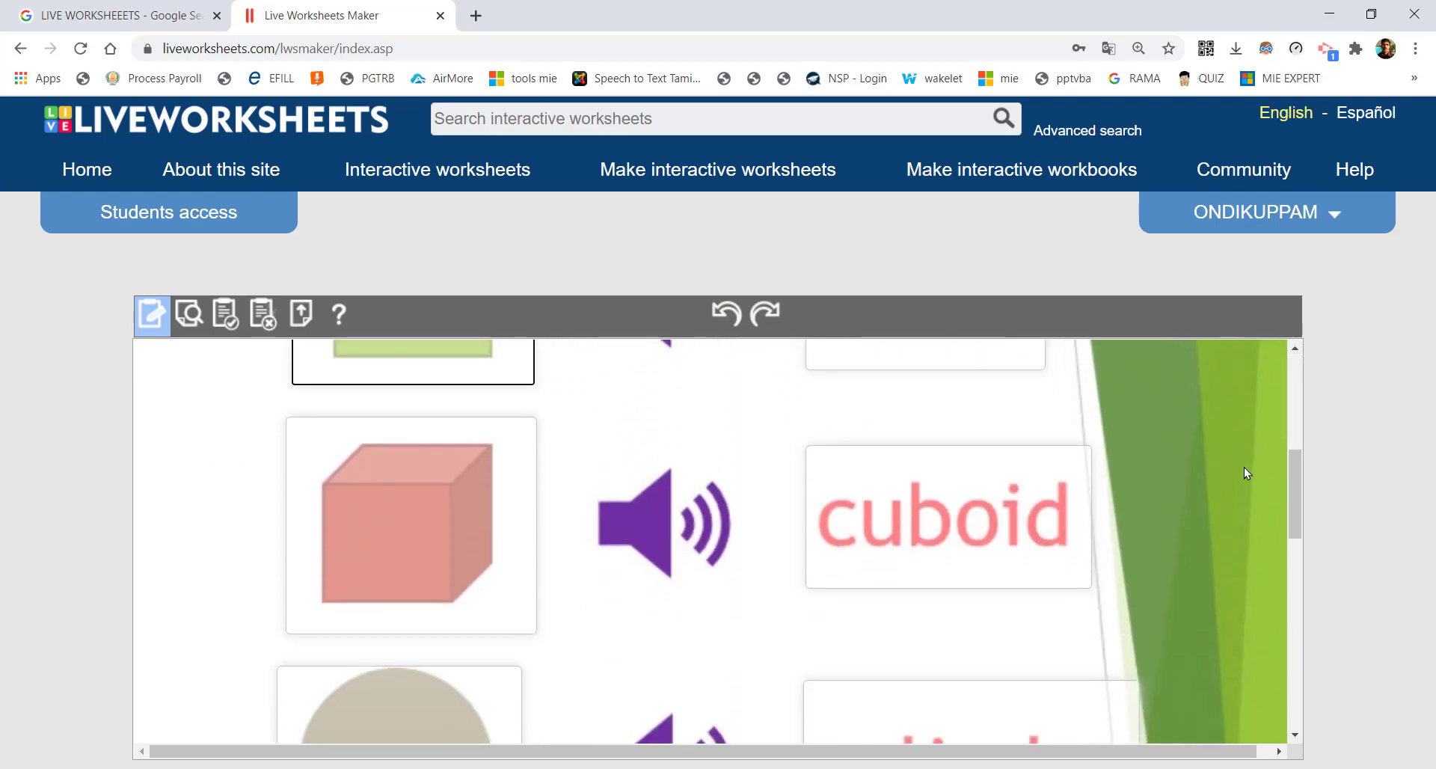
pyautogui.click(345, 442)
pyautogui.hotkey('ctrl', 'v')
pyautogui.write('2')
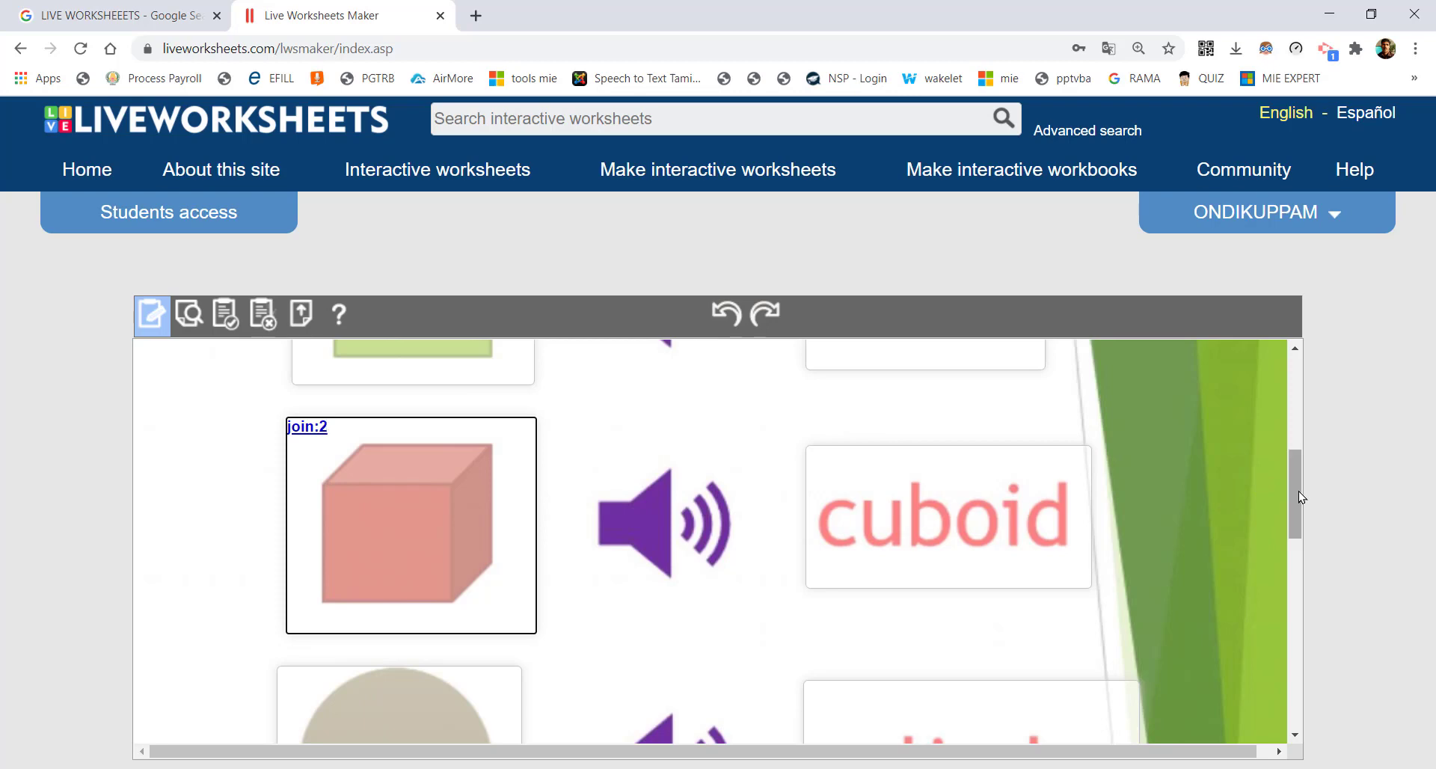
# - Enter "join:3" in the circle's answer box
pyautogui.moveTo(1302, 497); pyautogui.dragTo(1300, 509)
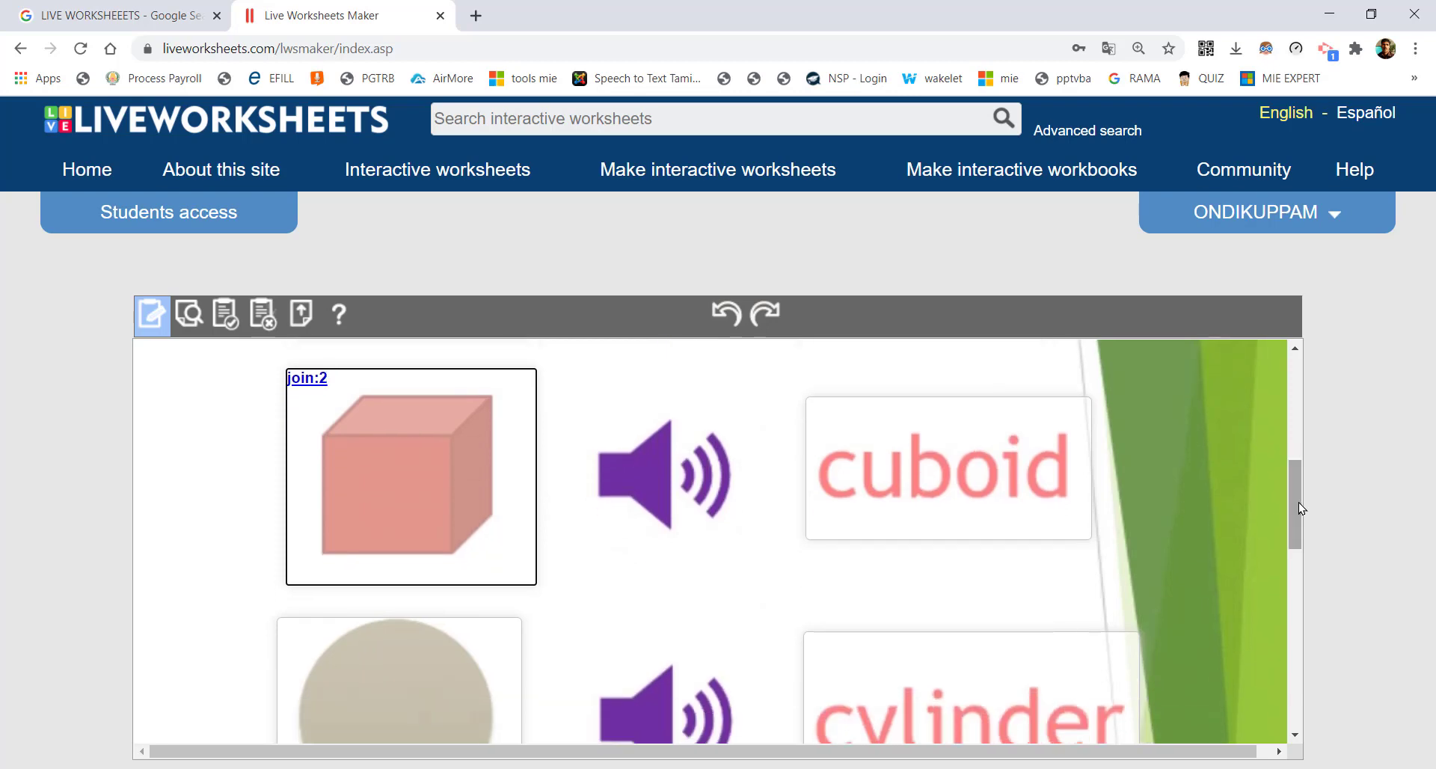
pyautogui.doubleClick(1328, 515)
pyautogui.hotkey('ctrl', '-')
pyautogui.hotkey('ctrl', '-')
pyautogui.hotkey('ctrl', '-')
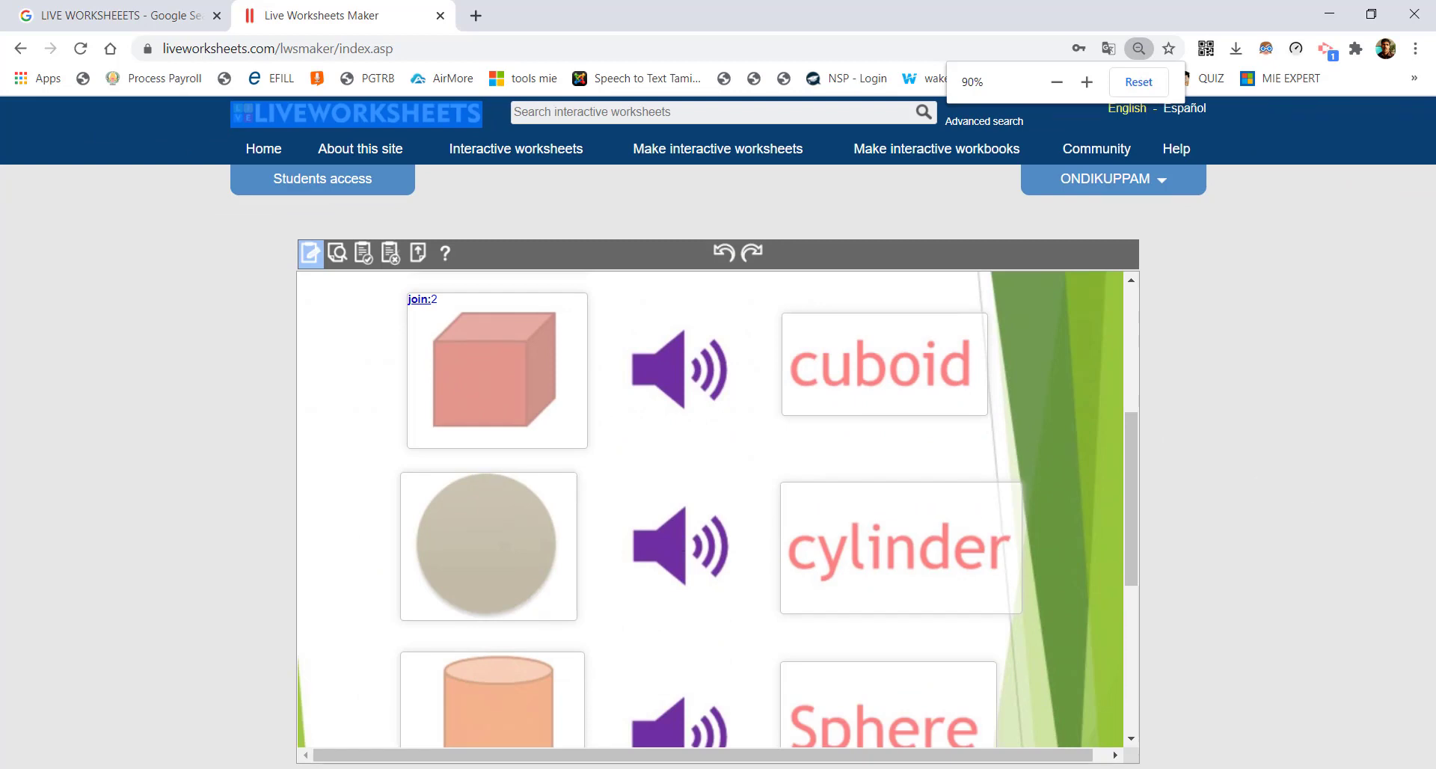
pyautogui.moveTo(1139, 516); pyautogui.dragTo(1149, 383)
pyautogui.hotkey('ctrl', '-')
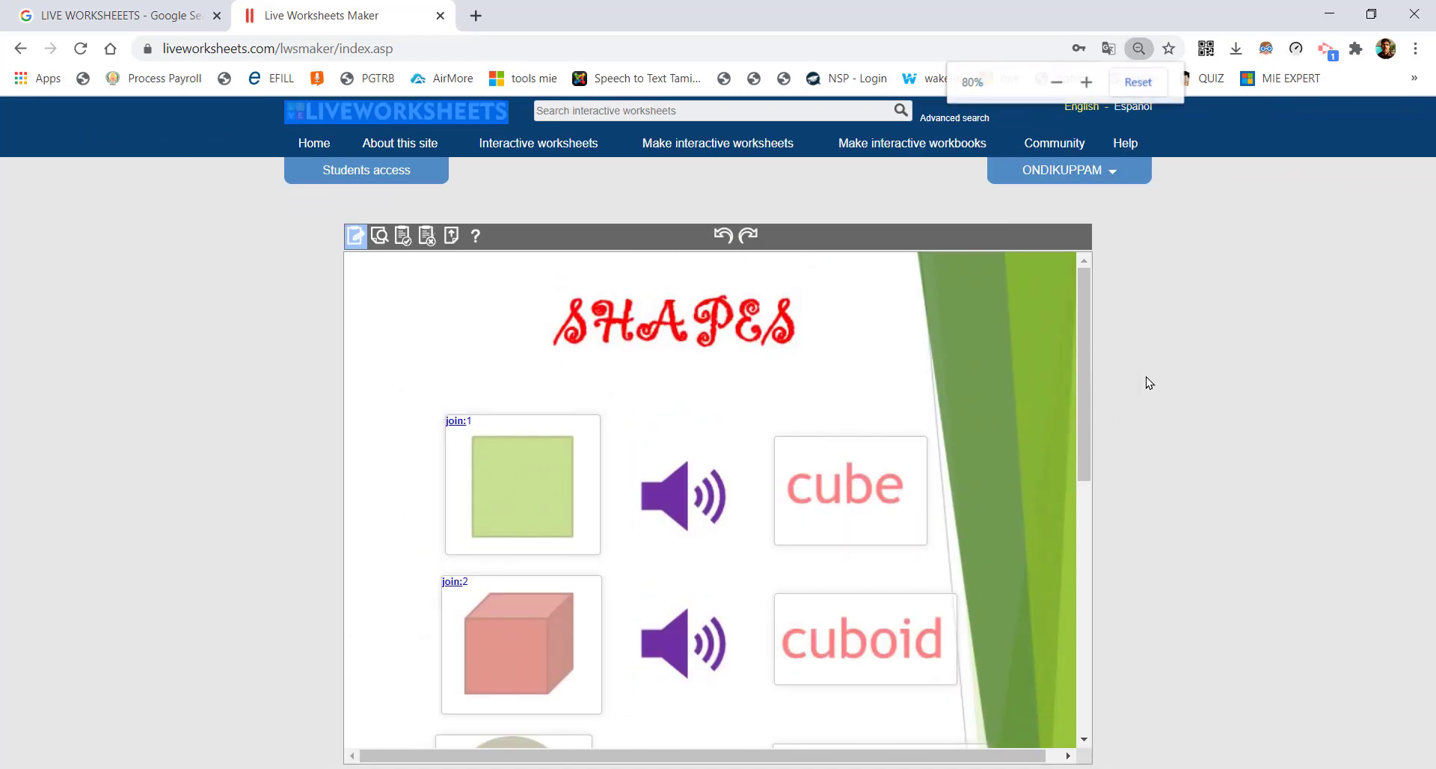
pyautogui.moveTo(1081, 410); pyautogui.dragTo(1082, 508)
pyautogui.click(465, 564)
pyautogui.write('join:3')
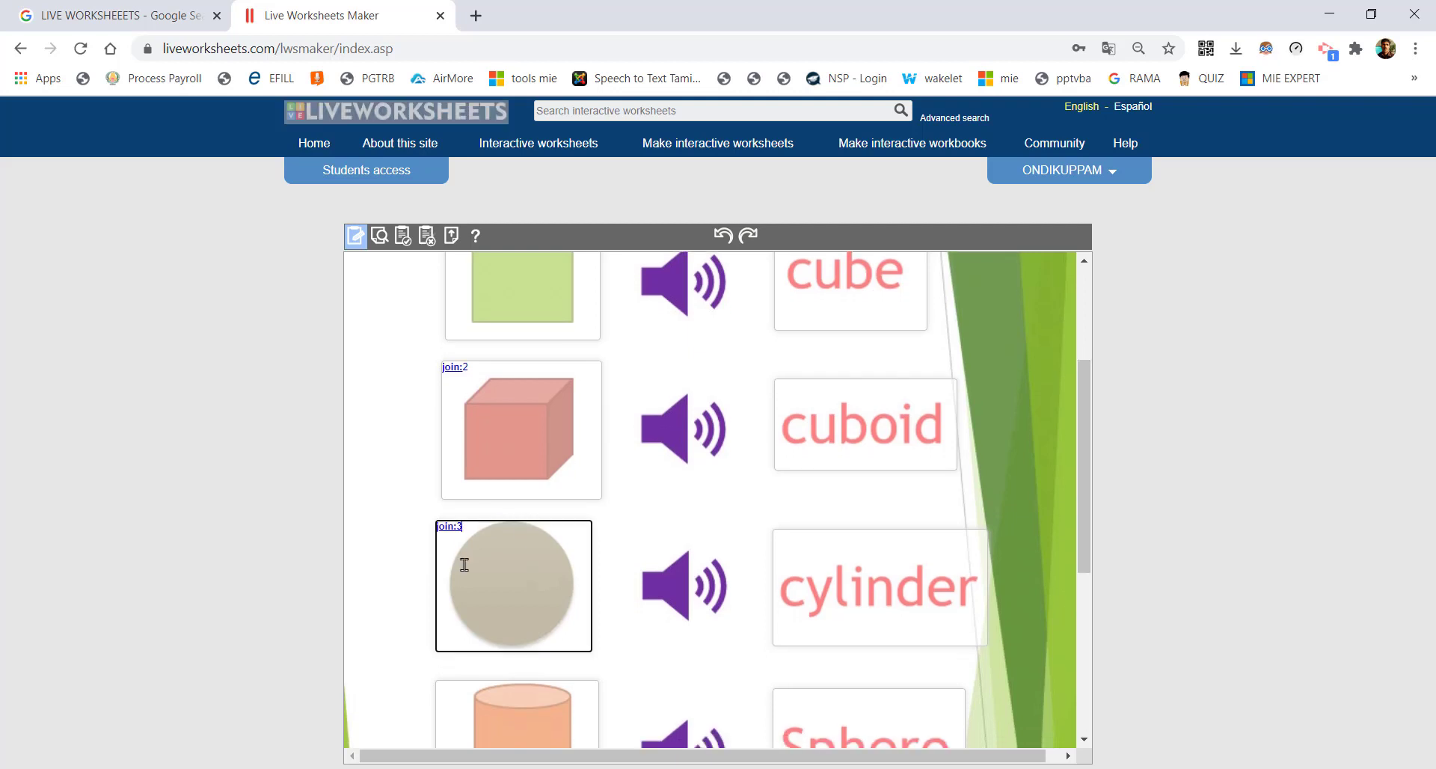
# - Enter "join:4" in the orange cylinder's answer box and "join:5" in the purple cuboid's box
pyautogui.click(463, 699)
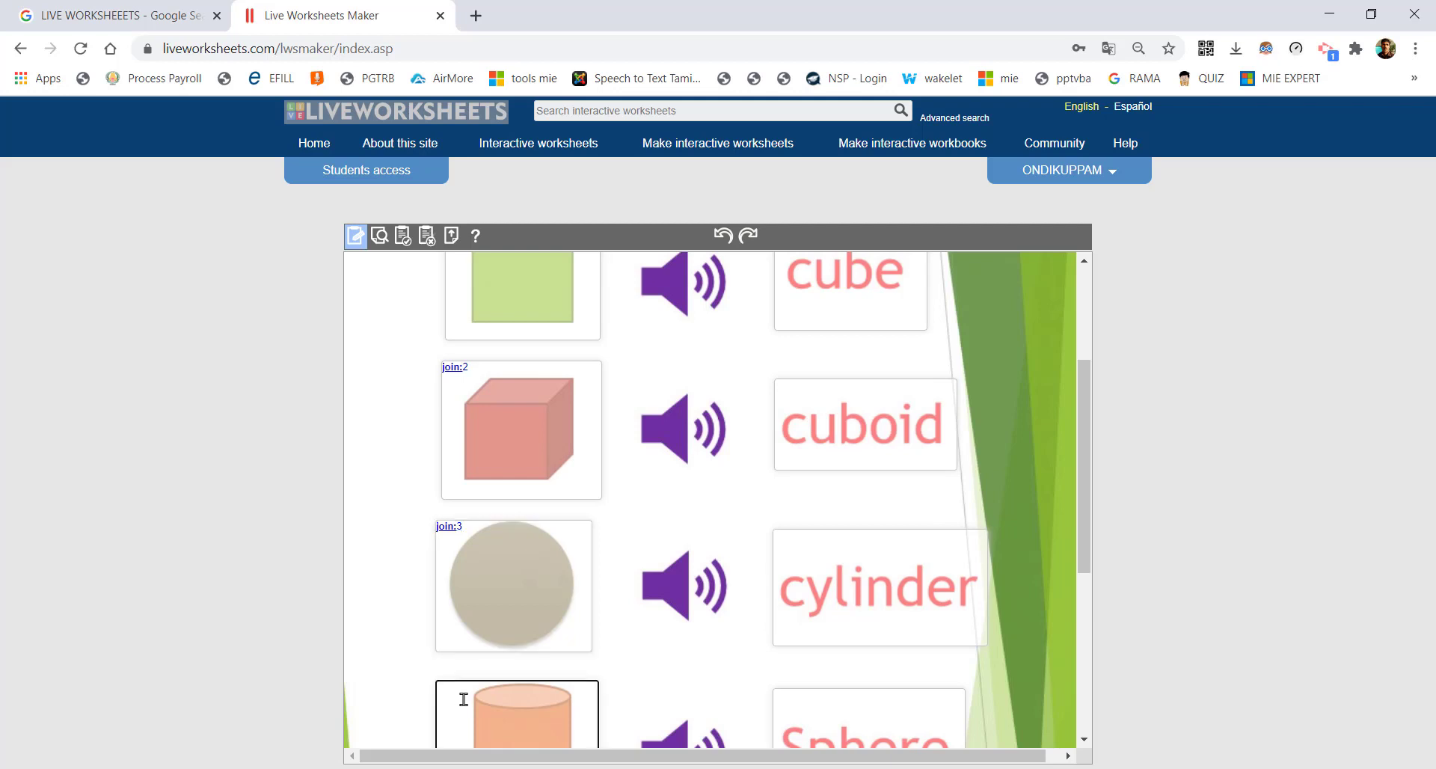
pyautogui.write('join:4')
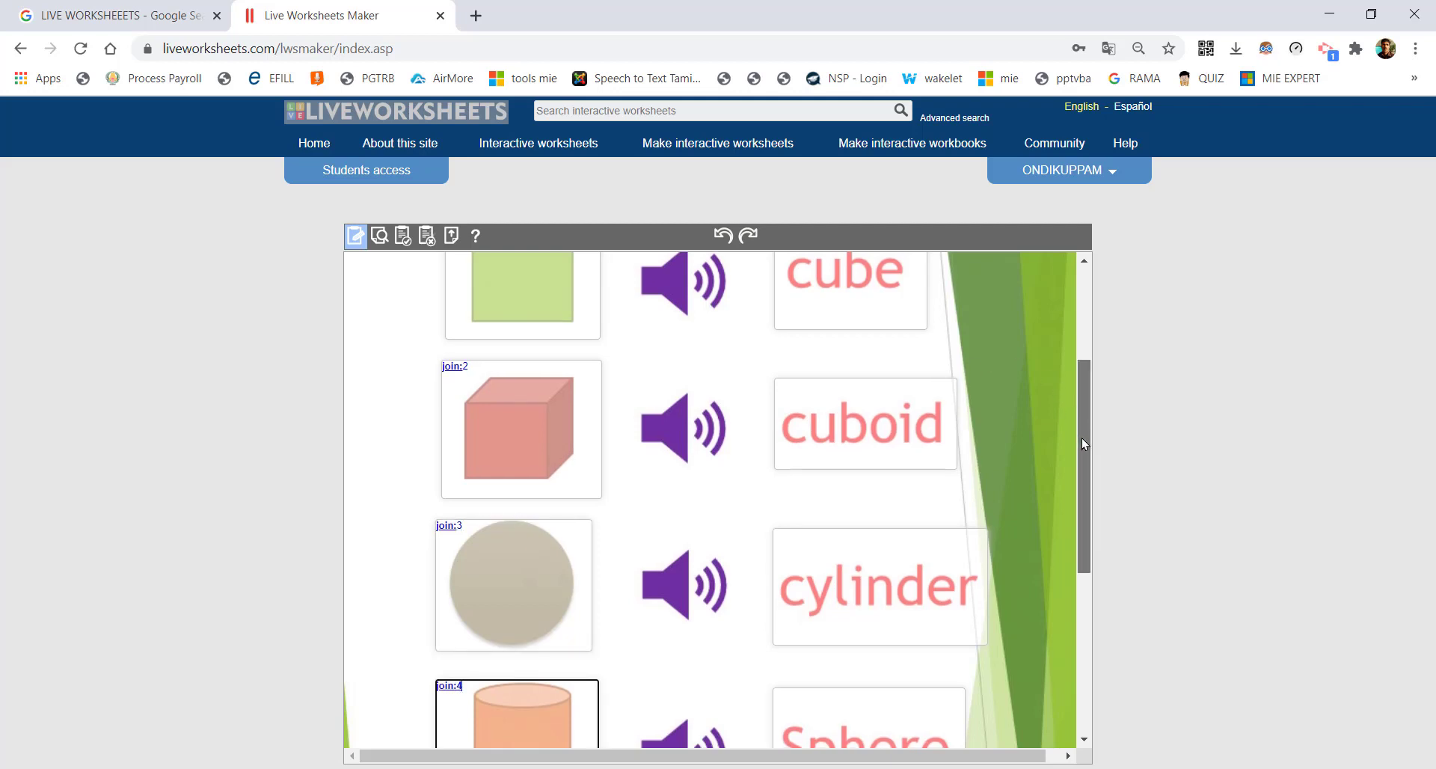
pyautogui.moveTo(1080, 428); pyautogui.dragTo(1081, 527)
pyautogui.click(444, 645)
pyautogui.write('join:5')
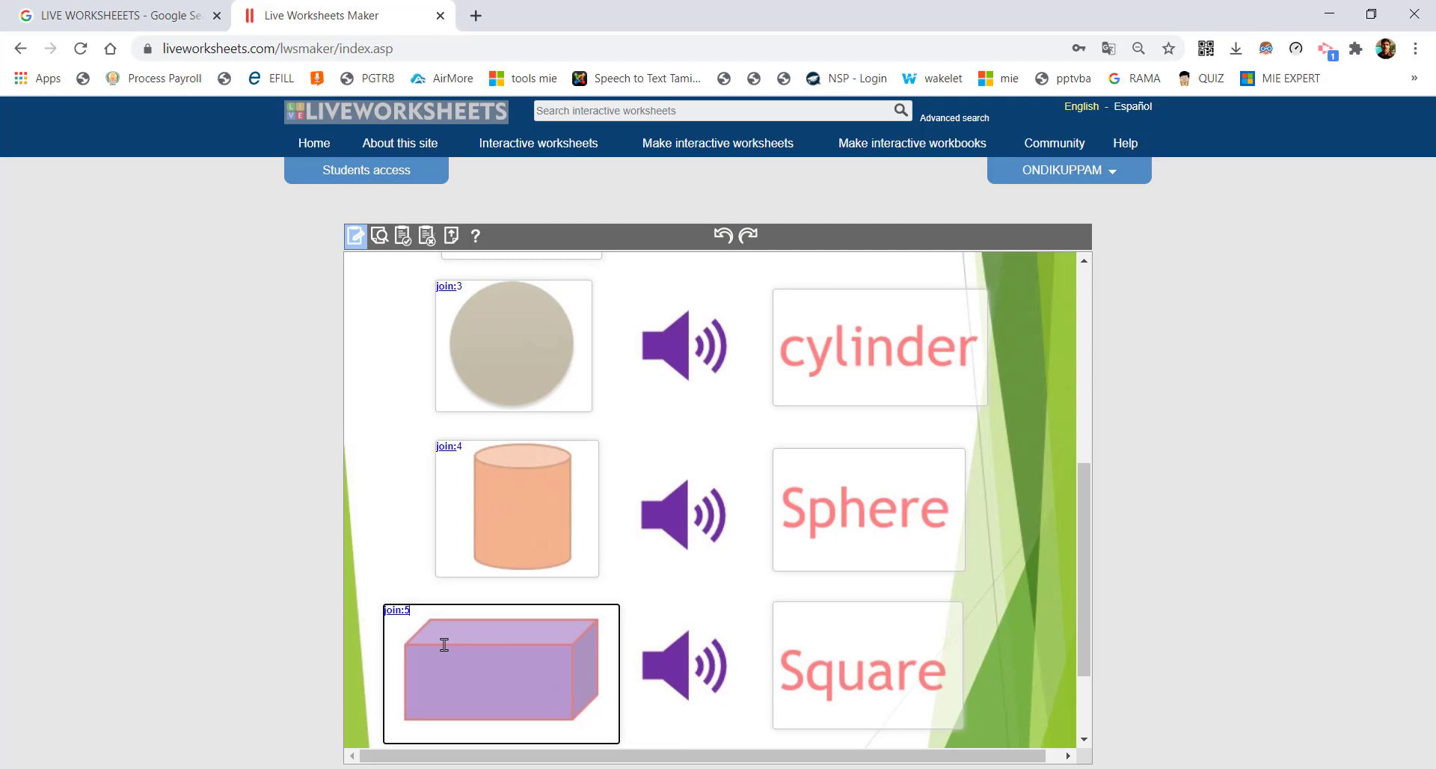
# - Enter "join:1" in the answer box over the word "Square" to pair it with the green square
pyautogui.moveTo(1084, 504); pyautogui.dragTo(1080, 582)
pyautogui.click(853, 540)
pyautogui.write('join:1')
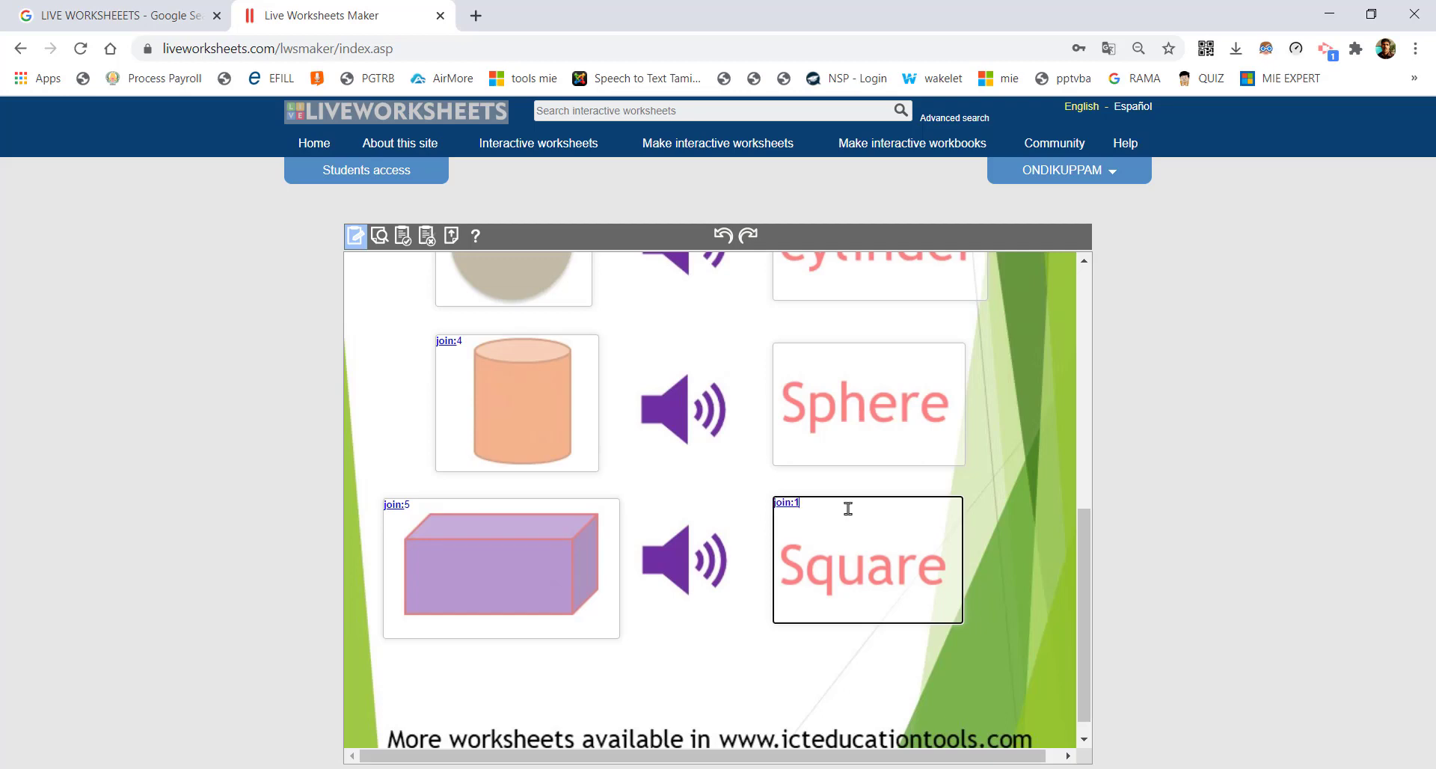
# - Enter "join:3" in the answer box over the word "Sphere" and "join:4" in the box over "cylinder"
pyautogui.click(844, 417)
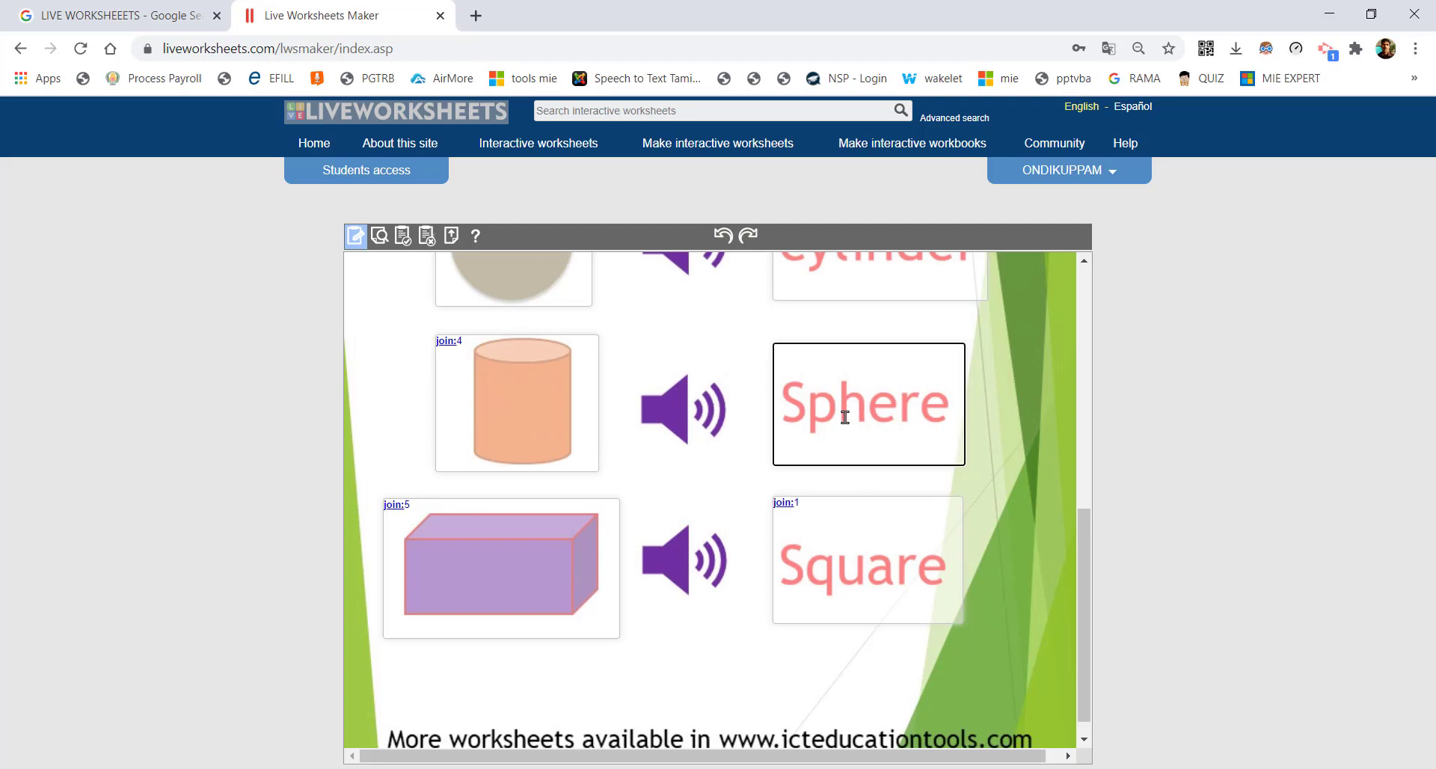
pyautogui.moveTo(1083, 565); pyautogui.dragTo(1084, 502)
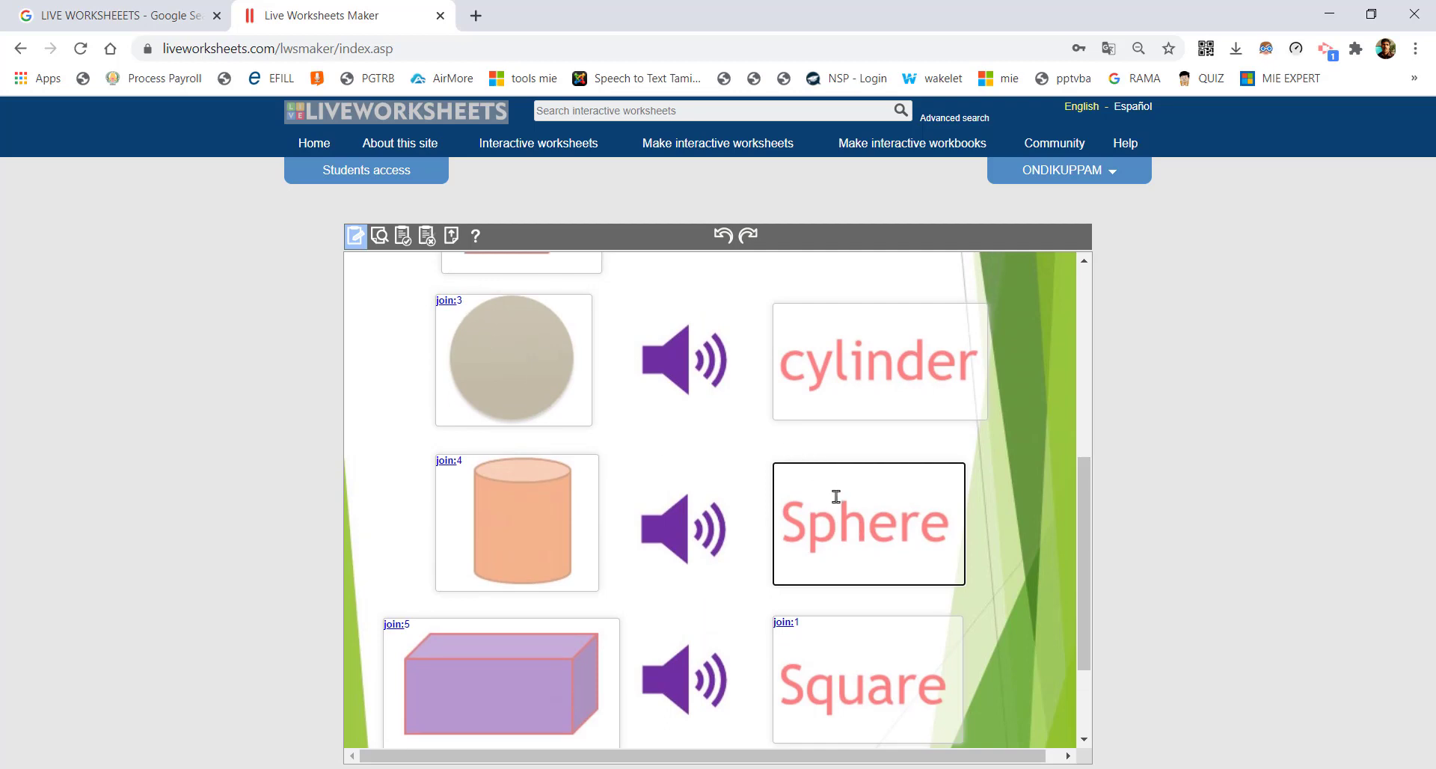
pyautogui.write('join:')
pyautogui.write('3')
pyautogui.click(857, 339)
pyautogui.write('join:4')
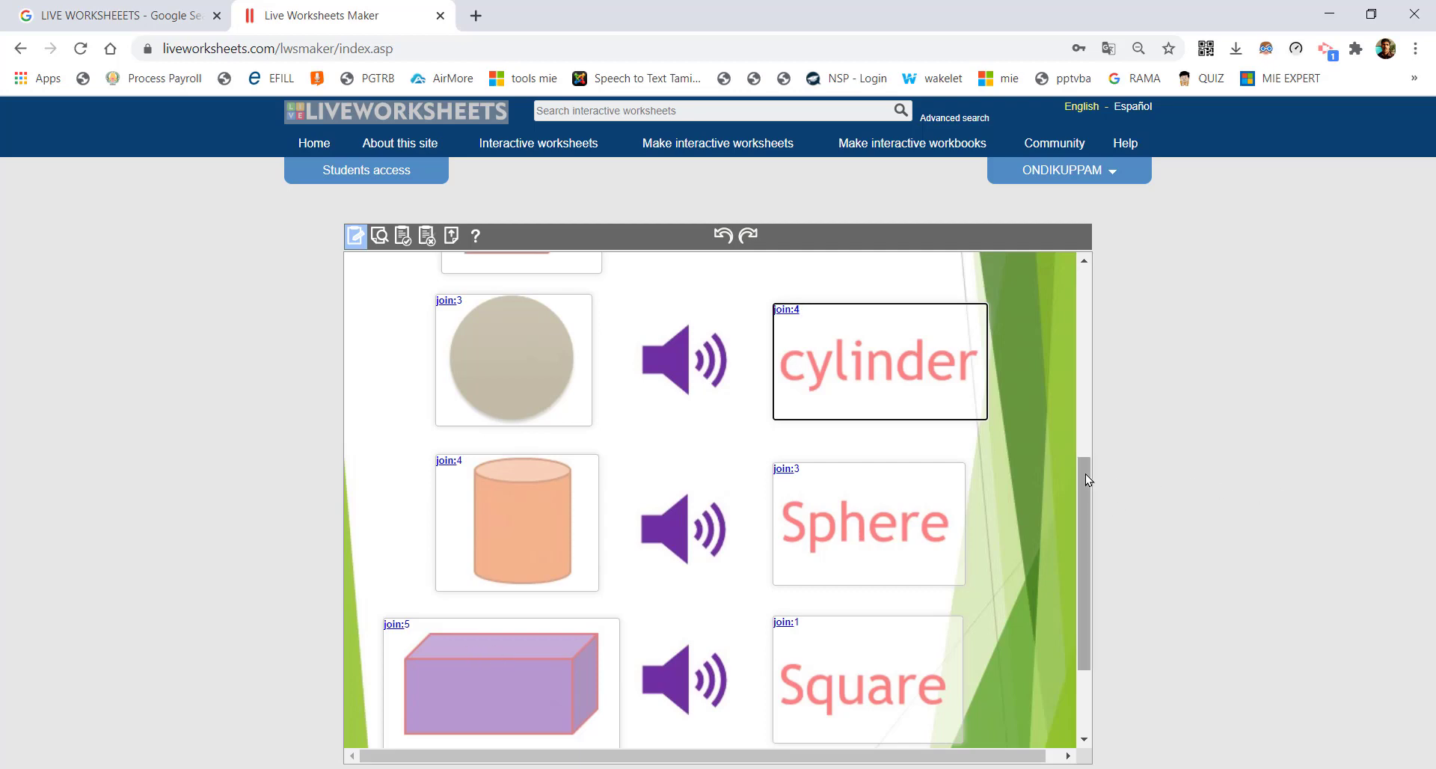
# - Enter "join:5" in the answer box over the word "cuboid" and "join:2" in the box over "cube"
pyautogui.moveTo(1085, 473); pyautogui.dragTo(1086, 379)
pyautogui.click(839, 425)
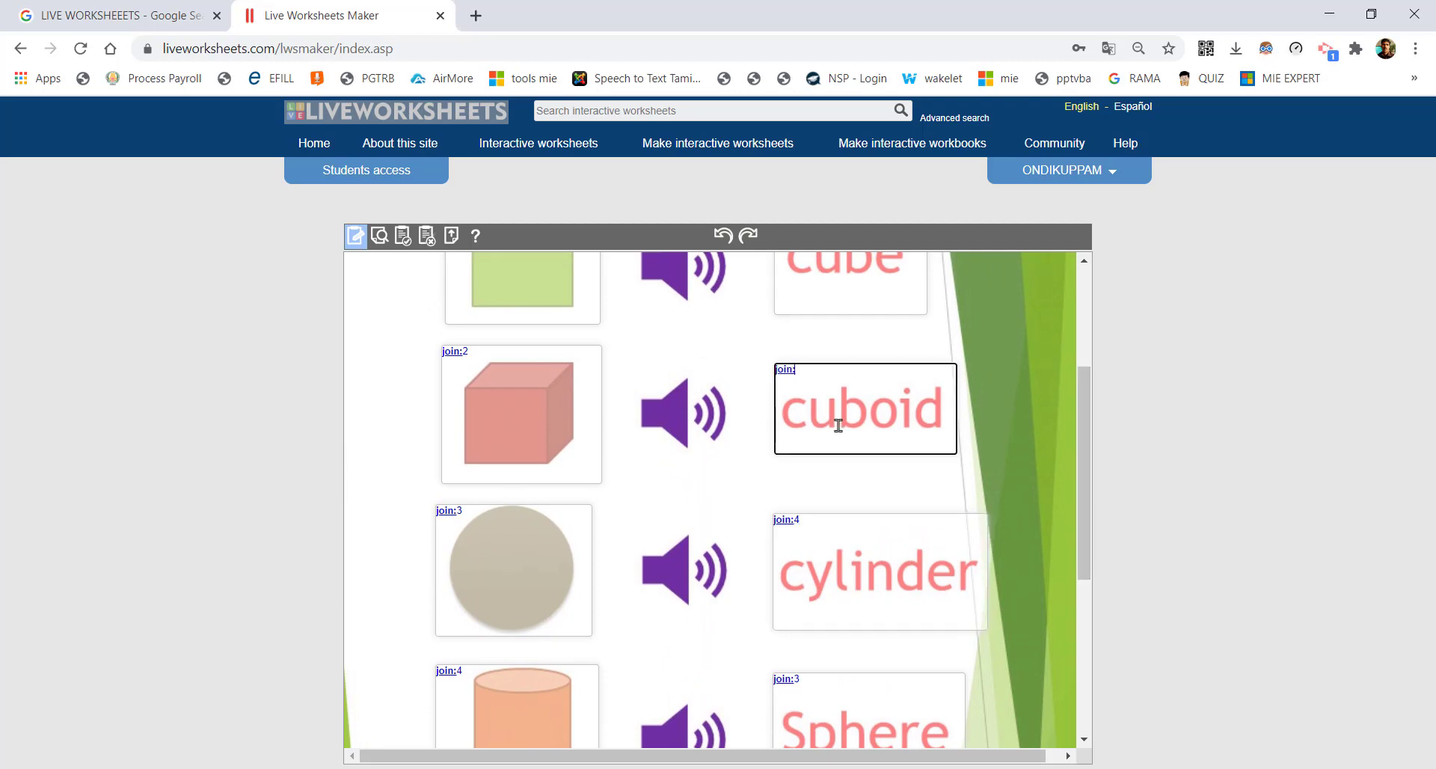
pyautogui.write('5')
pyautogui.moveTo(1087, 433); pyautogui.dragTo(1087, 382)
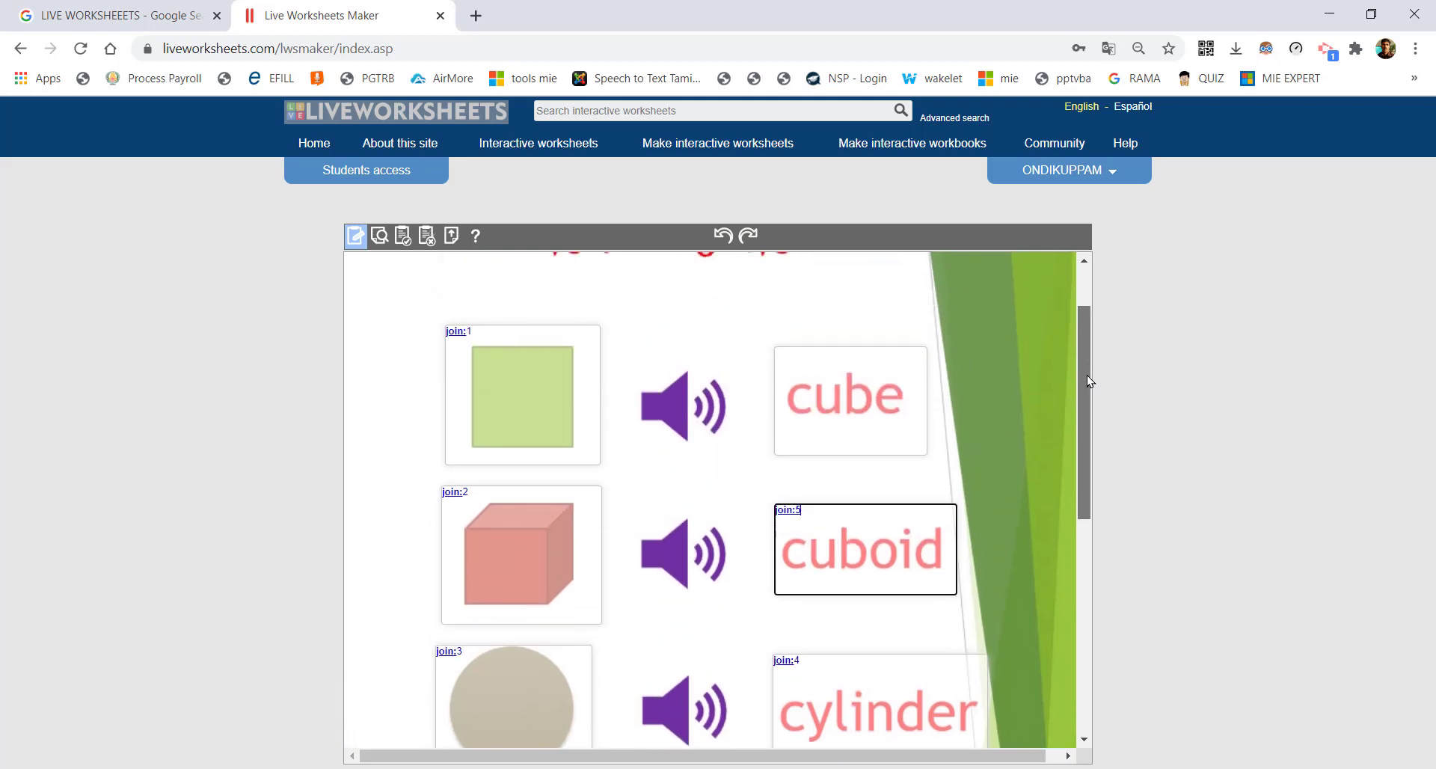
pyautogui.click(857, 387)
pyautogui.write('2')
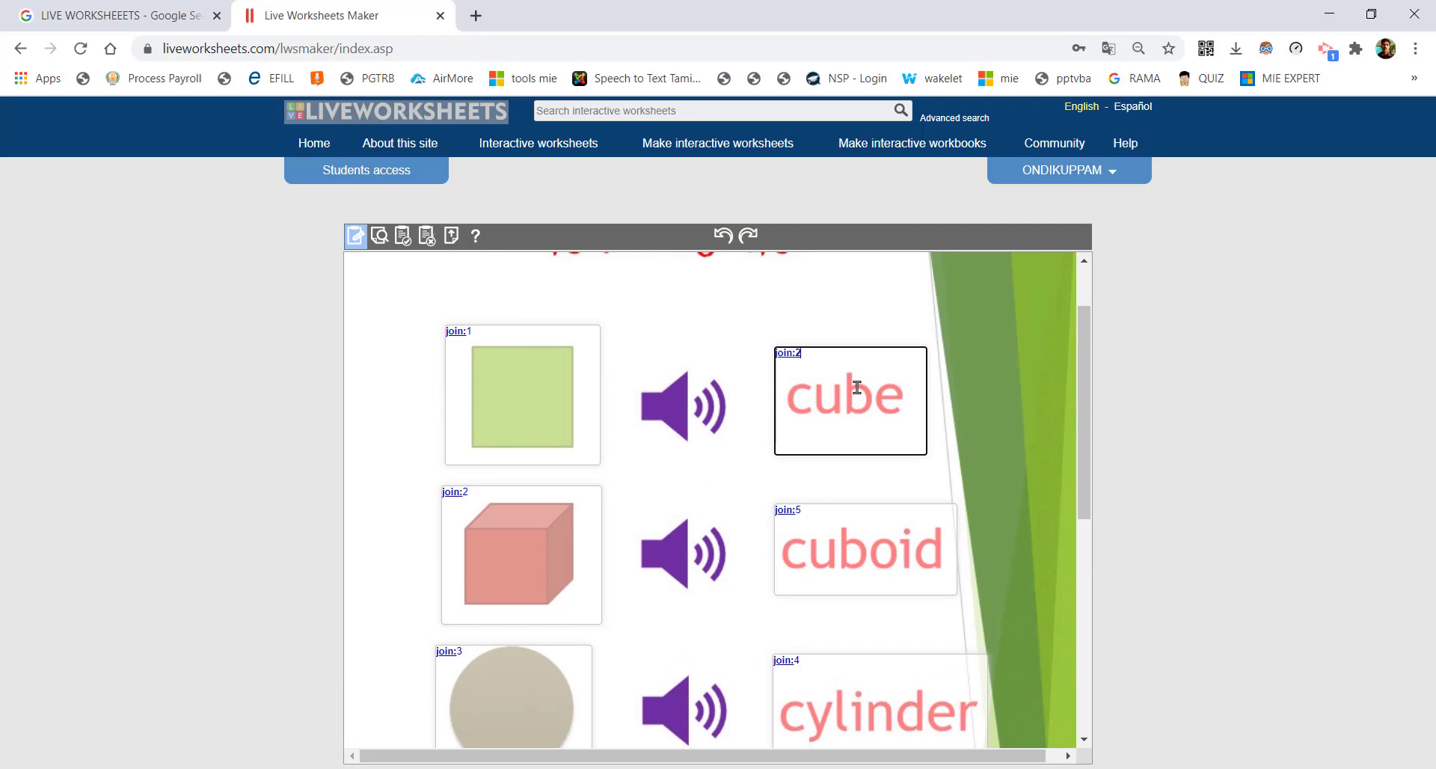
# - Preview the worksheet from the title down to the last shape, then return to editing it
pyautogui.moveTo(1088, 450); pyautogui.dragTo(1094, 327)
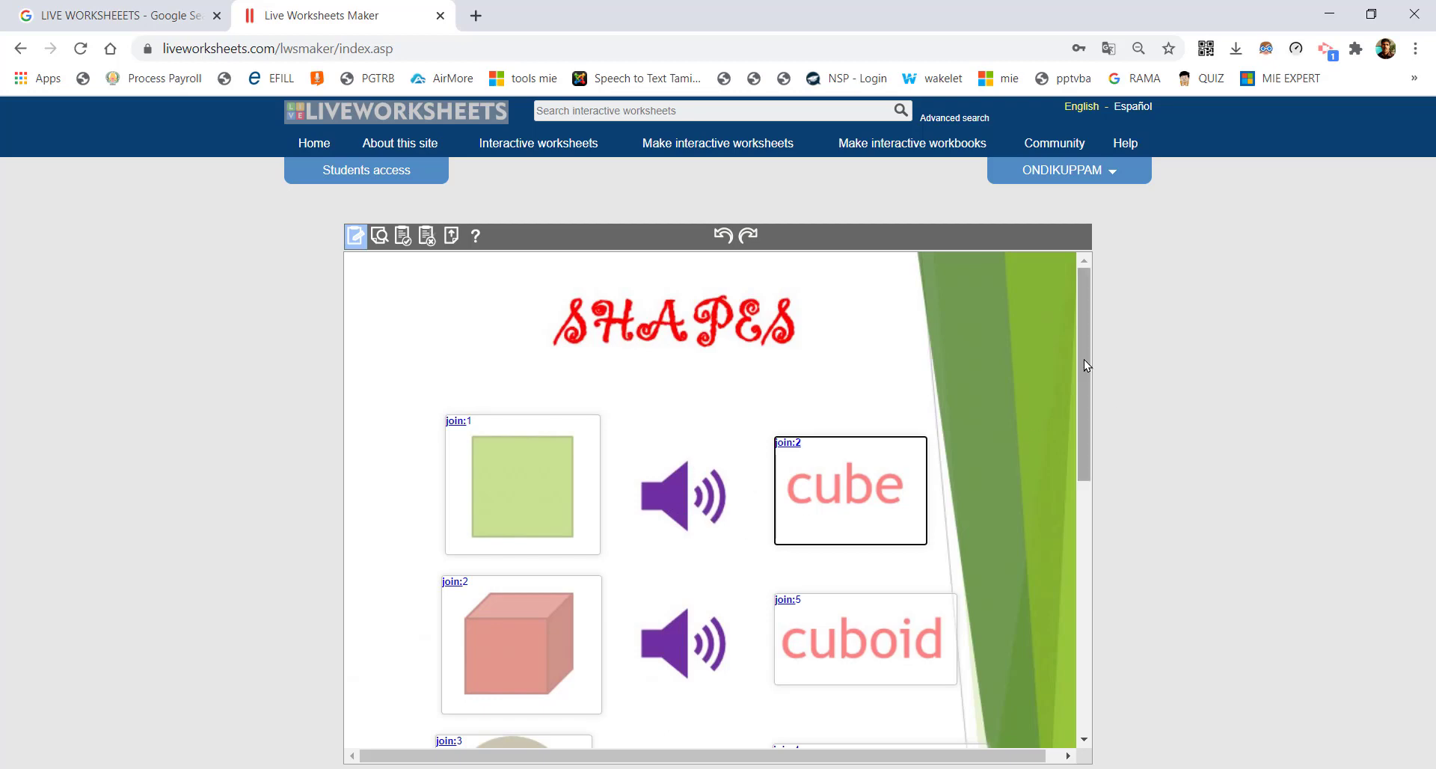
pyautogui.moveTo(1086, 365); pyautogui.dragTo(1090, 418)
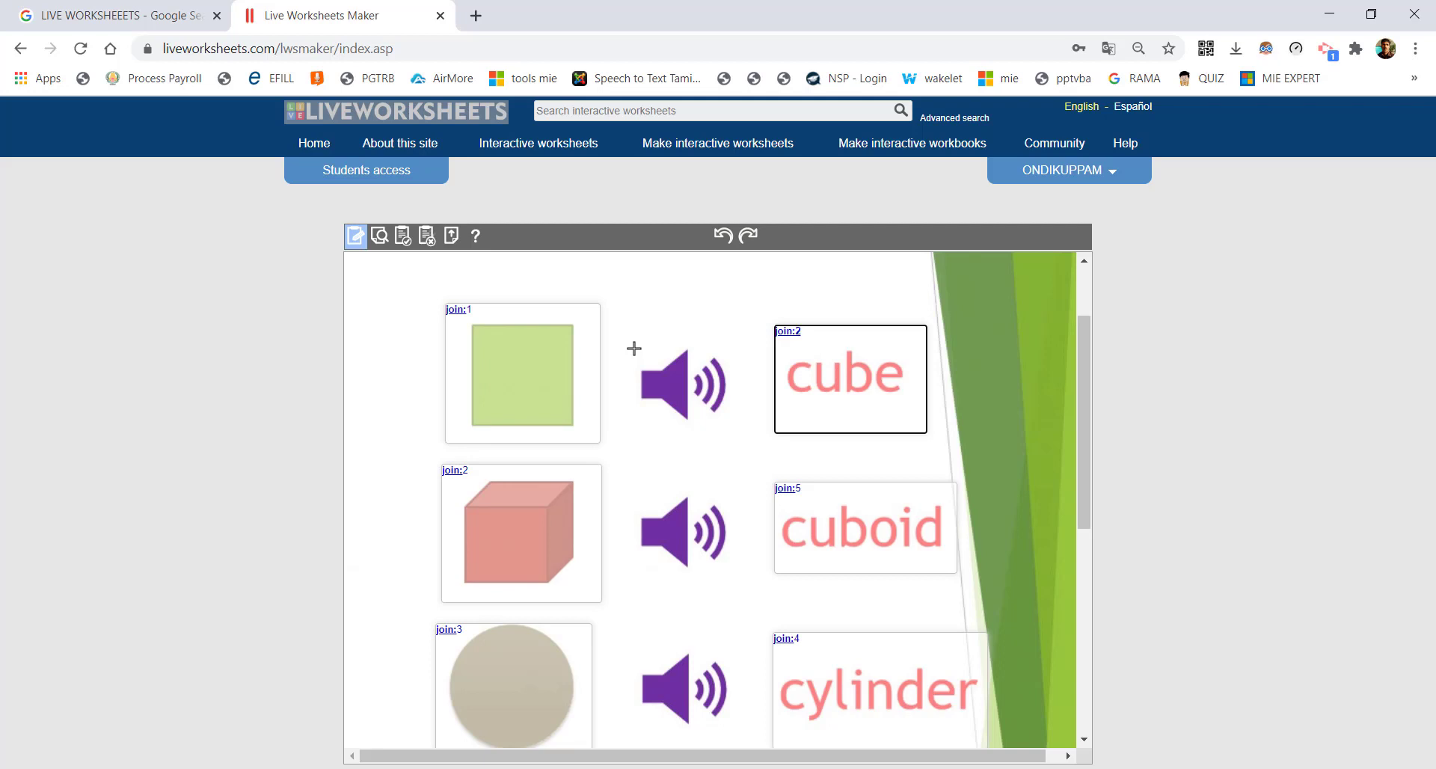
pyautogui.click(380, 238)
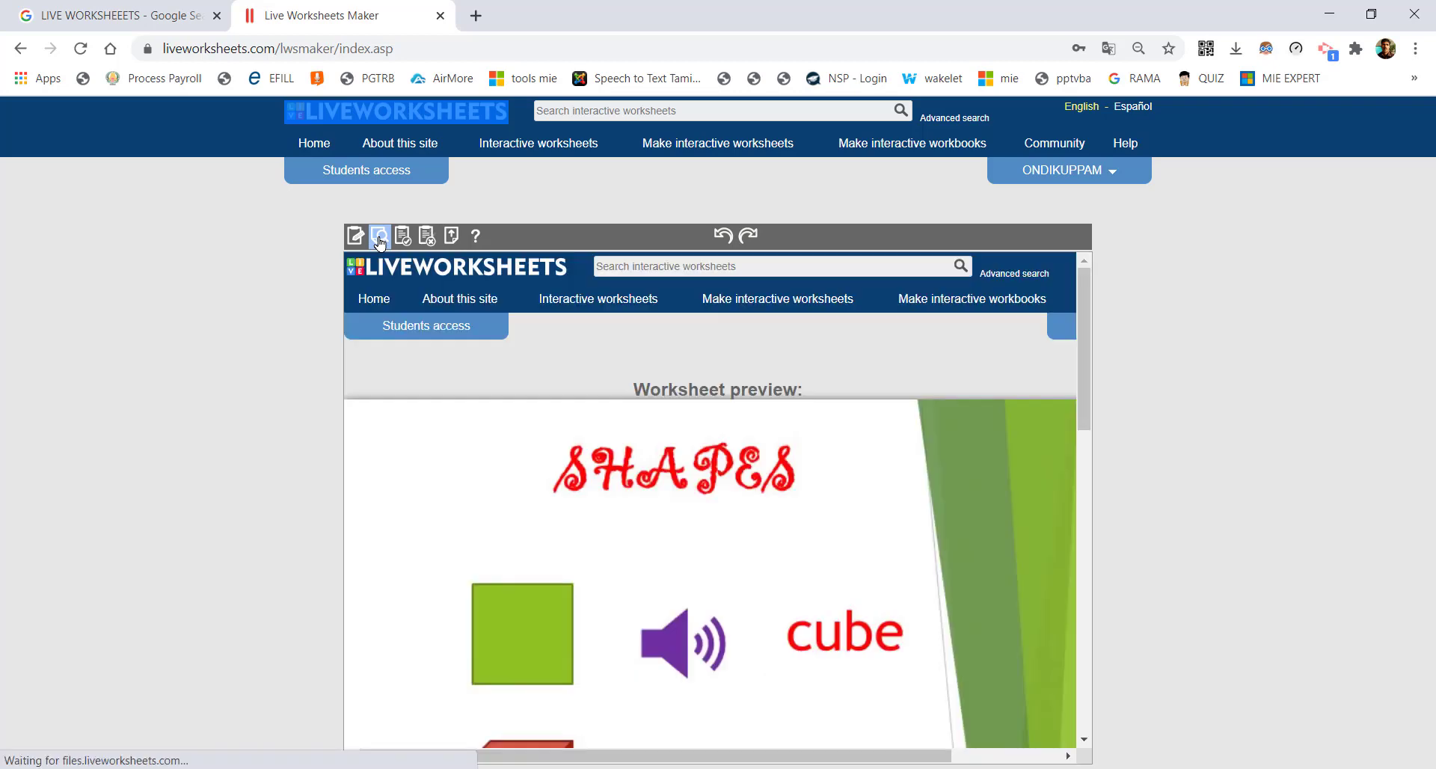
pyautogui.moveTo(1086, 342); pyautogui.dragTo(1088, 370)
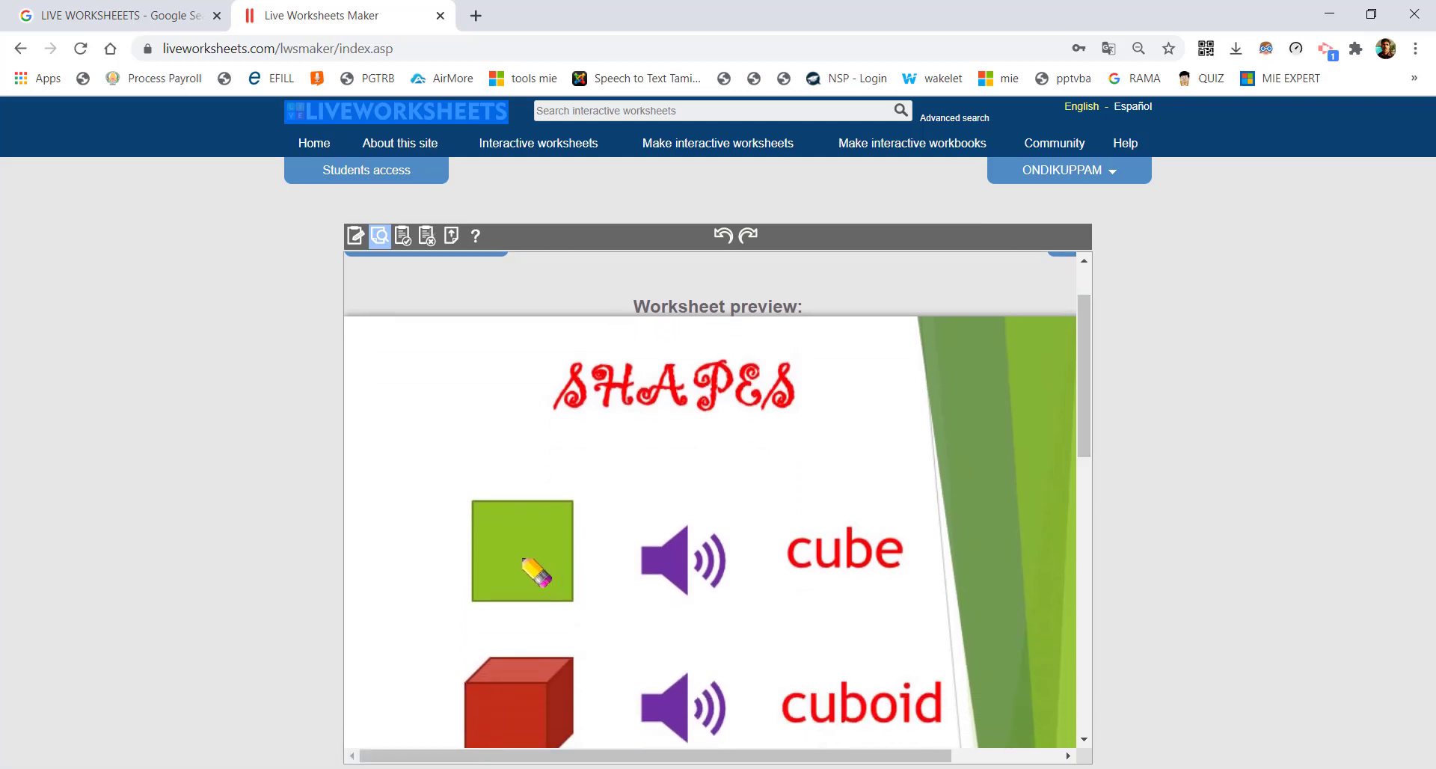
pyautogui.moveTo(1086, 395); pyautogui.dragTo(1090, 465)
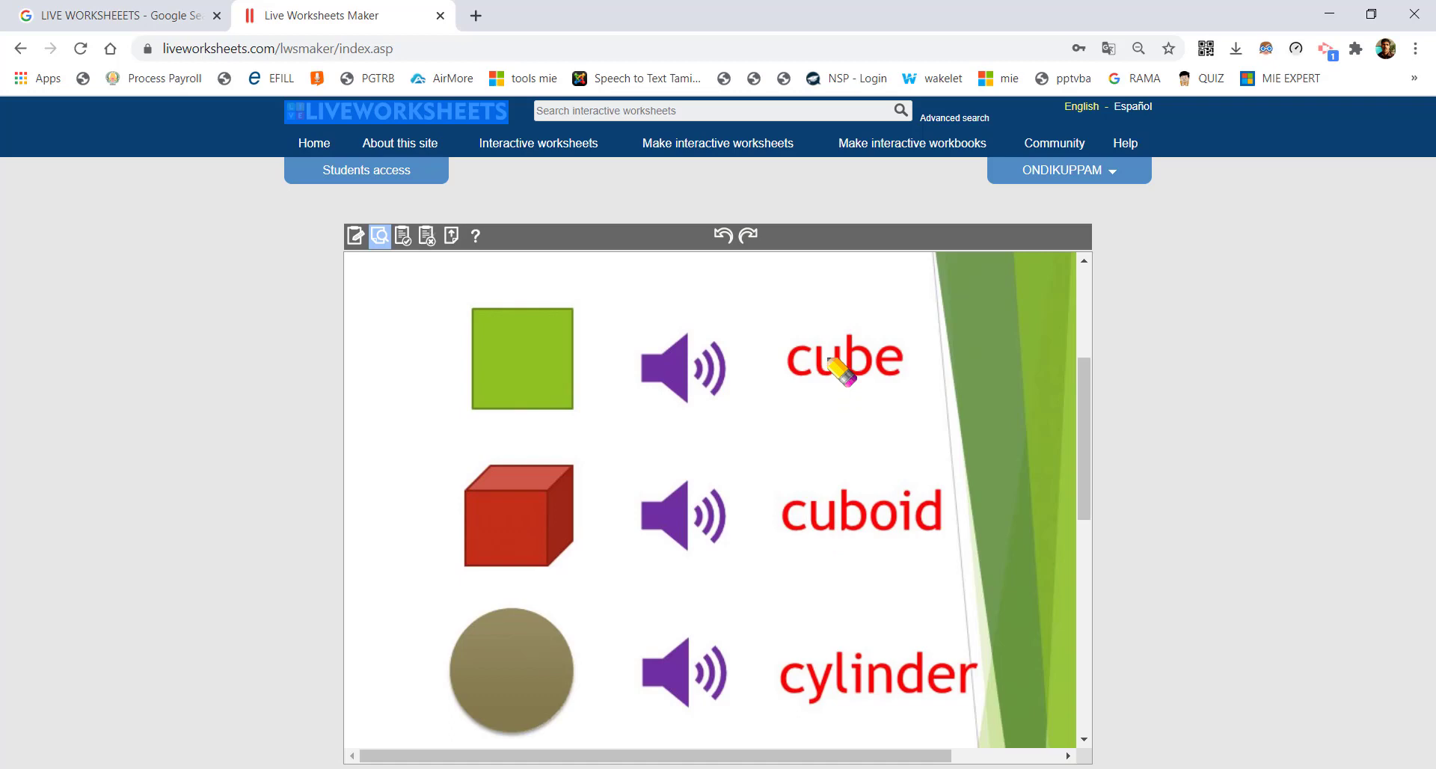
pyautogui.moveTo(1080, 392); pyautogui.dragTo(1080, 499)
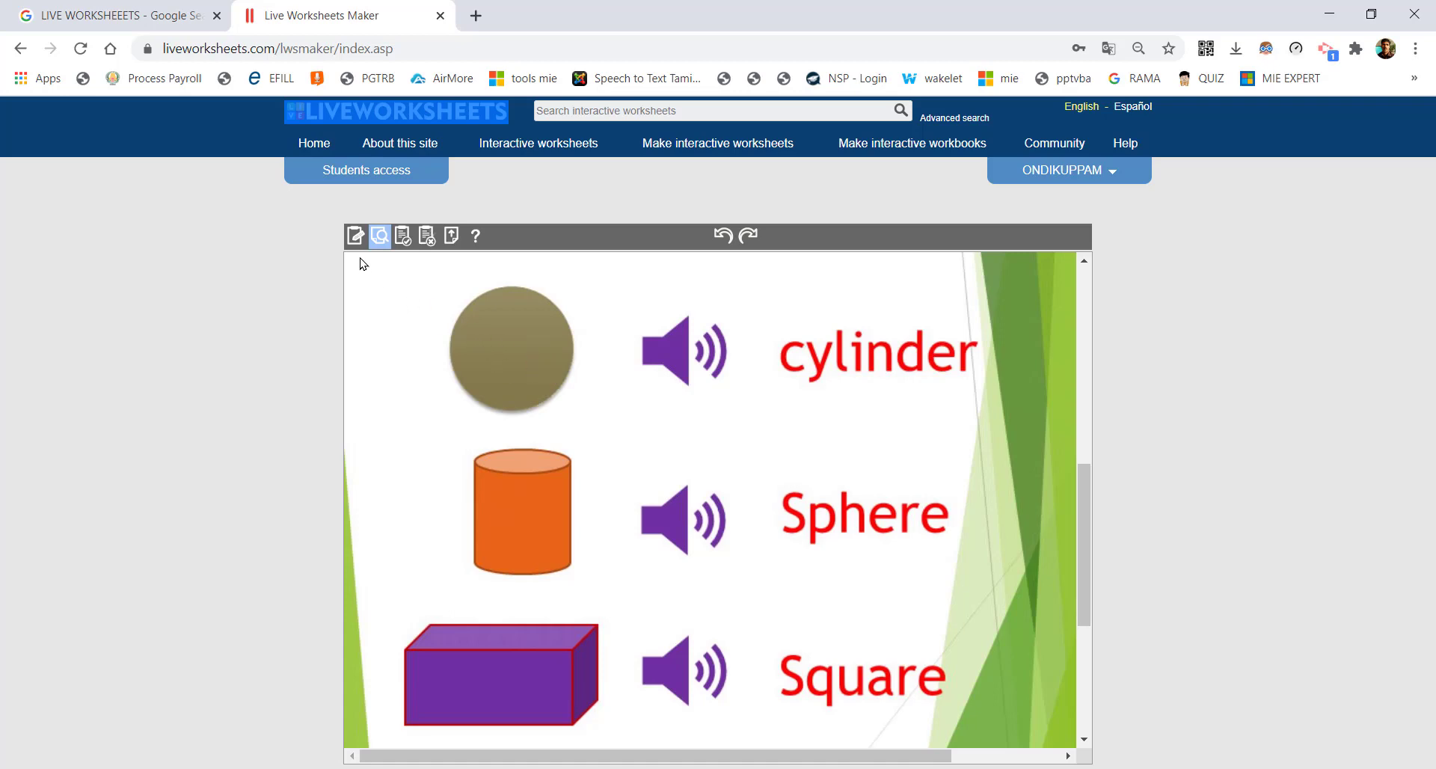
pyautogui.click(358, 236)
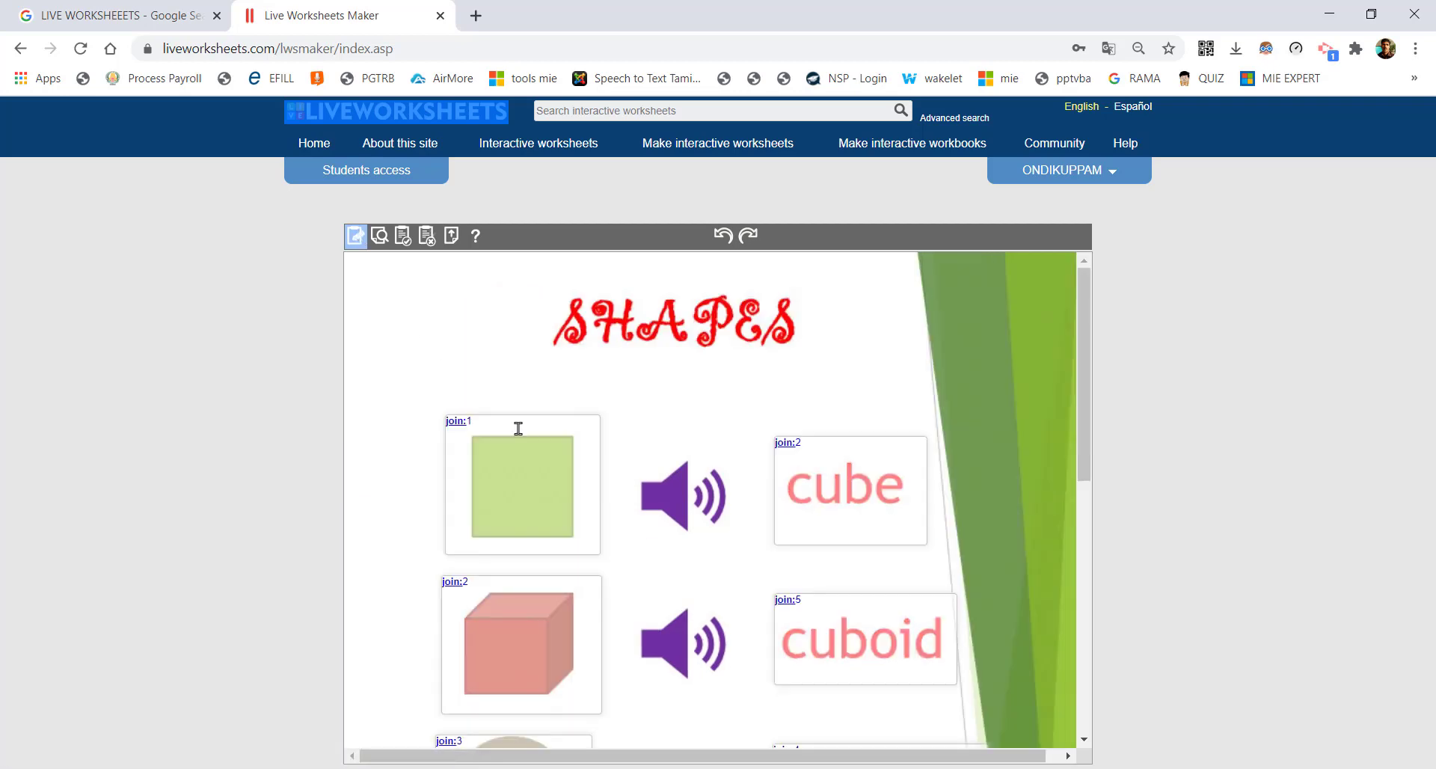
pyautogui.moveTo(1085, 342); pyautogui.dragTo(1085, 298)
# - Start saving the worksheet and choose to share it with other teachers
pyautogui.click(407, 245)
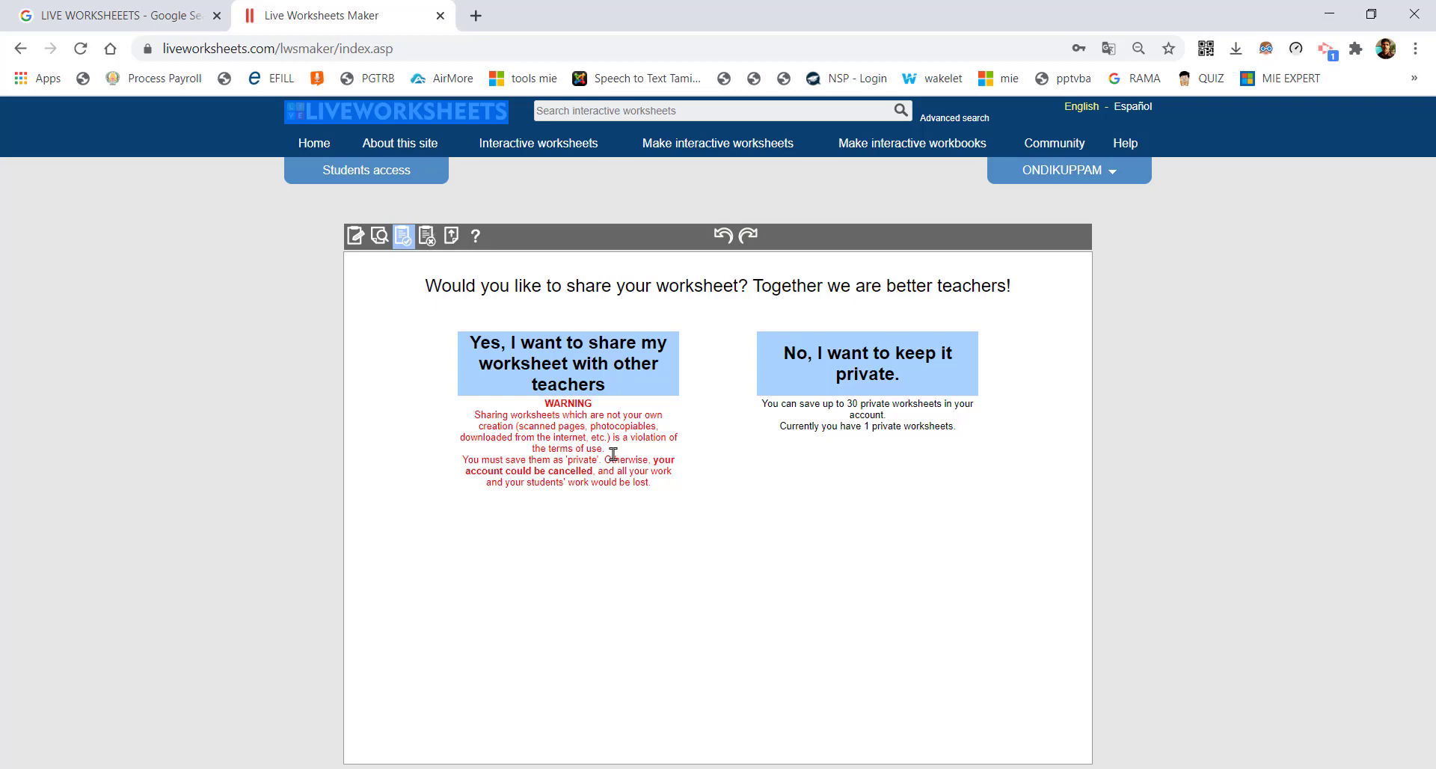
pyautogui.click(570, 362)
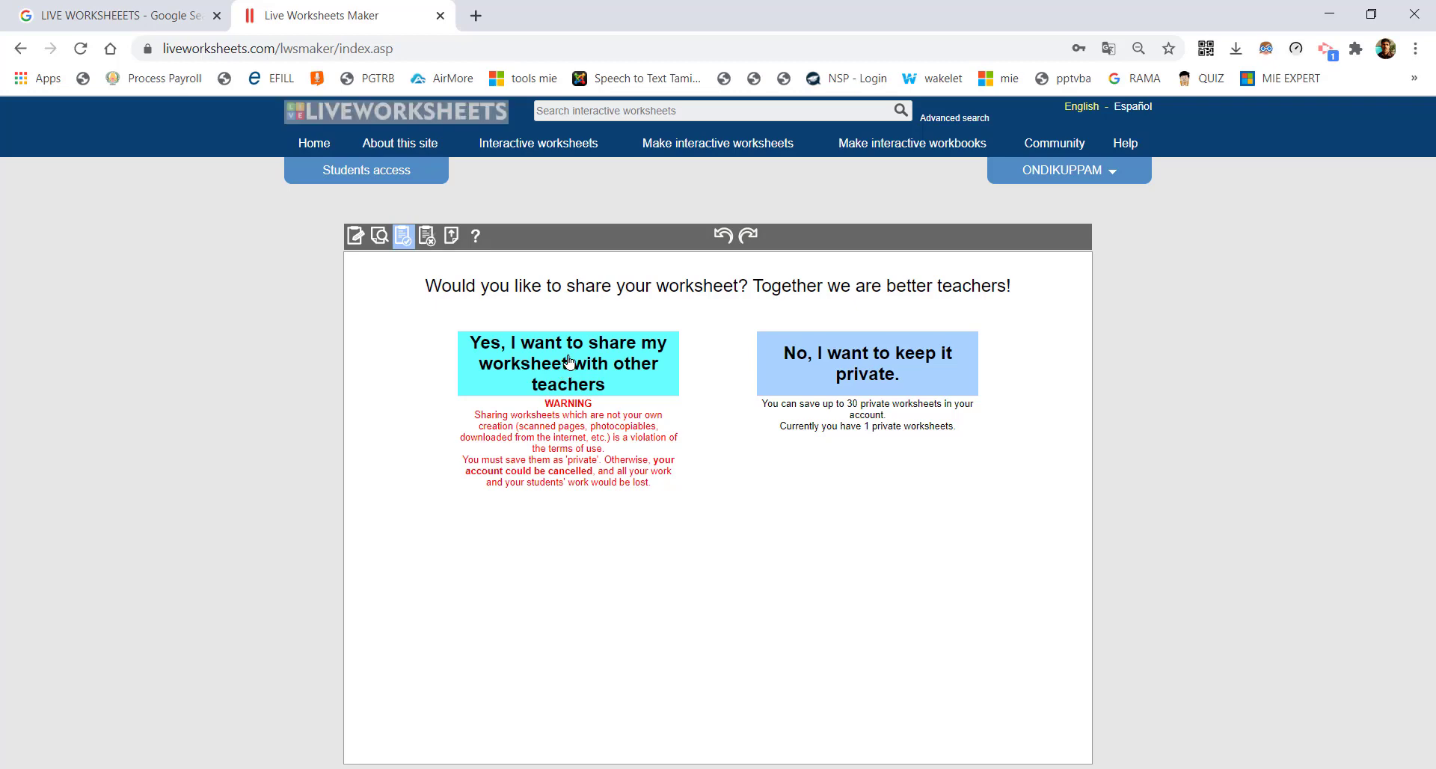
pyautogui.click(570, 363)
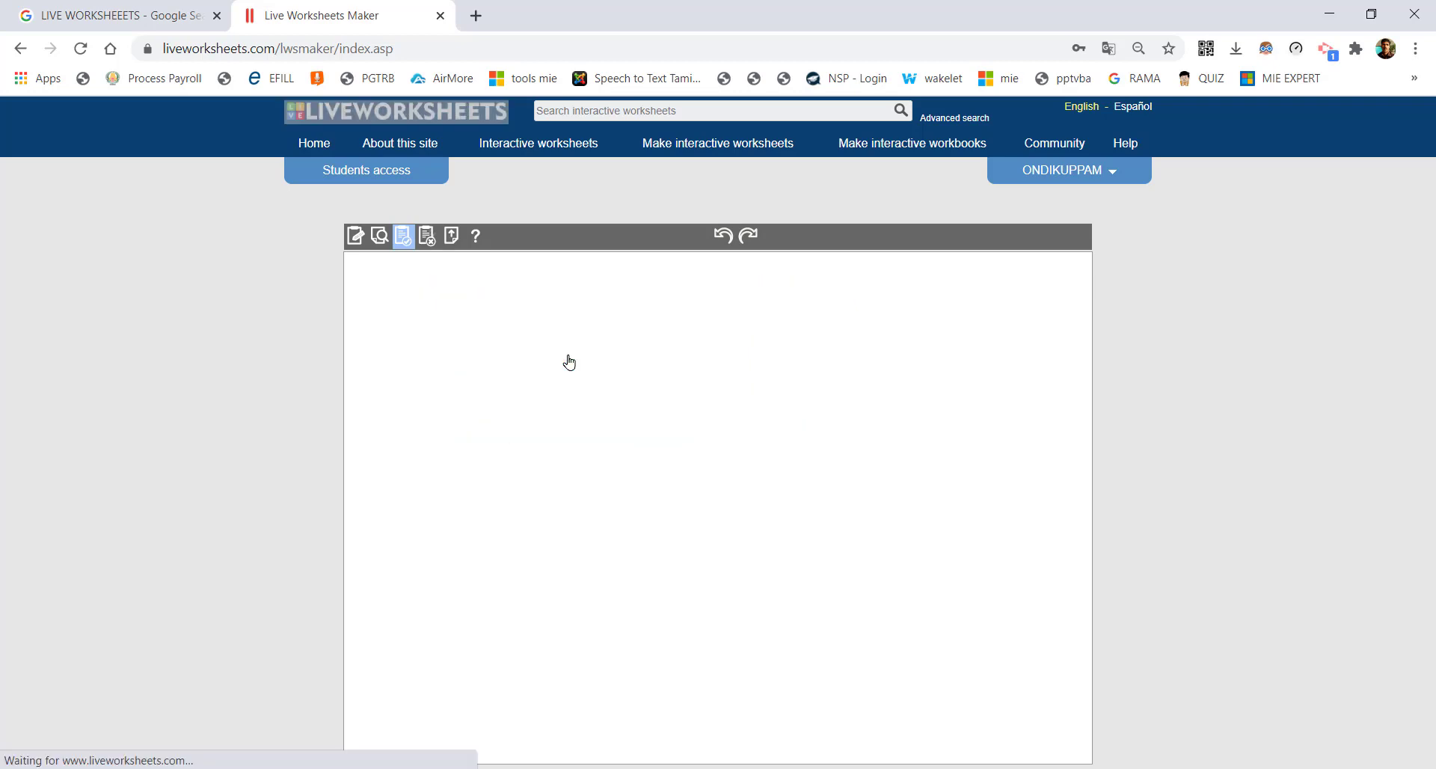
# - Enter "SHAPES MATCHING" as the worksheet title and set its language to English
pyautogui.click(568, 294)
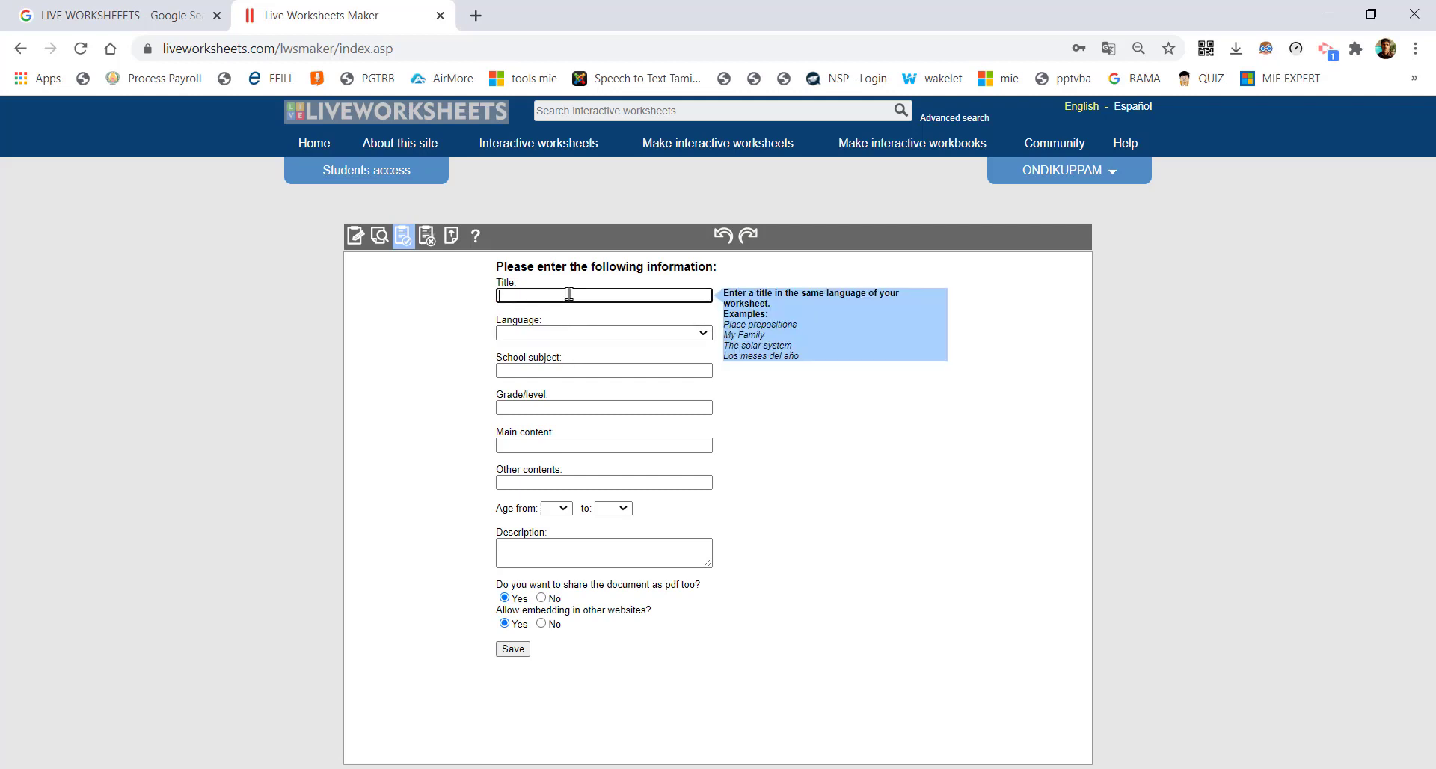
pyautogui.write('SHAPES MATCHING')
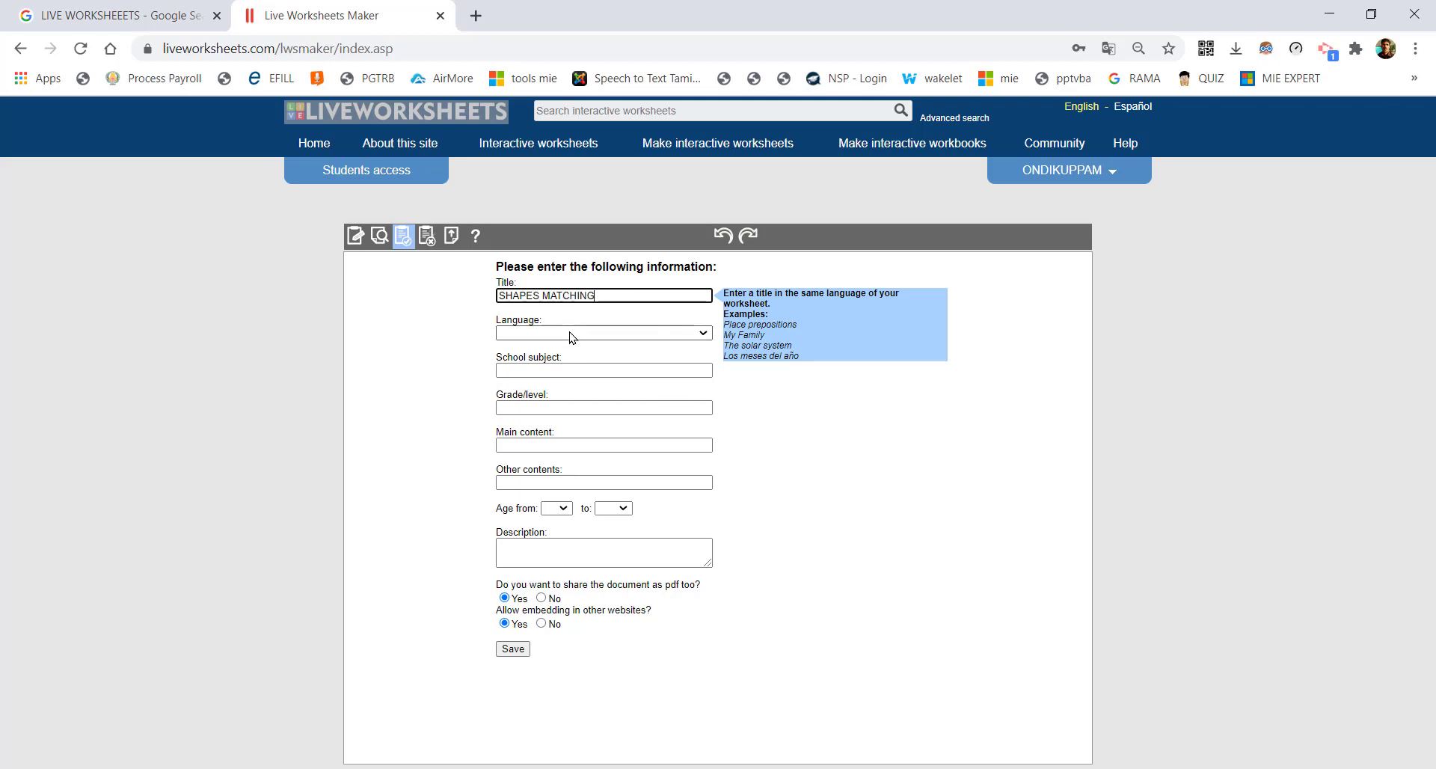
pyautogui.click(570, 333)
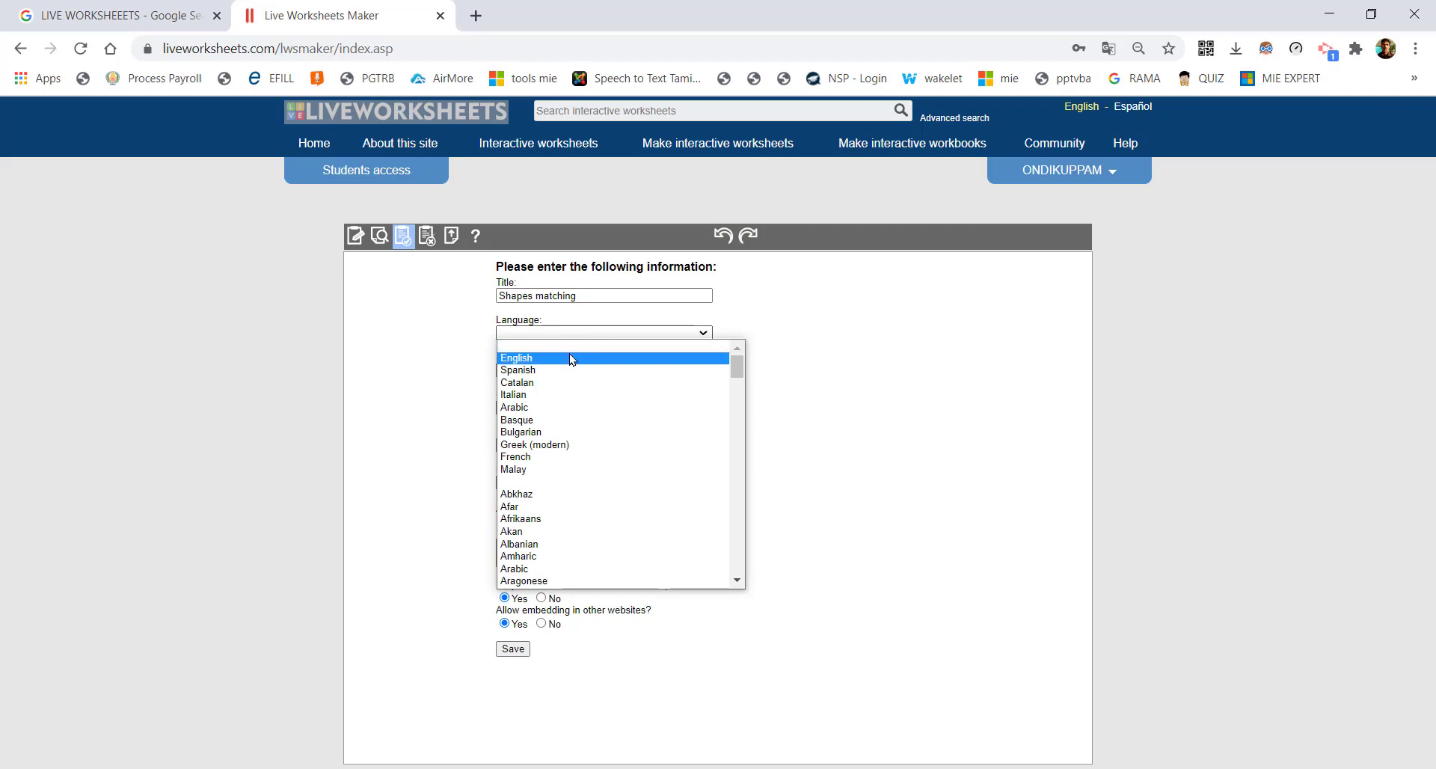
pyautogui.click(572, 360)
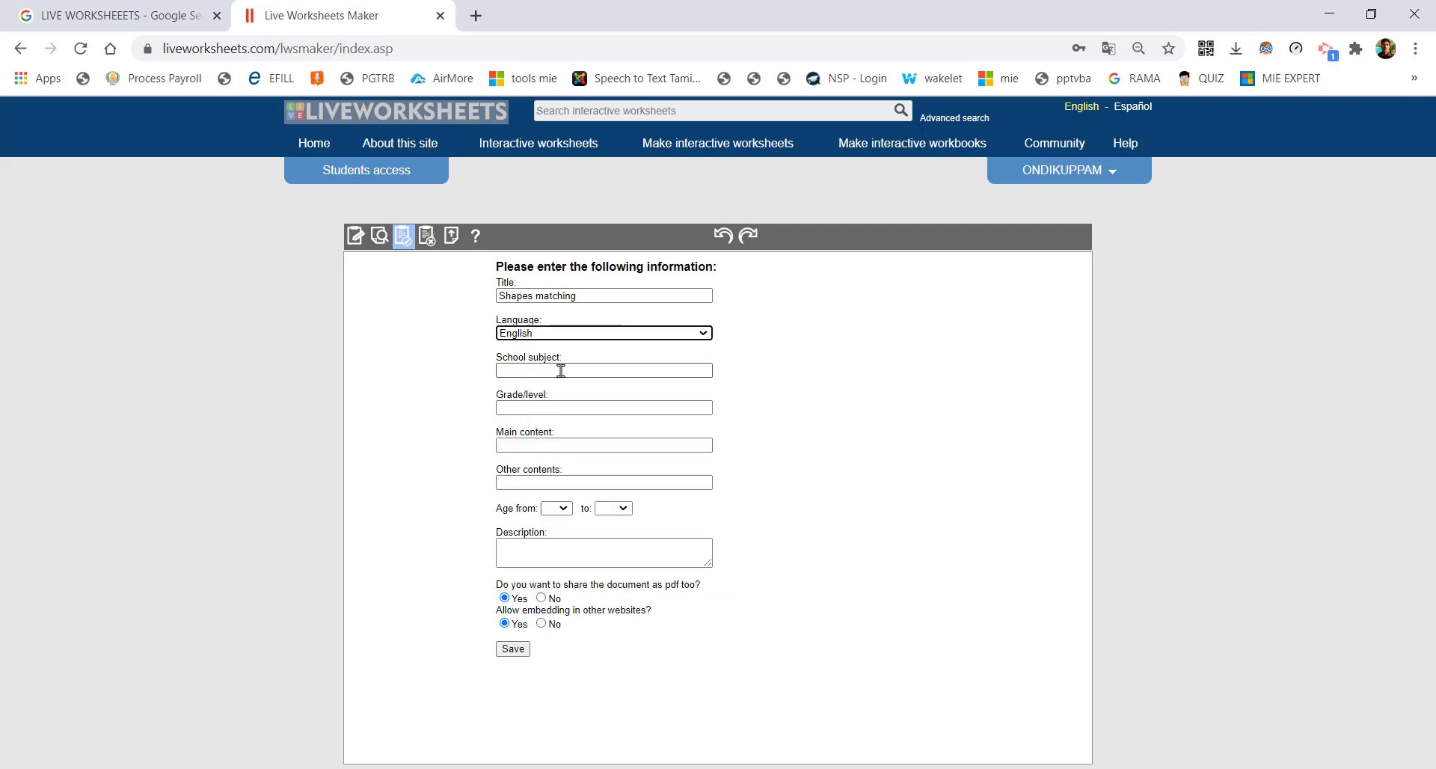
# - Set the school subject to "MATHS" and the grade/level to 3
pyautogui.click(560, 371)
pyautogui.write('MATHS')
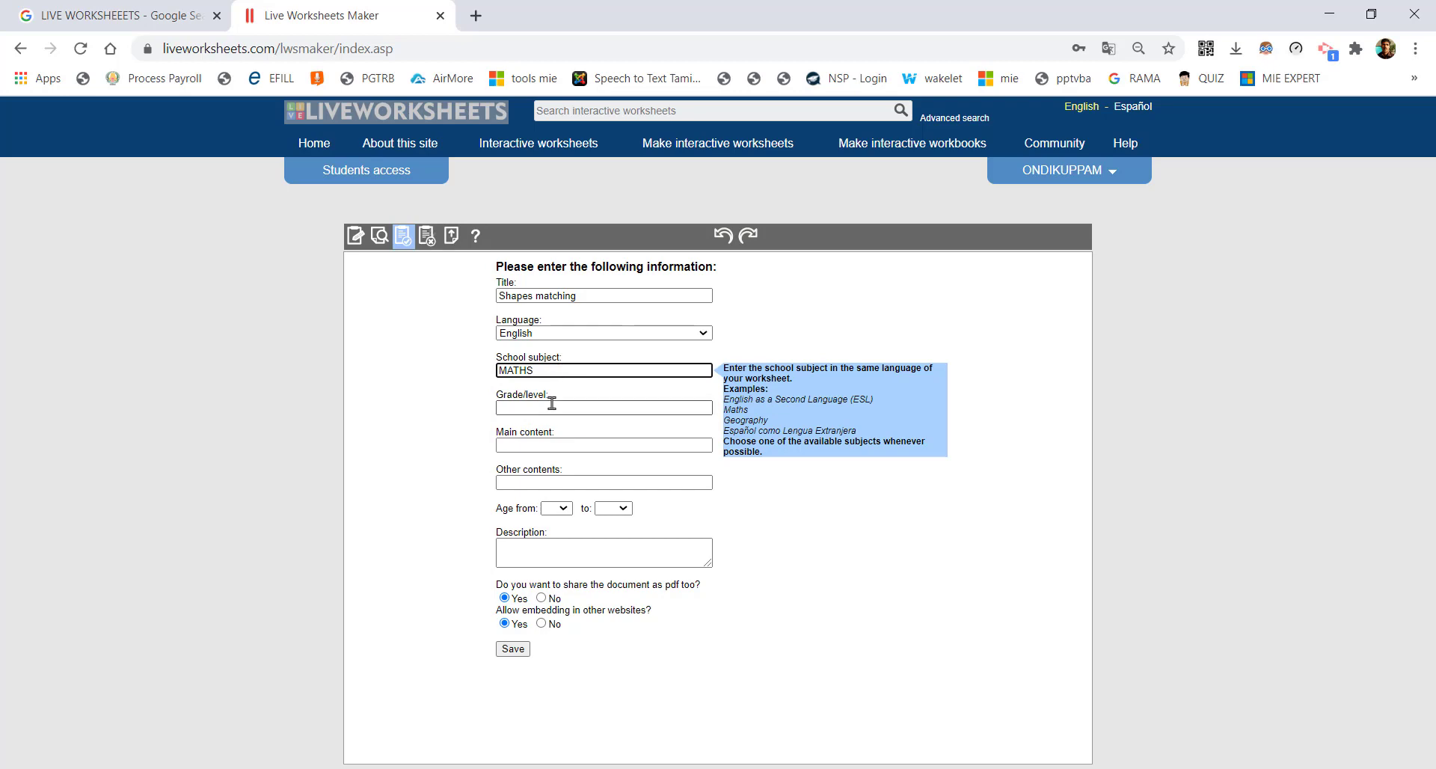
pyautogui.click(552, 403)
pyautogui.write('3')
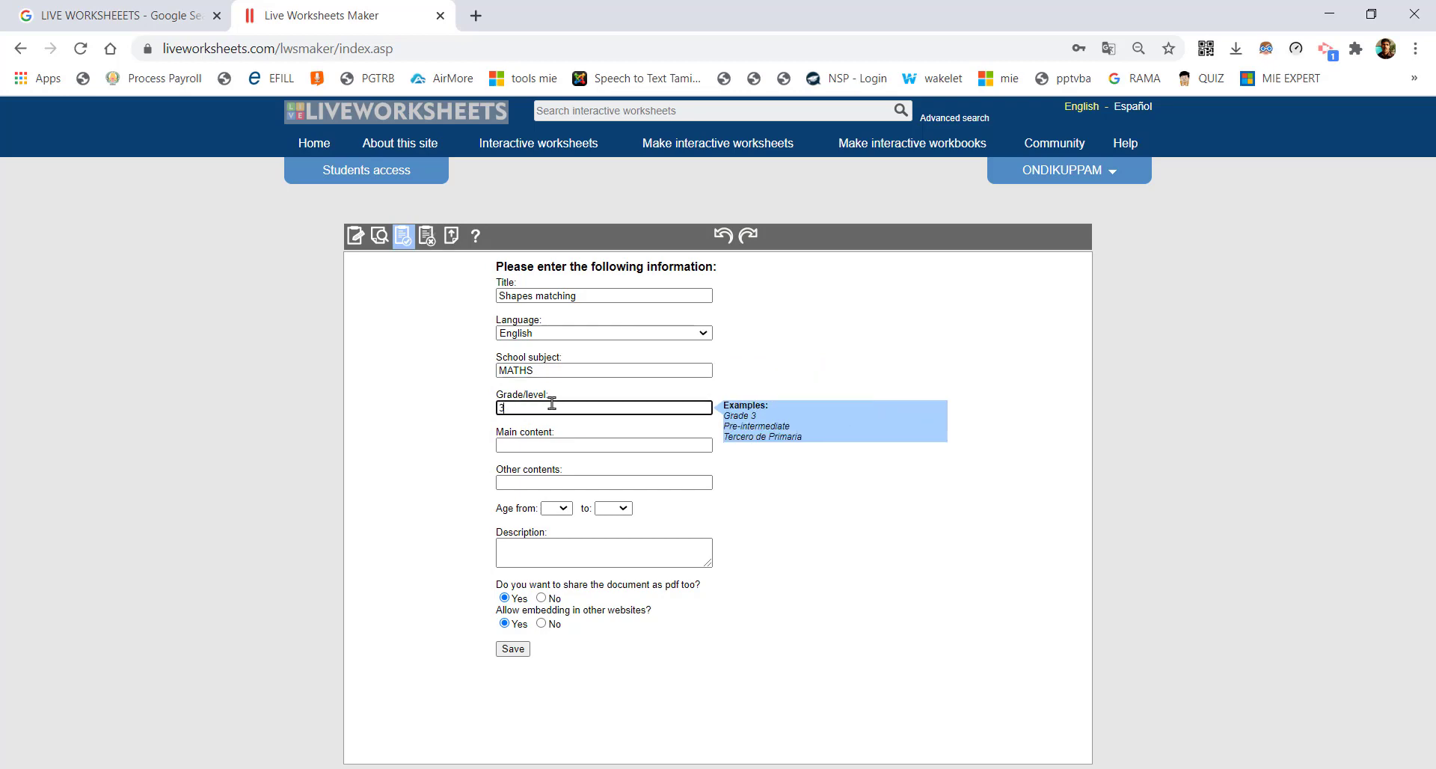
# - Enter "MATCHING THGE SHAPES WITH THE NAMES" as the main content and set the age range from 6 to 7
pyautogui.click(527, 445)
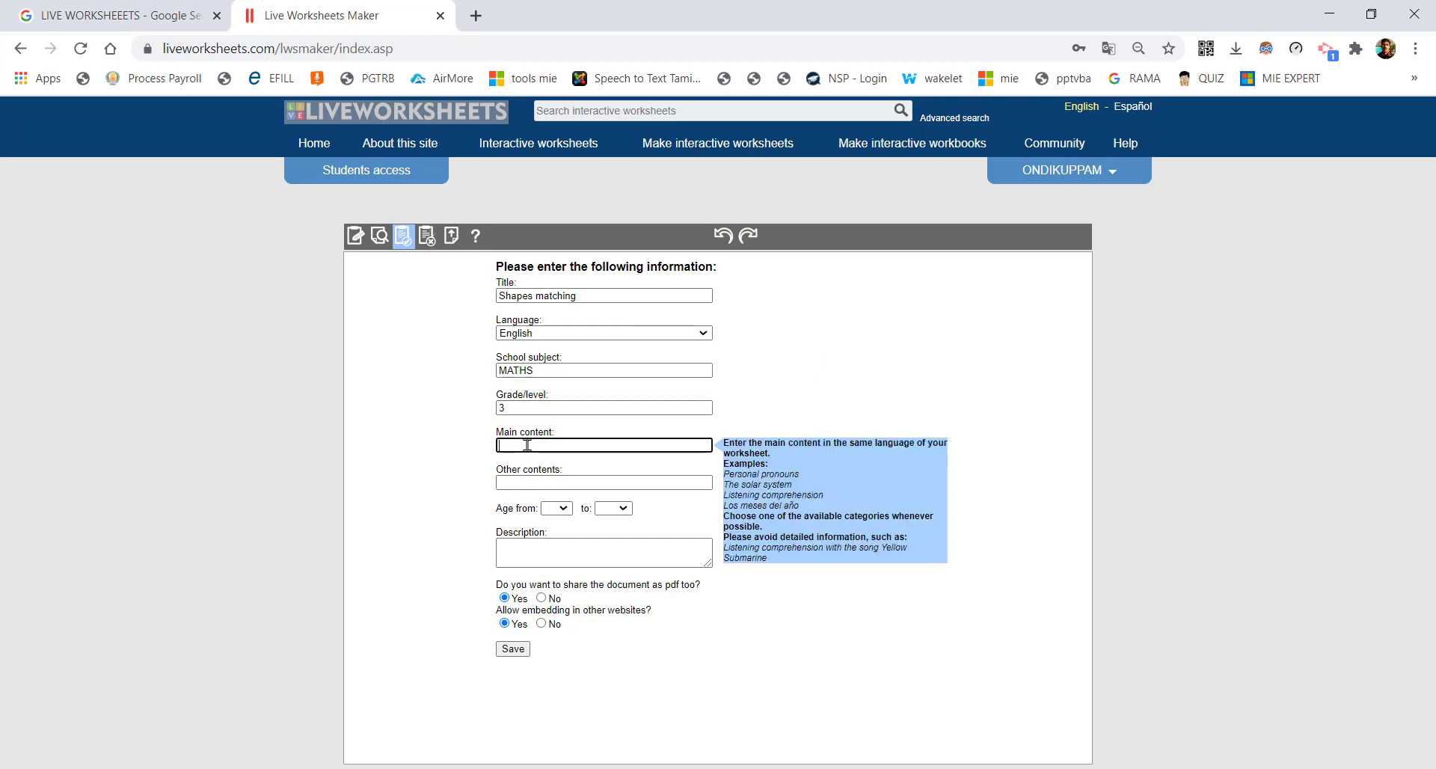
pyautogui.write('MATCHING ')
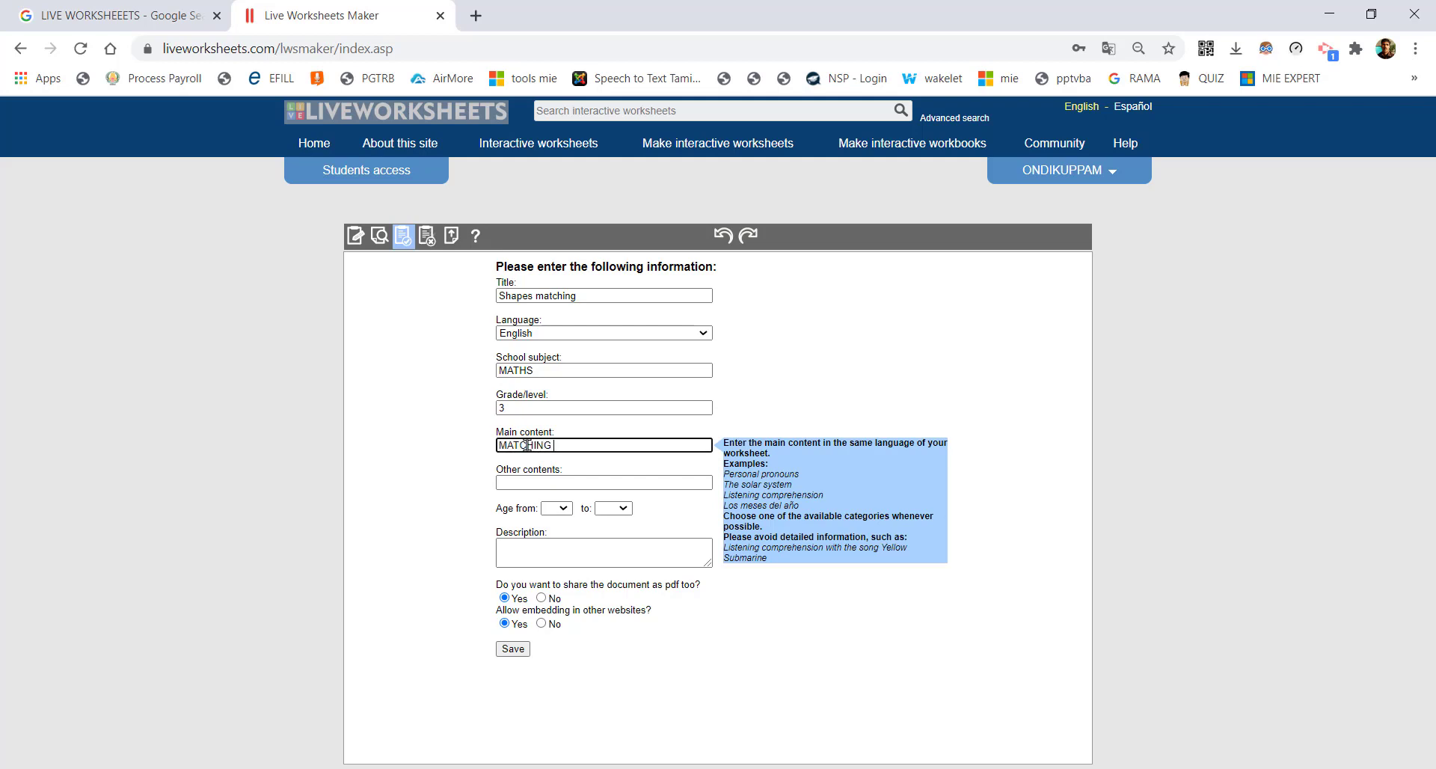
pyautogui.write('THGE SHAPES WITH THE NAMES')
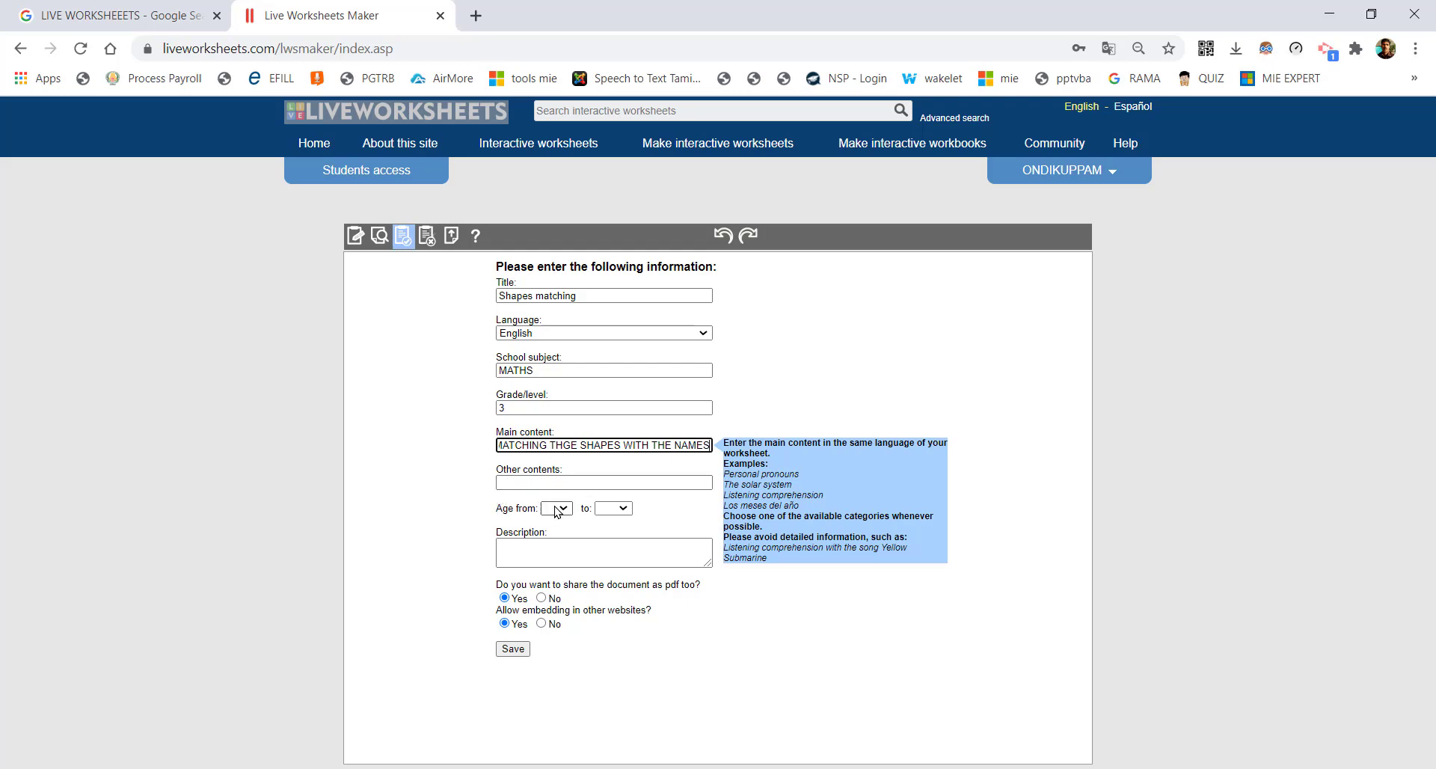
pyautogui.click(554, 509)
pyautogui.click(557, 572)
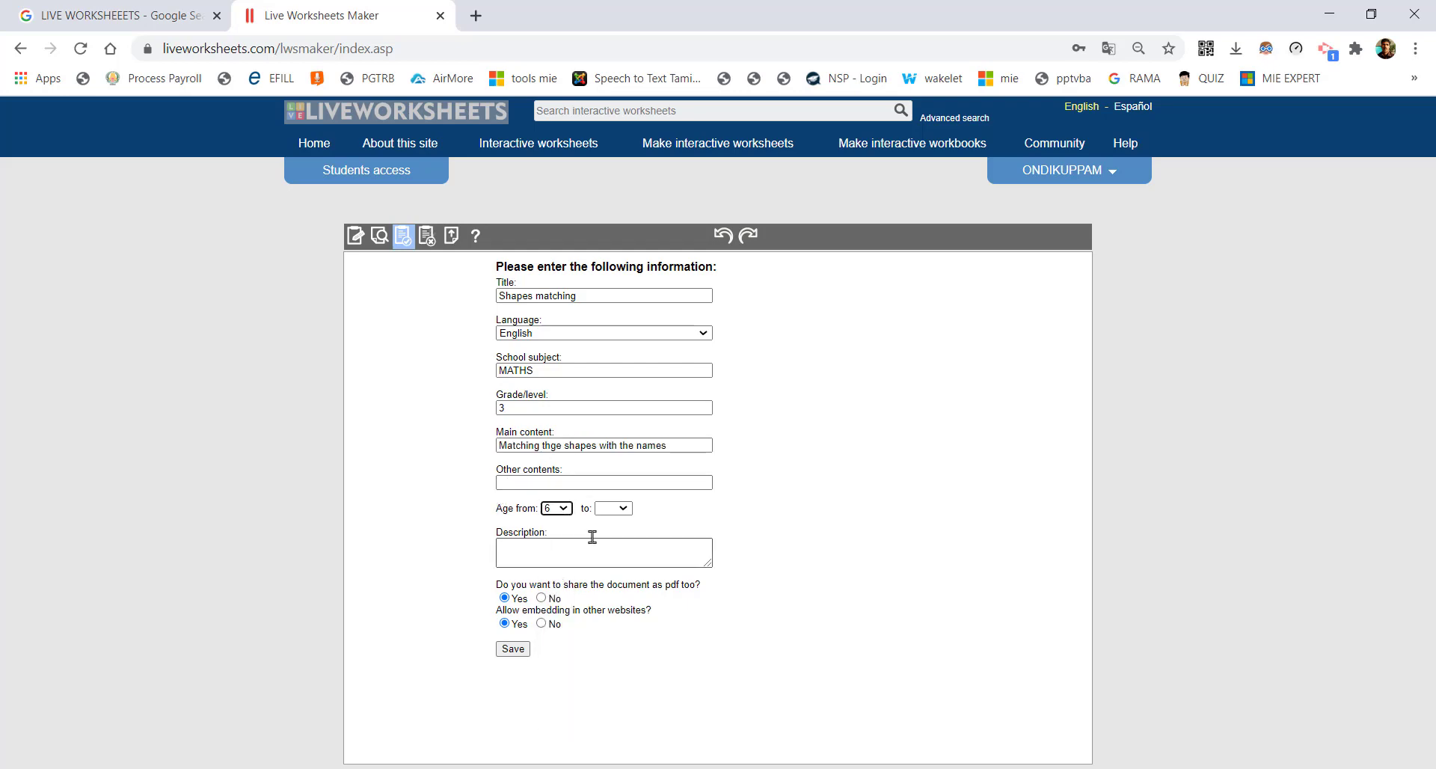
pyautogui.click(608, 510)
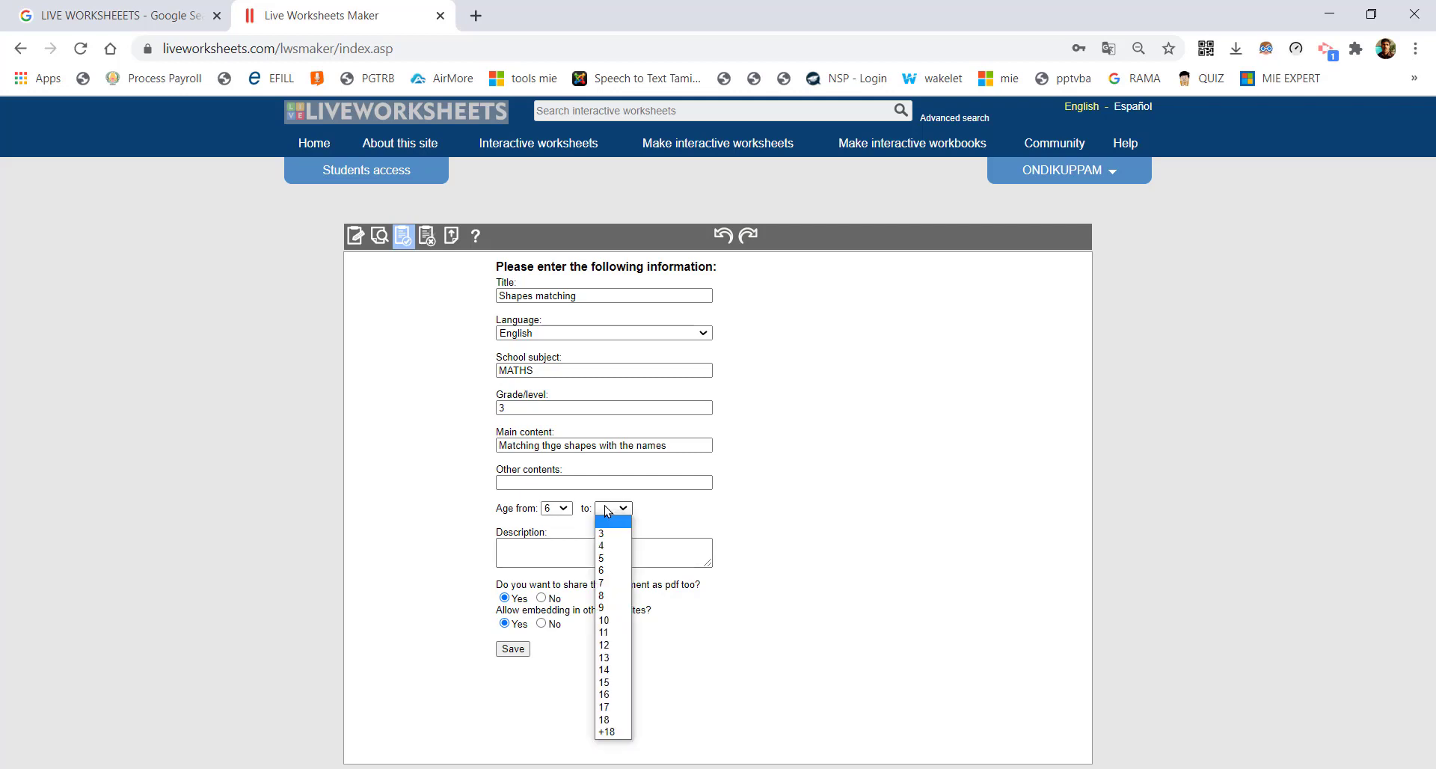
pyautogui.click(606, 585)
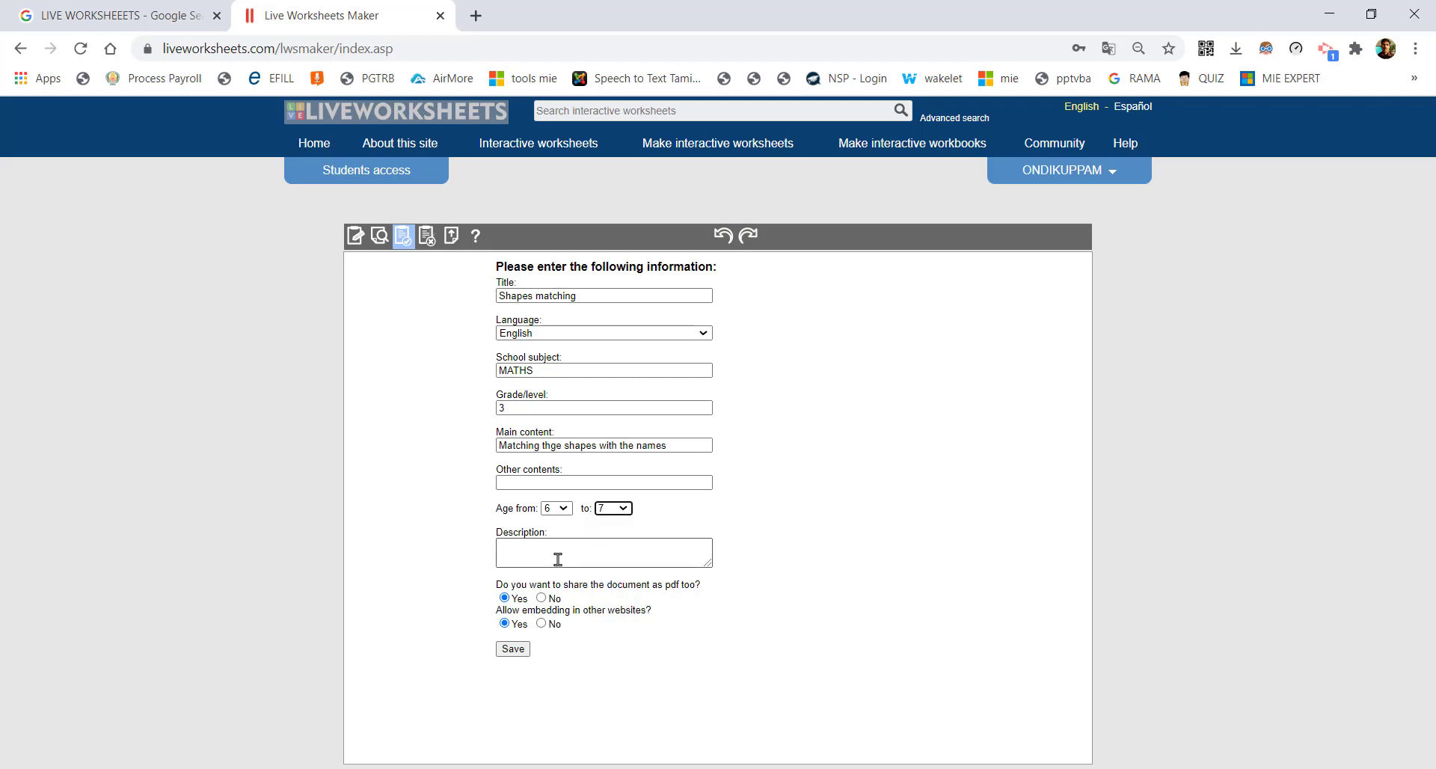
# - Try to save the worksheet details, using "TRY THIS" as the description
pyautogui.click(521, 649)
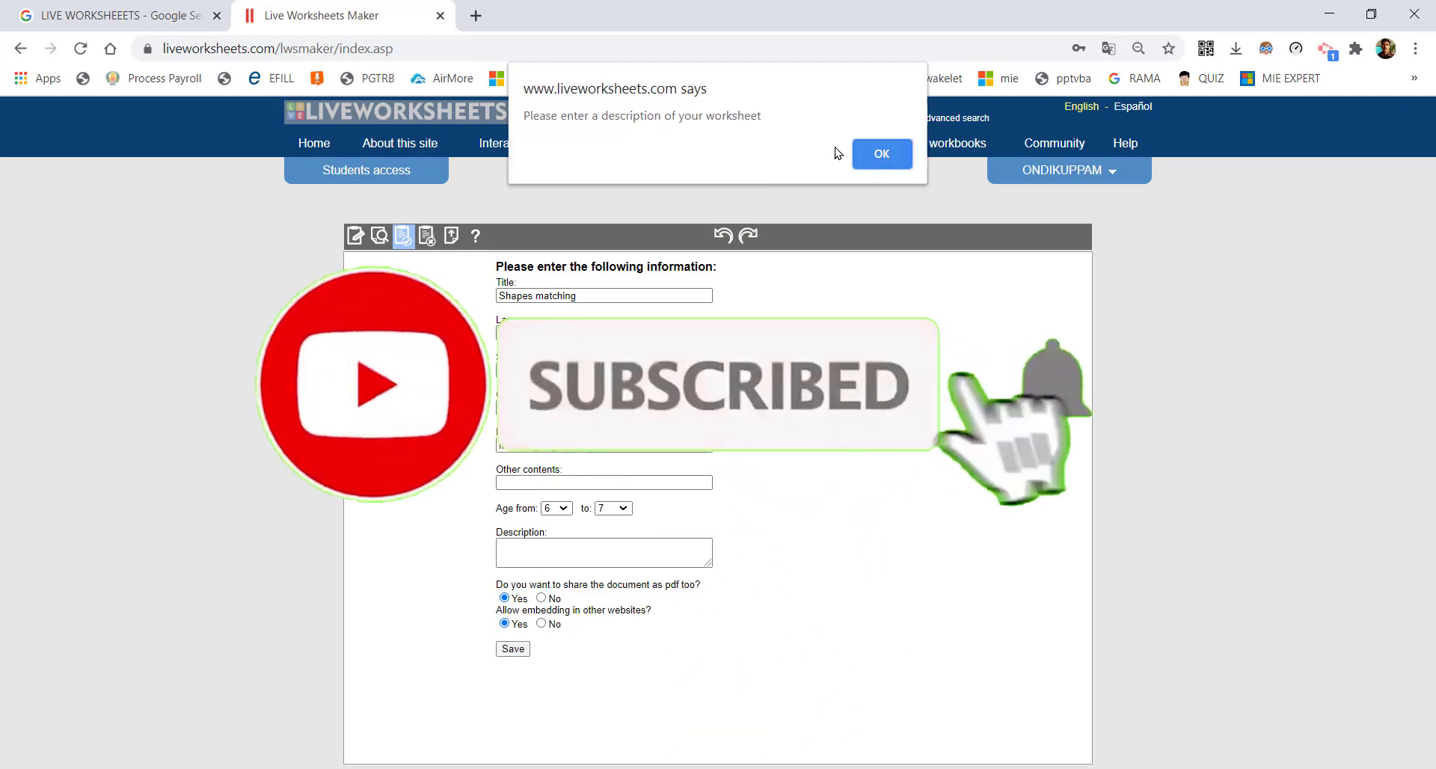
pyautogui.click(880, 152)
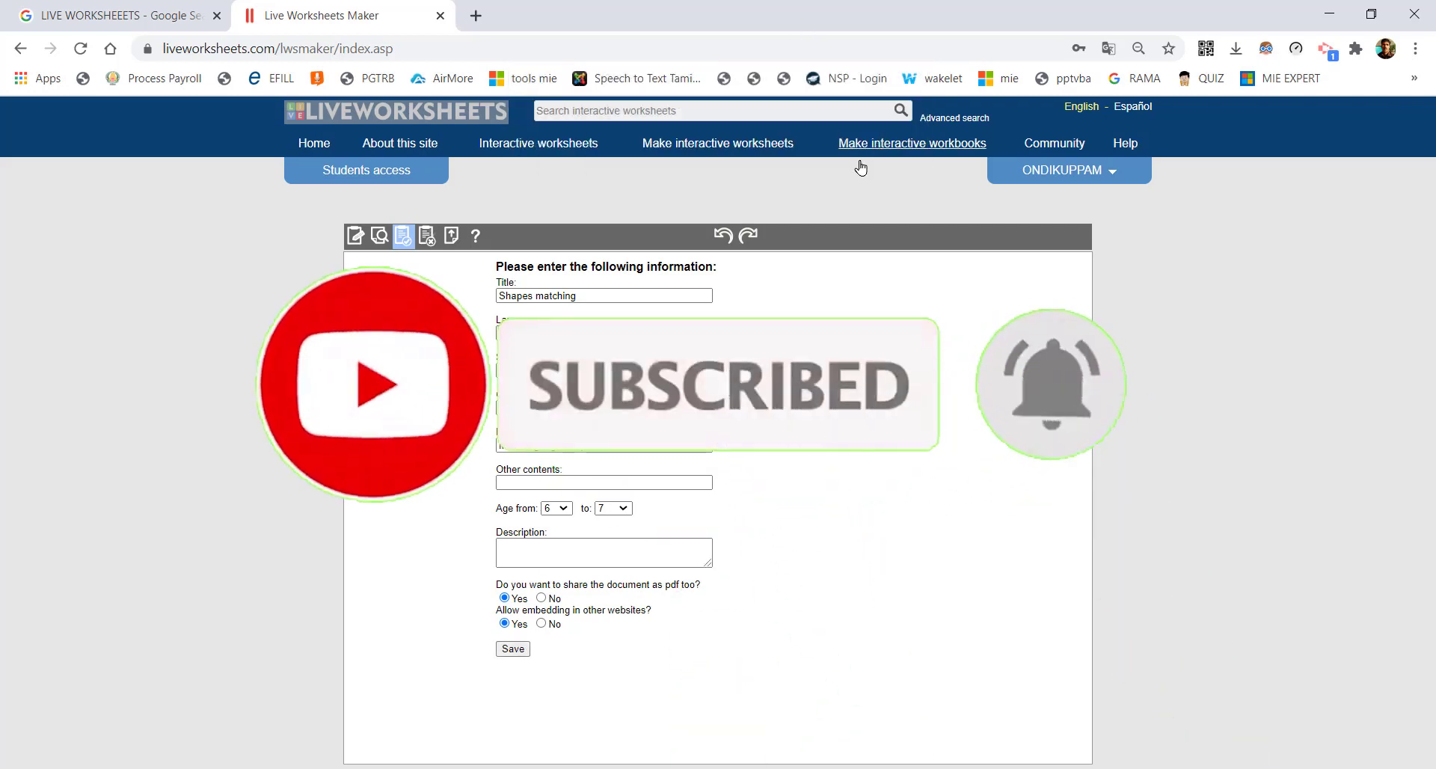
pyautogui.click(546, 548)
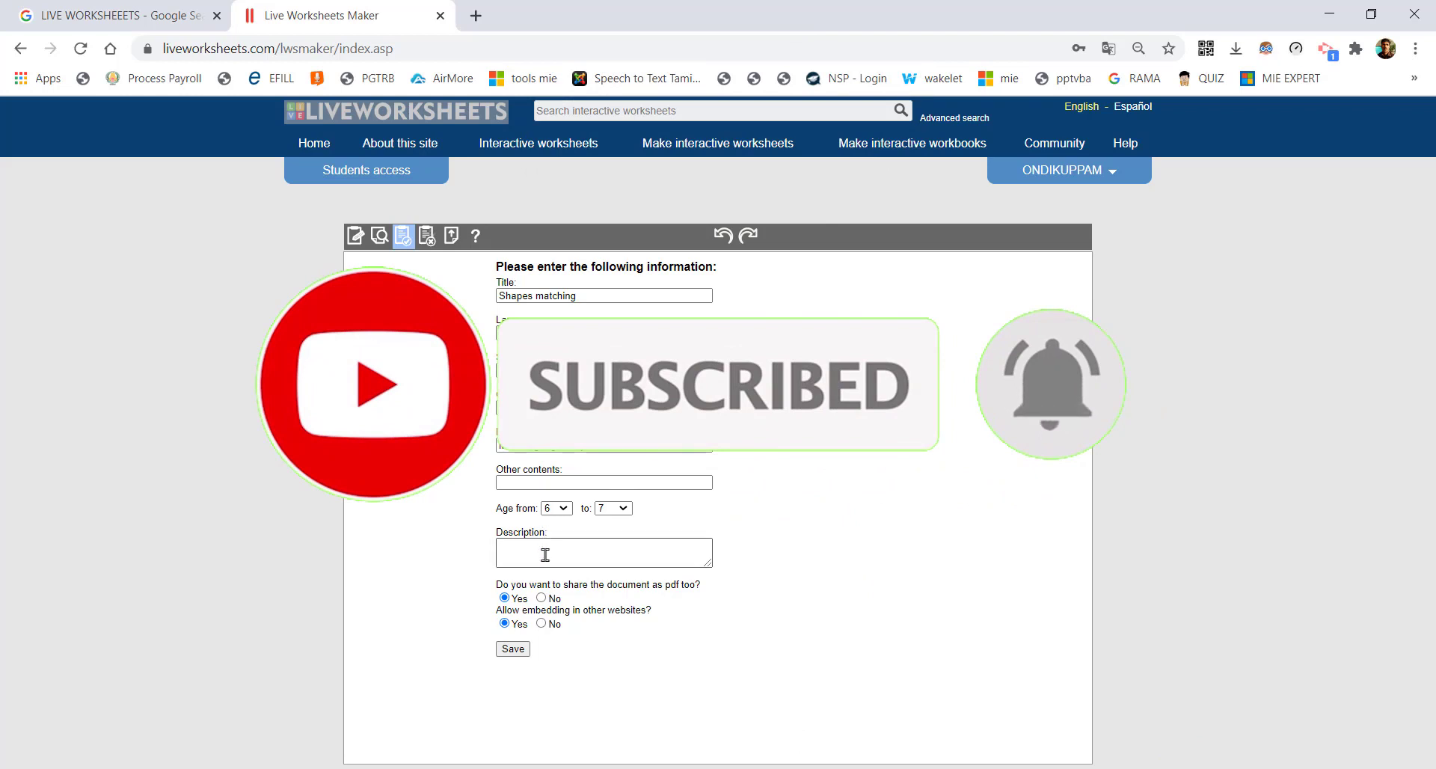
pyautogui.write('TRY')
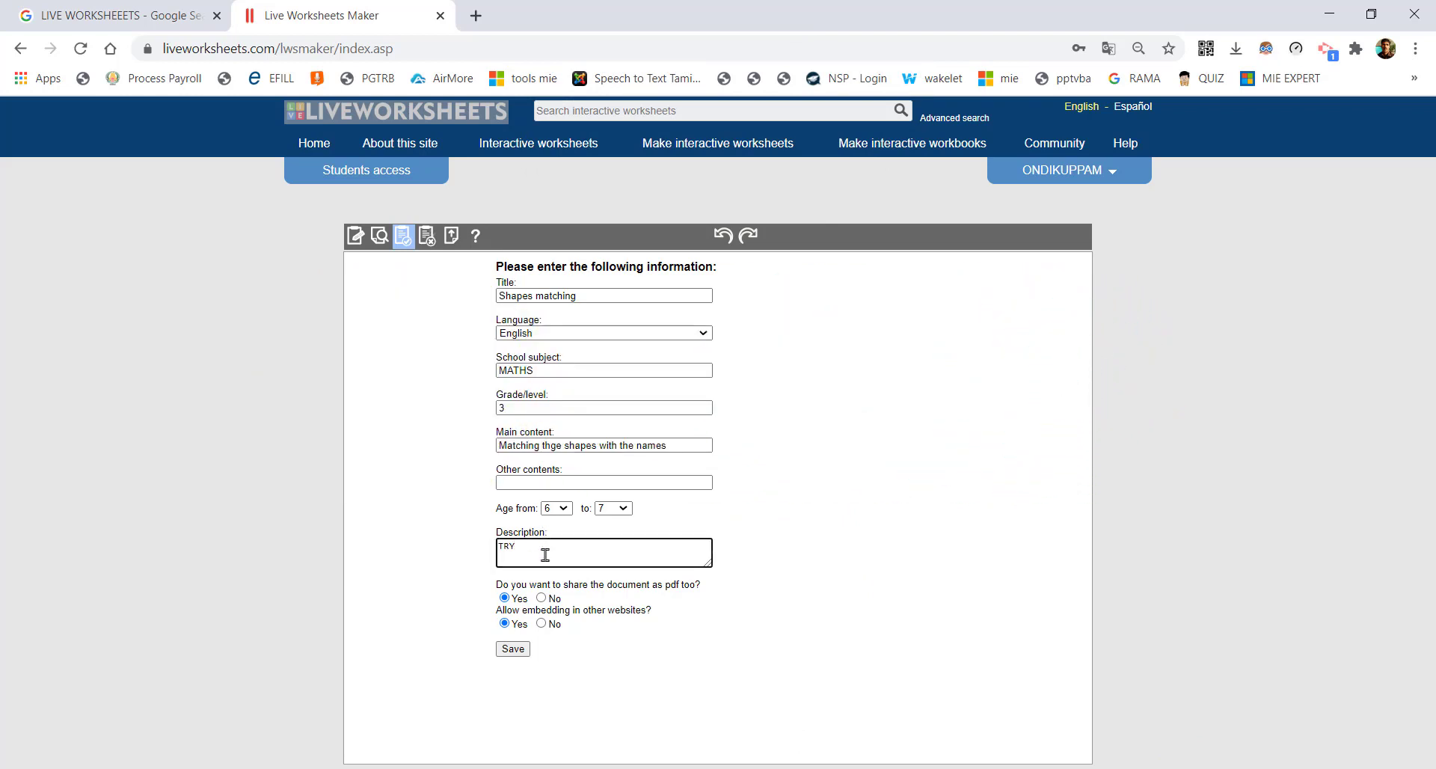
pyautogui.write(' TRIS')
pyautogui.click(512, 650)
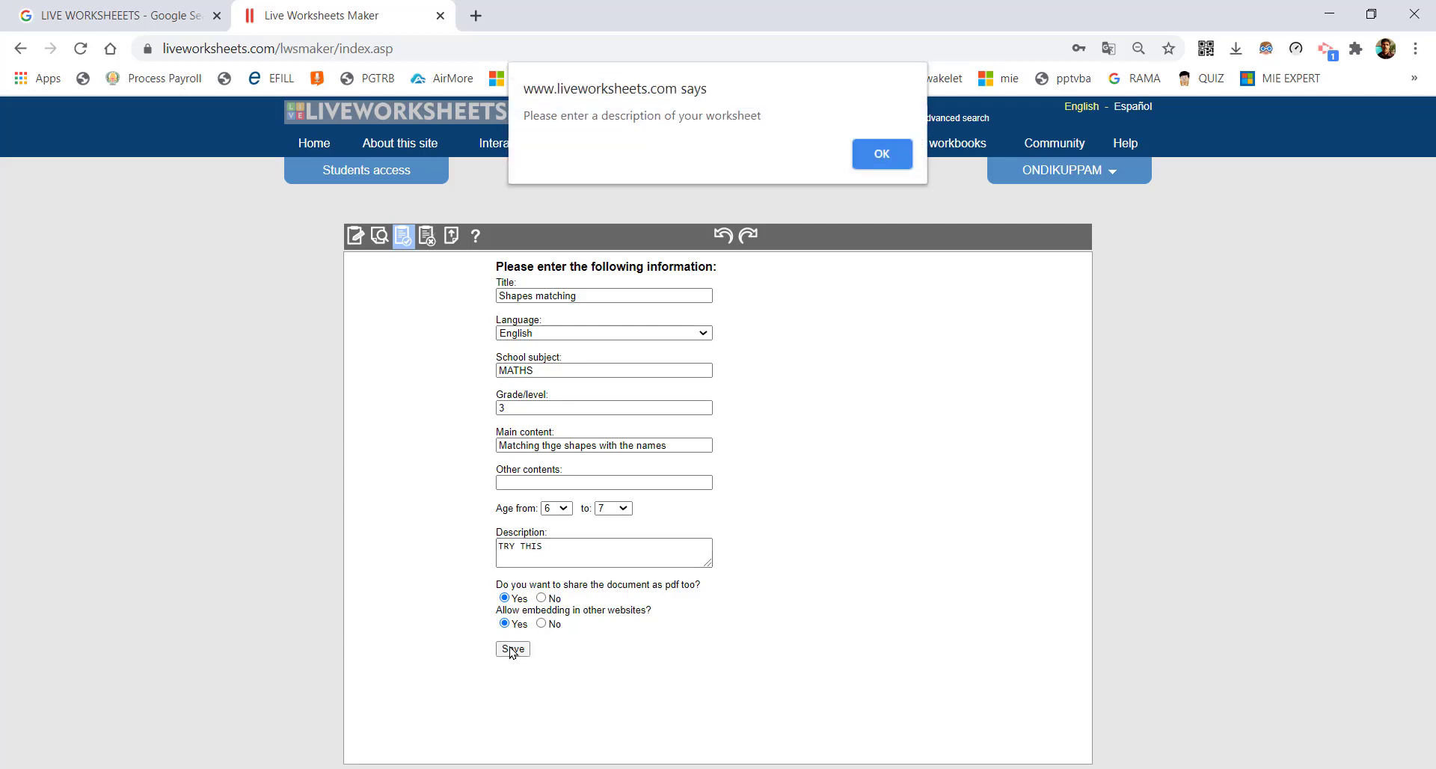
pyautogui.click(881, 154)
# - Replace the description with "use this worksheett to learn about shapes" and save the worksheet details
pyautogui.click(596, 546)
pyautogui.hotkey('ctrl', 'a')
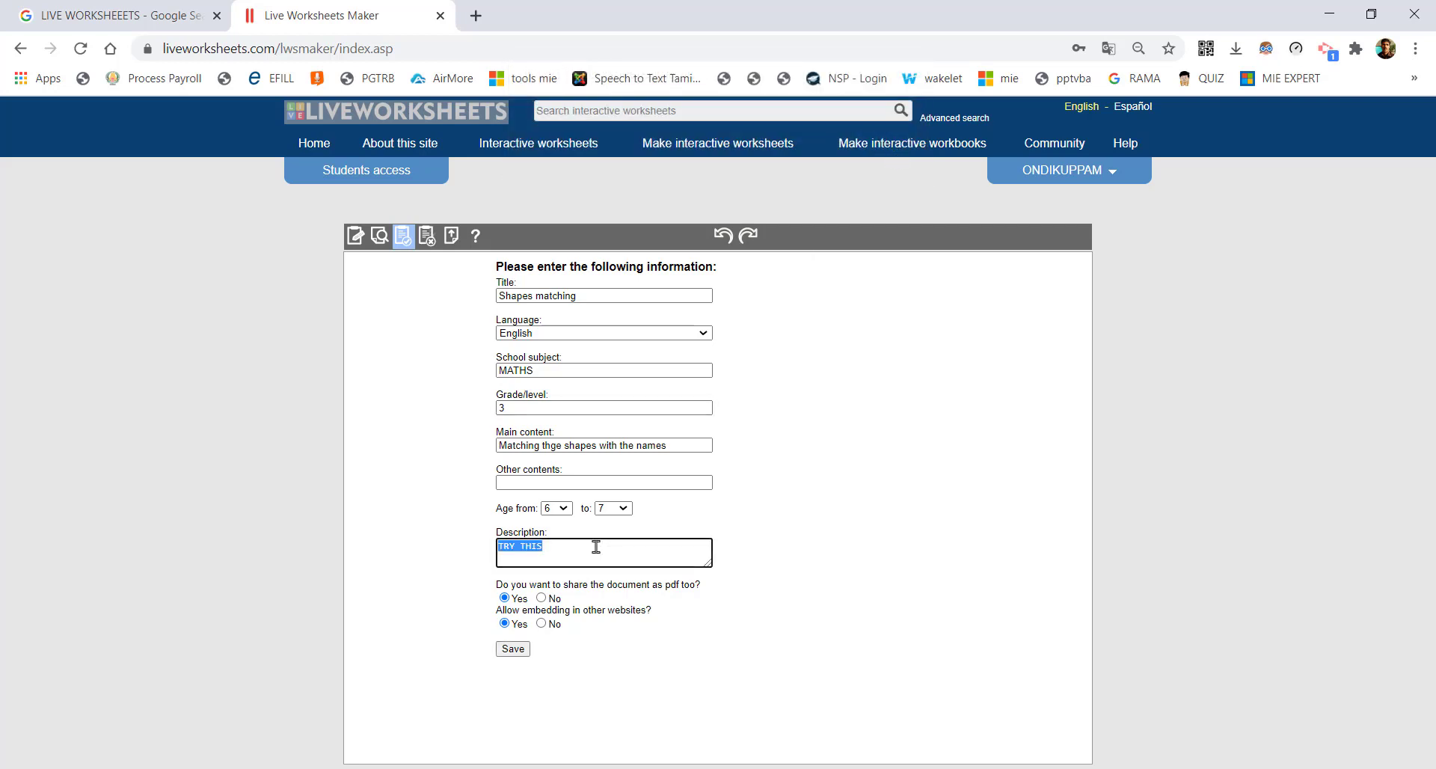
pyautogui.write('use this worksheett tolearn about')
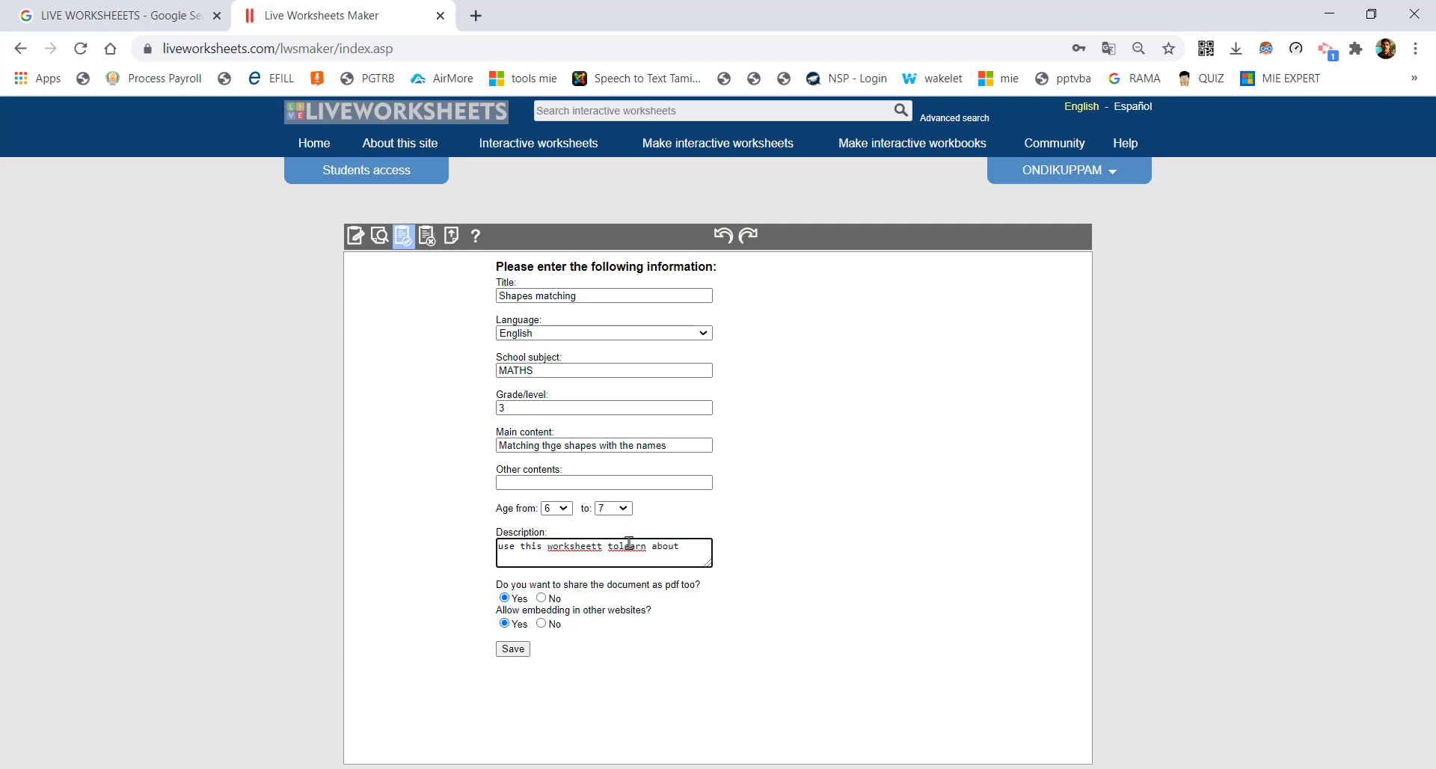
pyautogui.click(618, 545)
pyautogui.click(693, 540)
pyautogui.write('shapes')
pyautogui.click(514, 648)
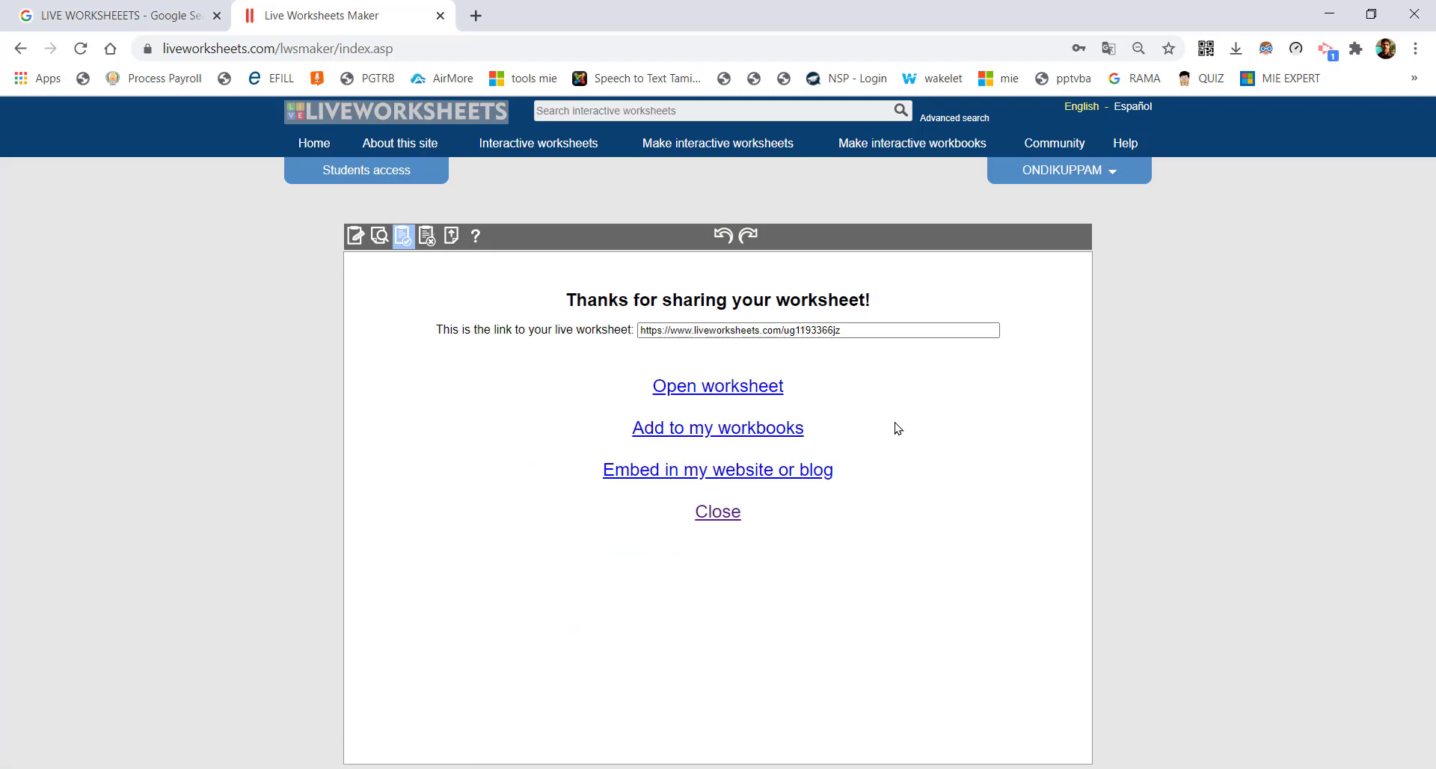
# - Copy the live worksheet's link, open it in a new browser tab and look through the published page
pyautogui.click(903, 331)
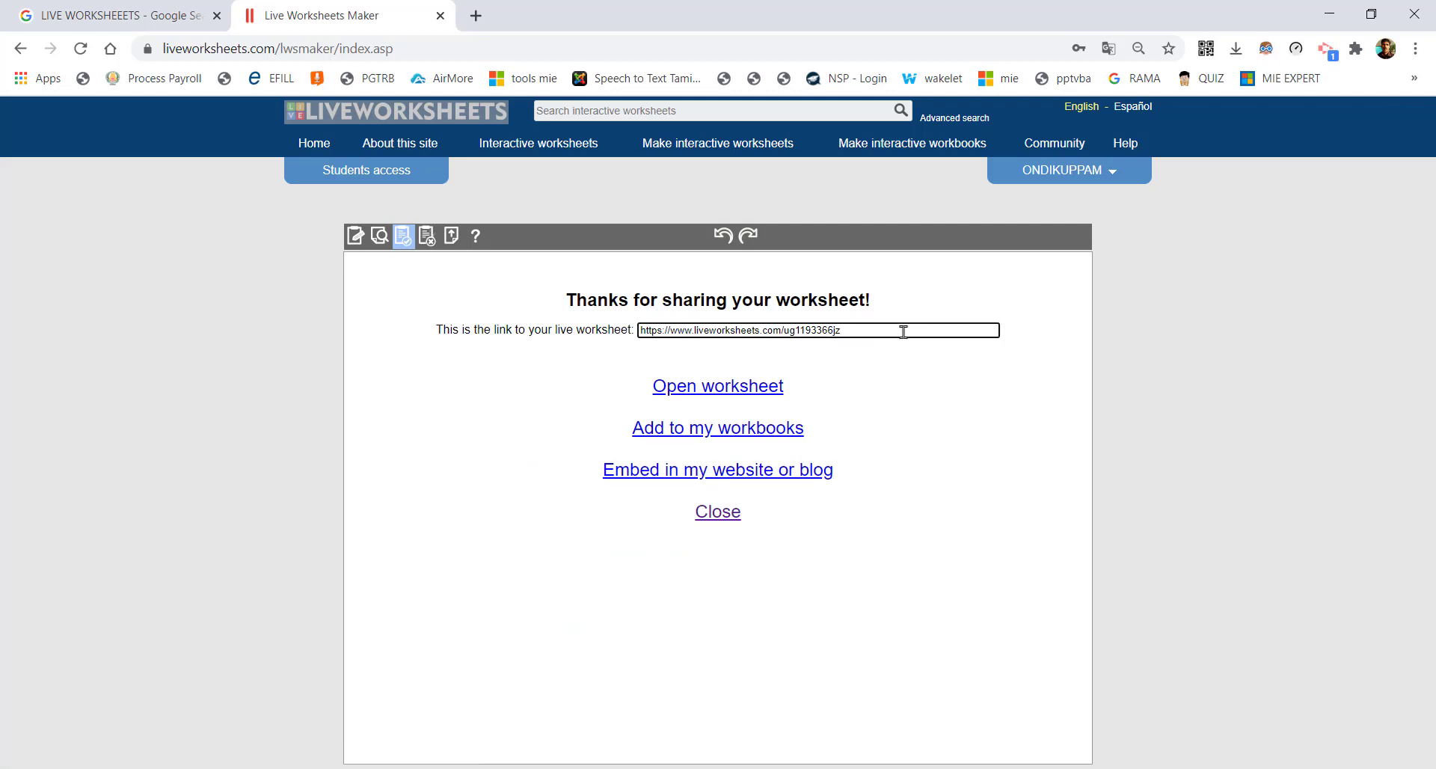
pyautogui.hotkey('ctrl', 'a')
pyautogui.hotkey('ctrl', 'c')
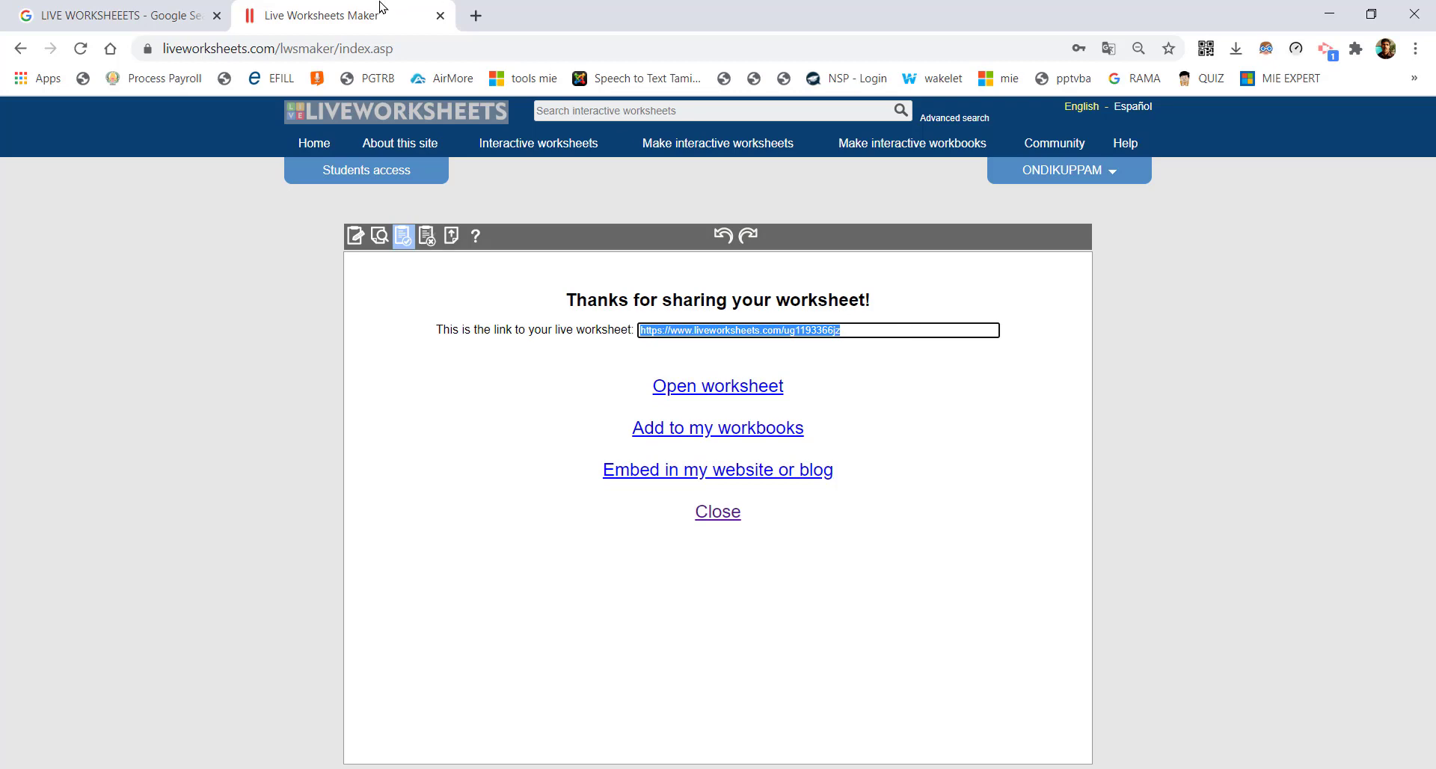
pyautogui.click(475, 16)
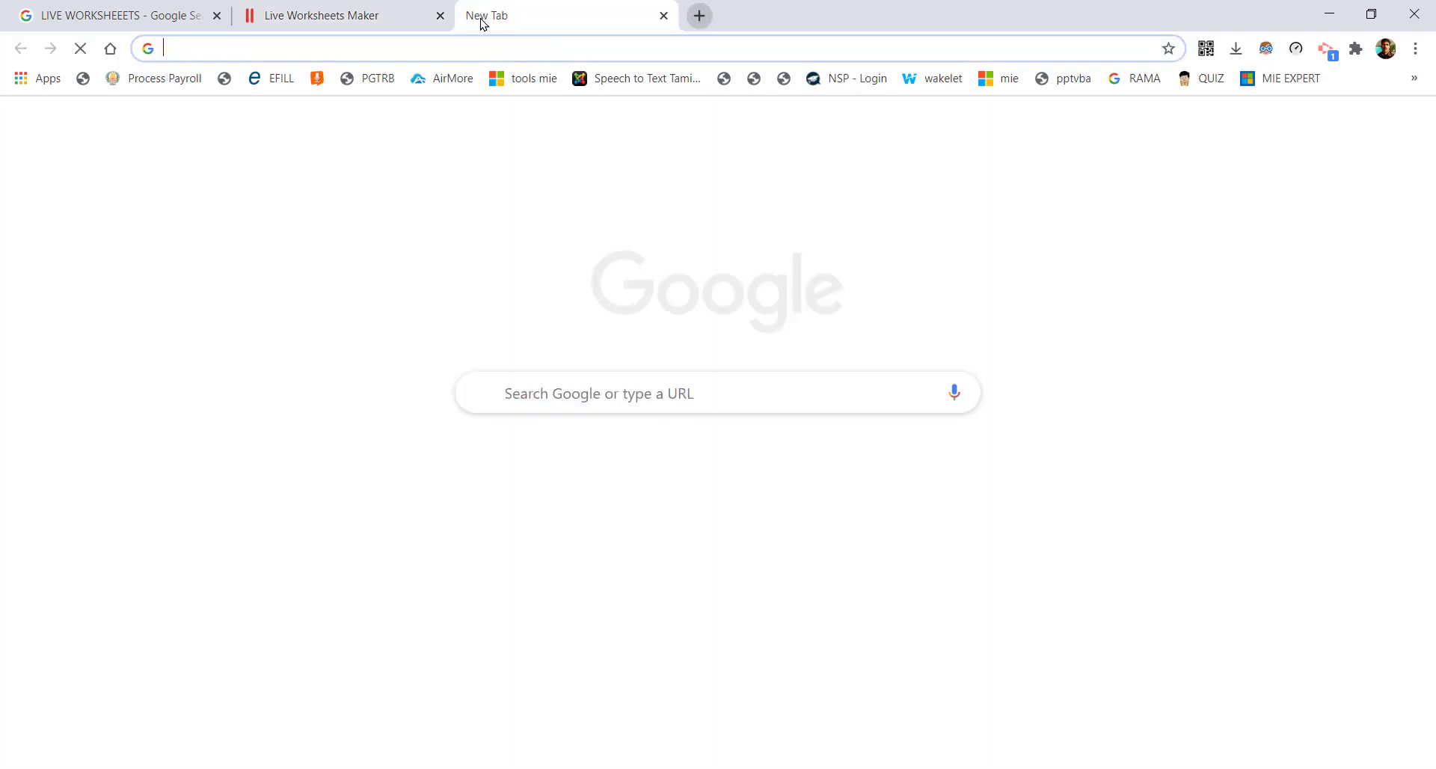
pyautogui.write('join:')
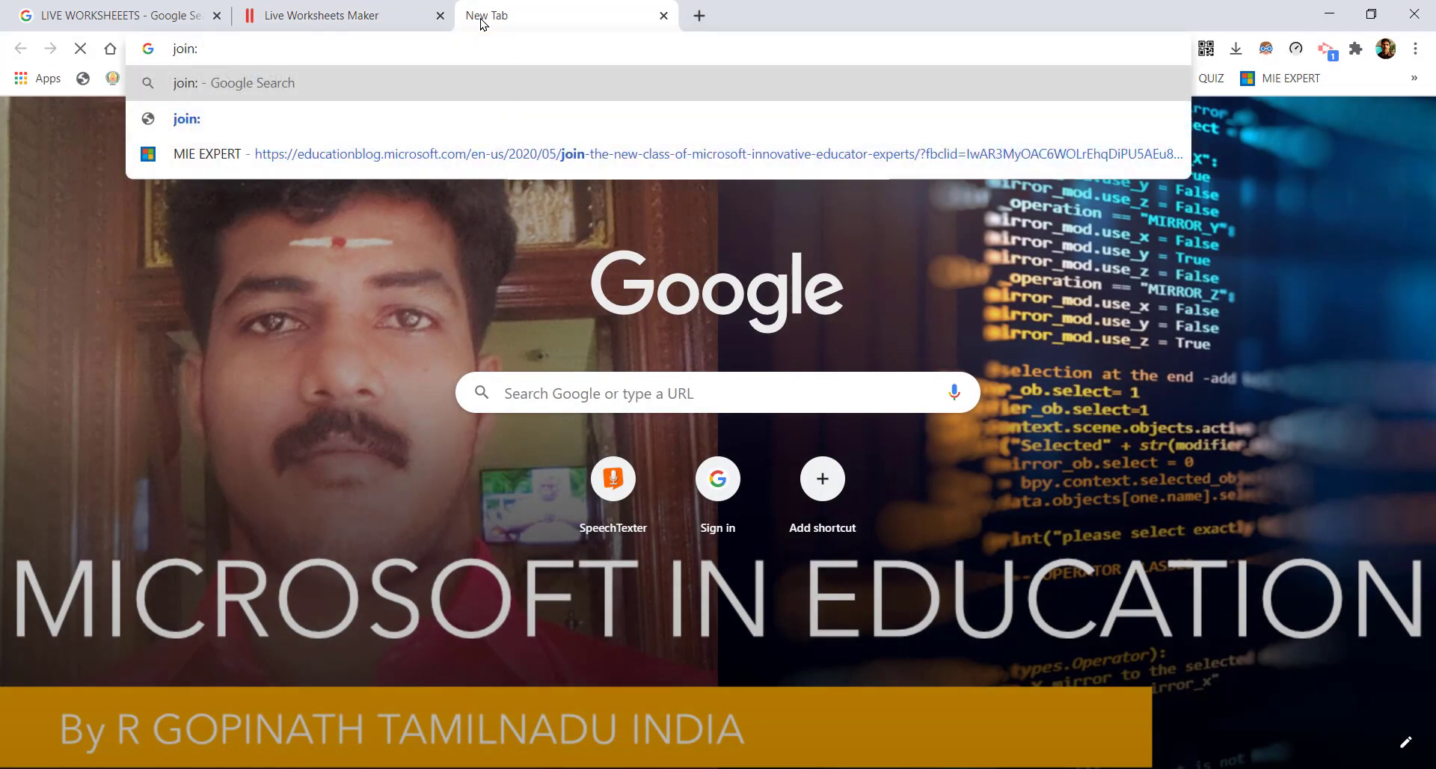
pyautogui.click(285, 12)
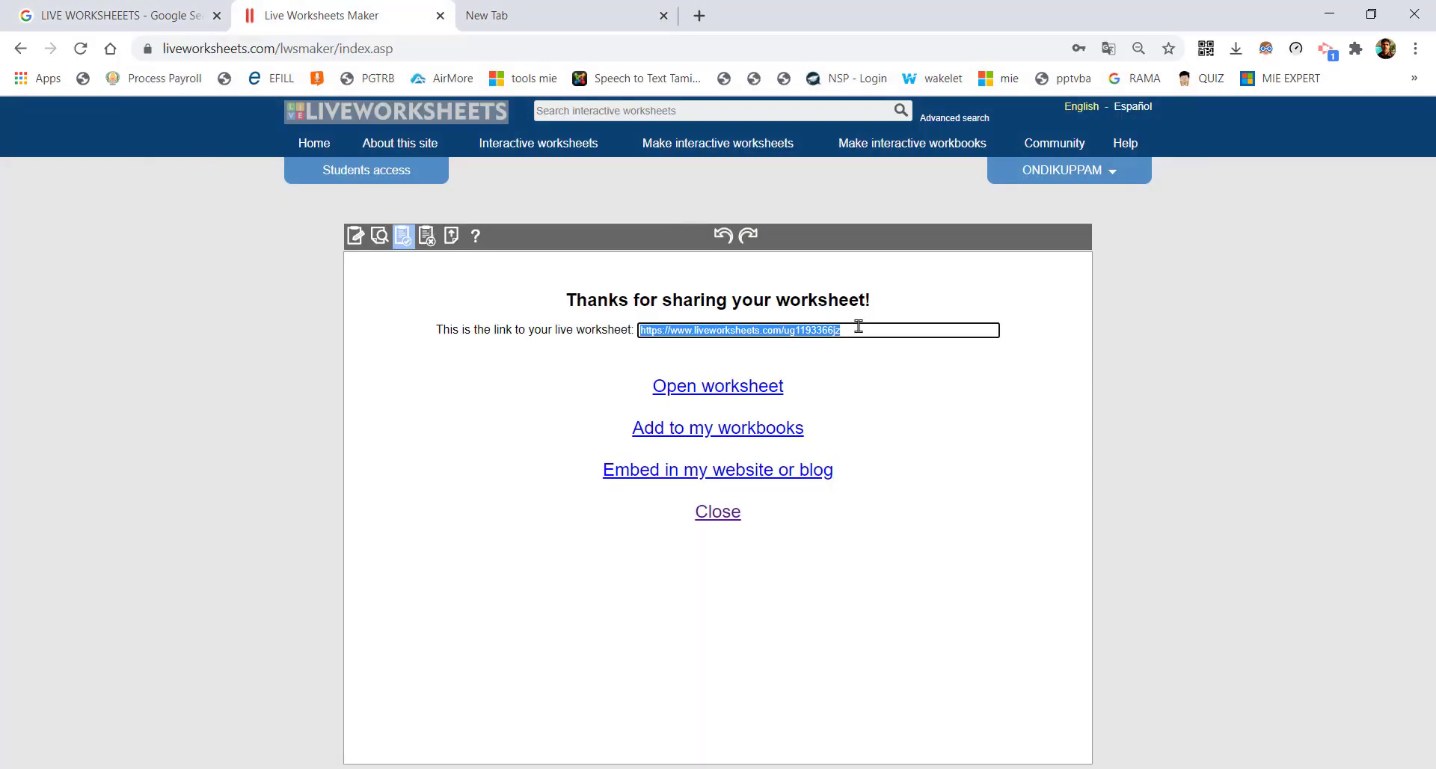
pyautogui.click(543, 9)
pyautogui.hotkey('ctrl', 'a')
pyautogui.hotkey('ctrl', 'v')
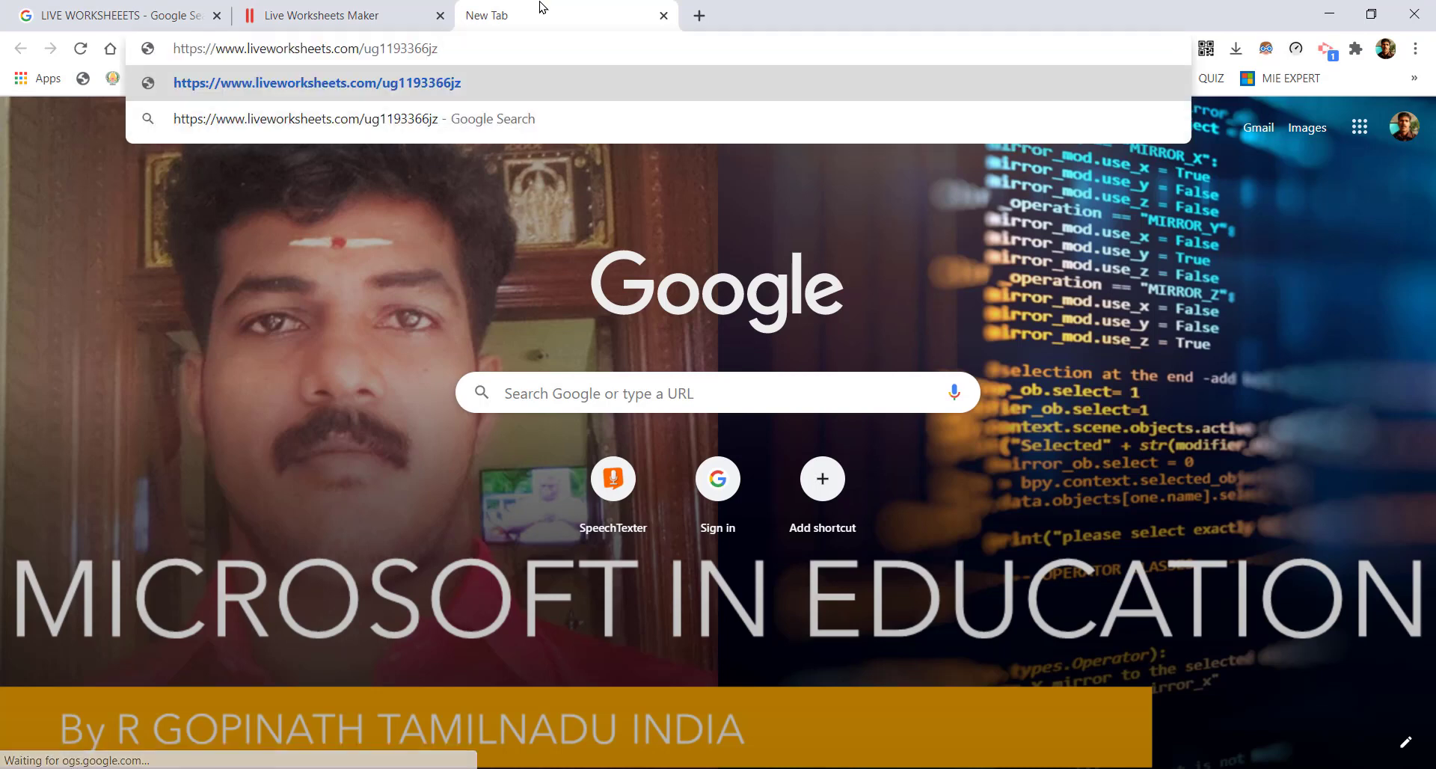
pyautogui.press('Return')
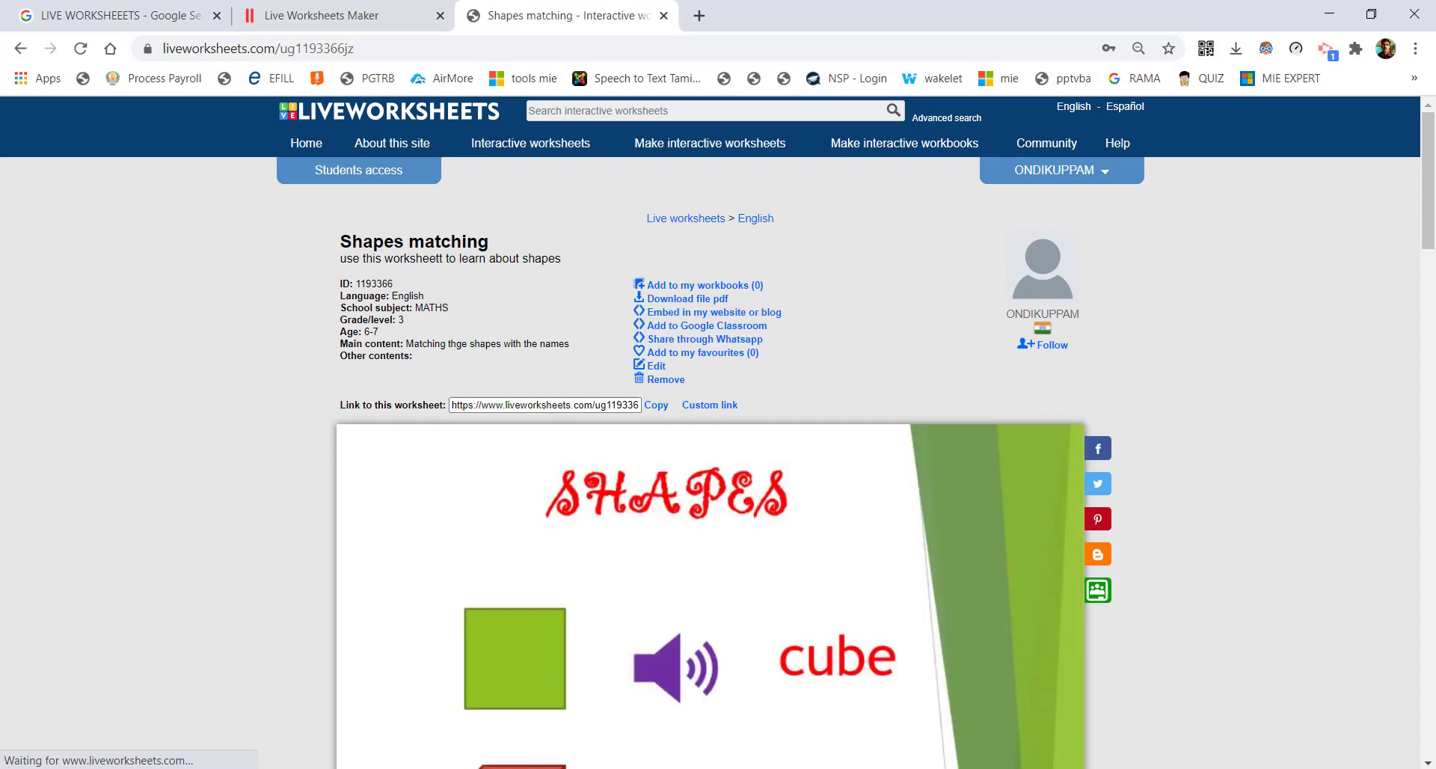
pyautogui.moveTo(1431, 197); pyautogui.dragTo(1431, 319)
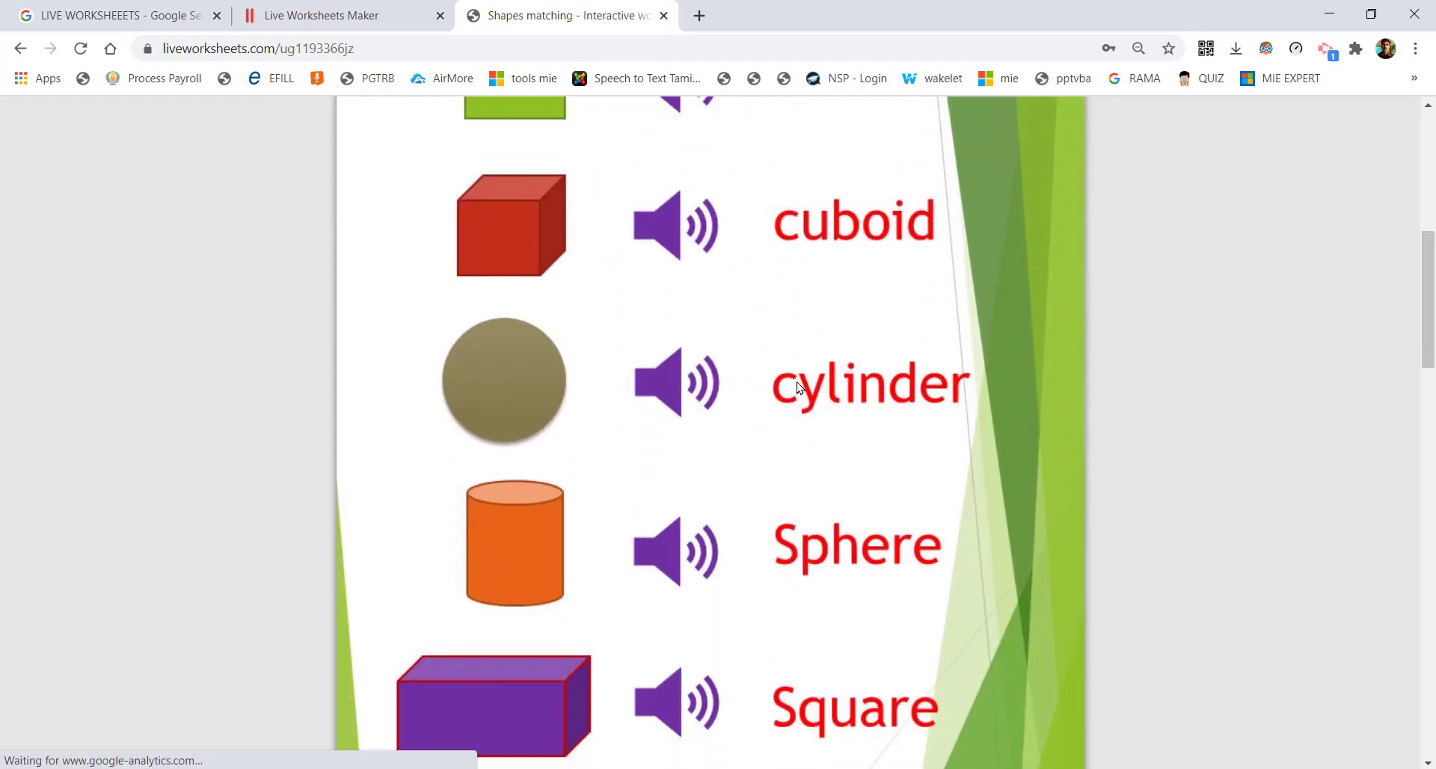
pyautogui.moveTo(1431, 282); pyautogui.dragTo(1432, 190)
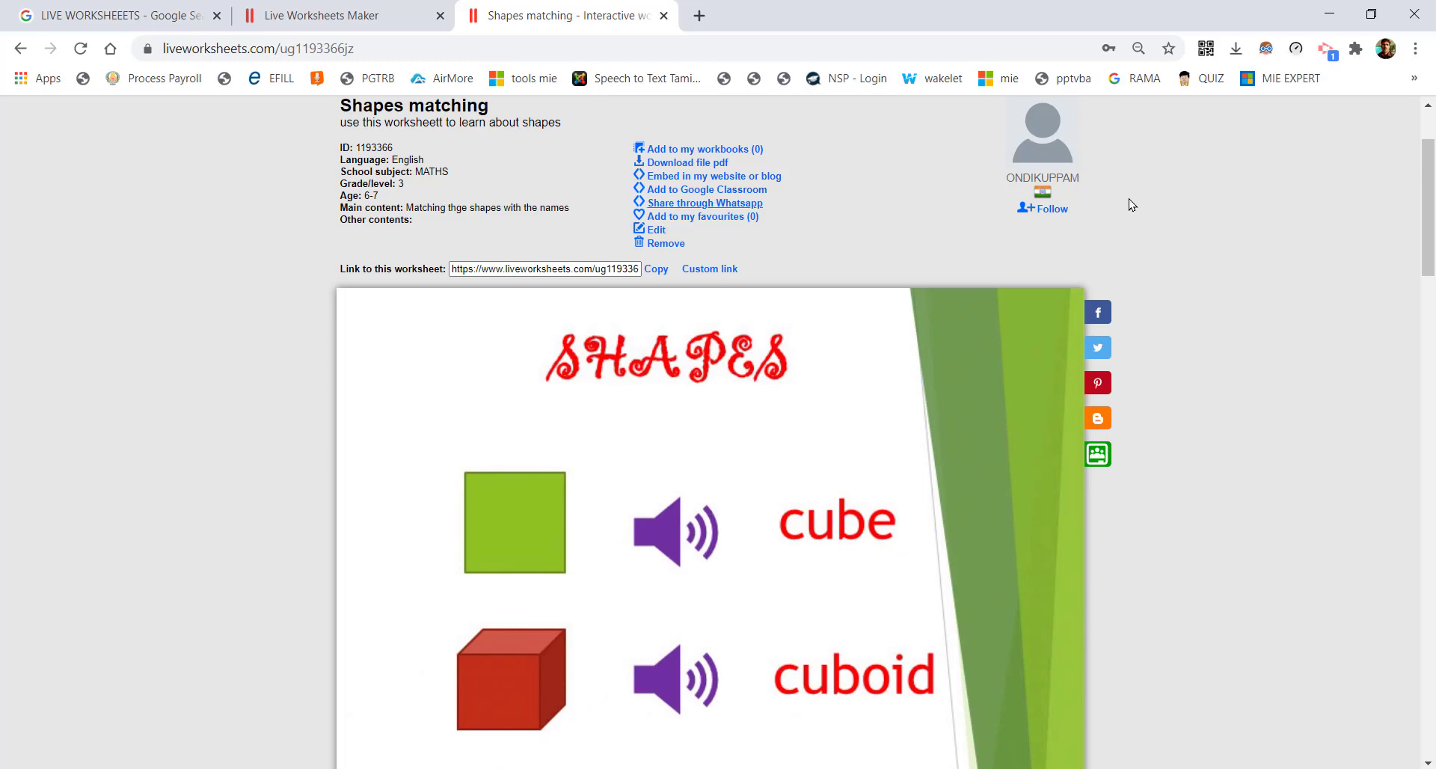
# - Return to the worksheet maker, open the page for embedding in a website or blog, and copy the full HTML code
pyautogui.click(339, 6)
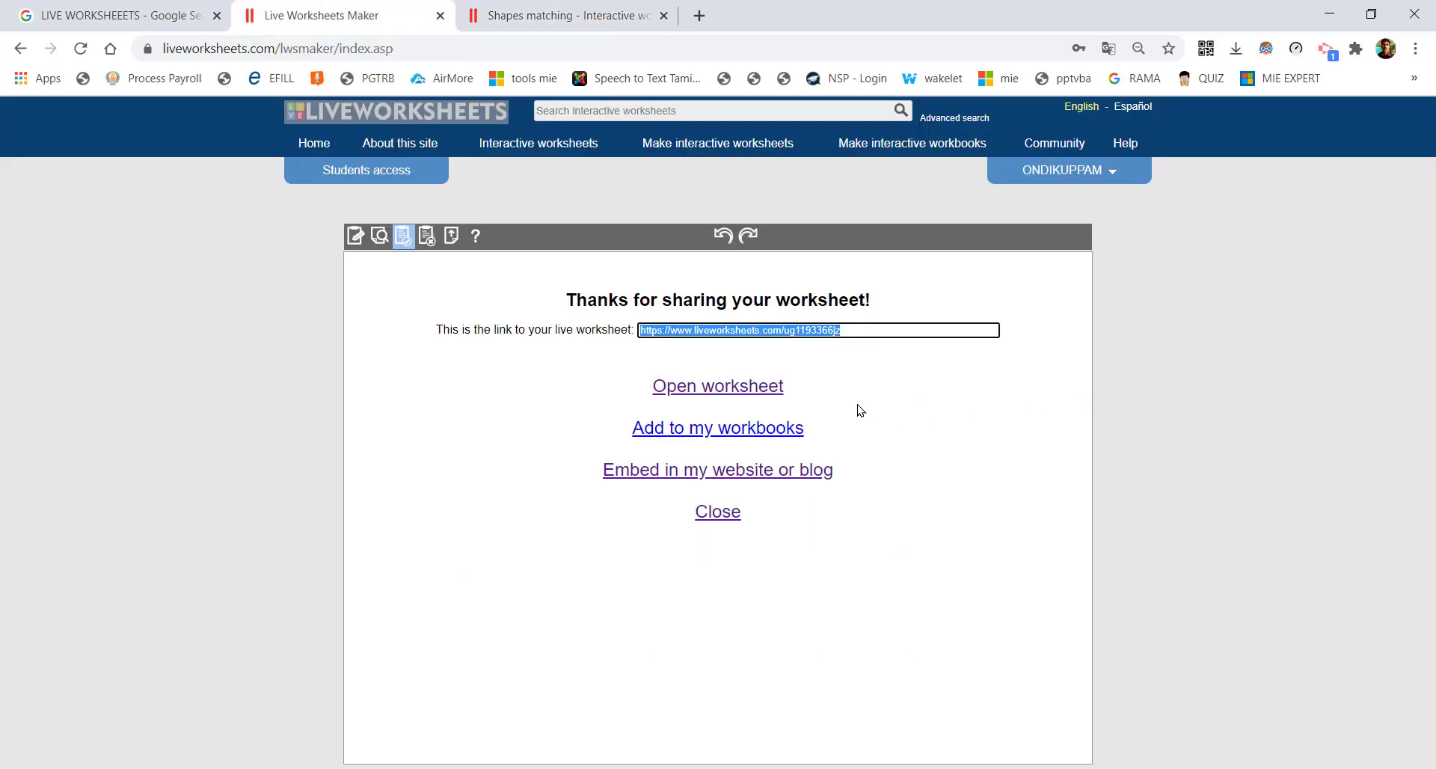
pyautogui.click(862, 326)
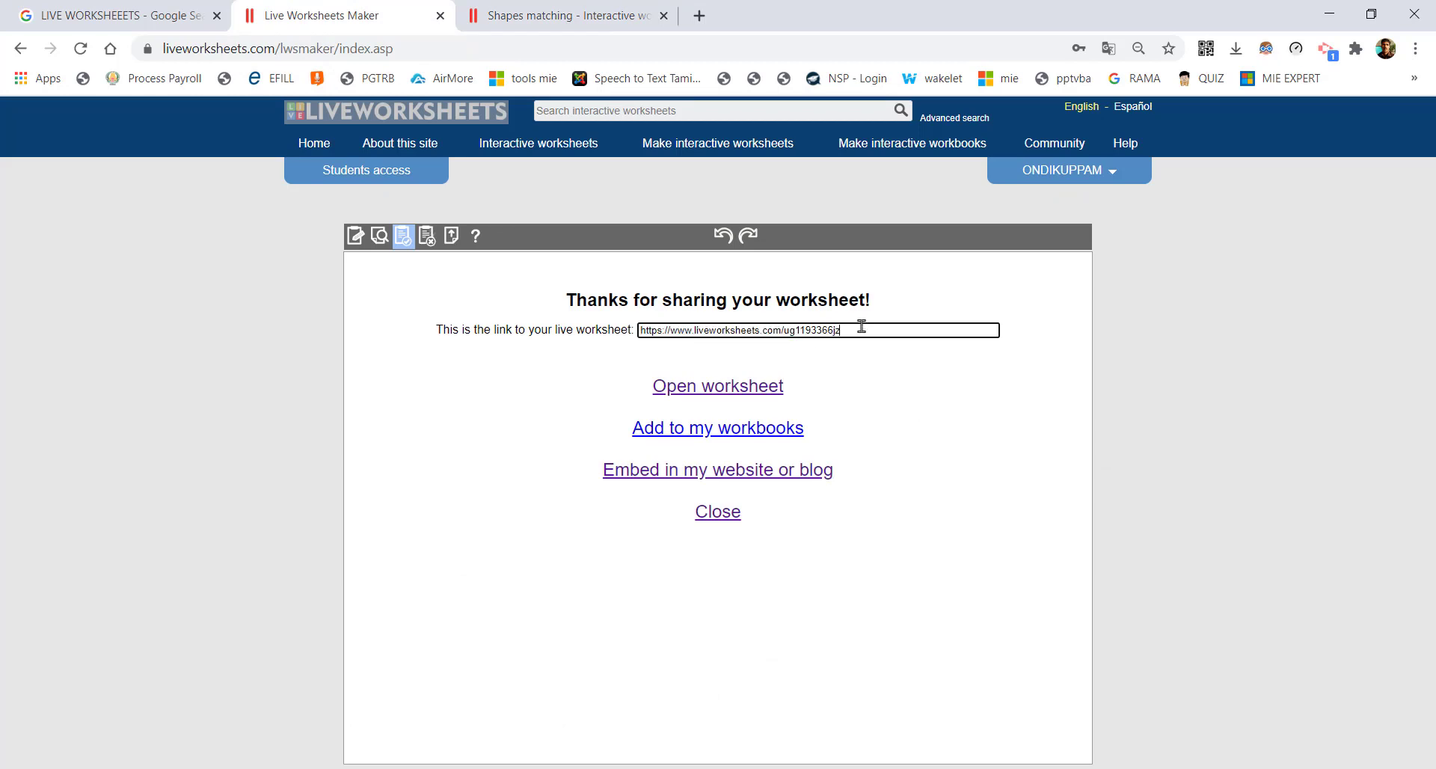
pyautogui.click(645, 473)
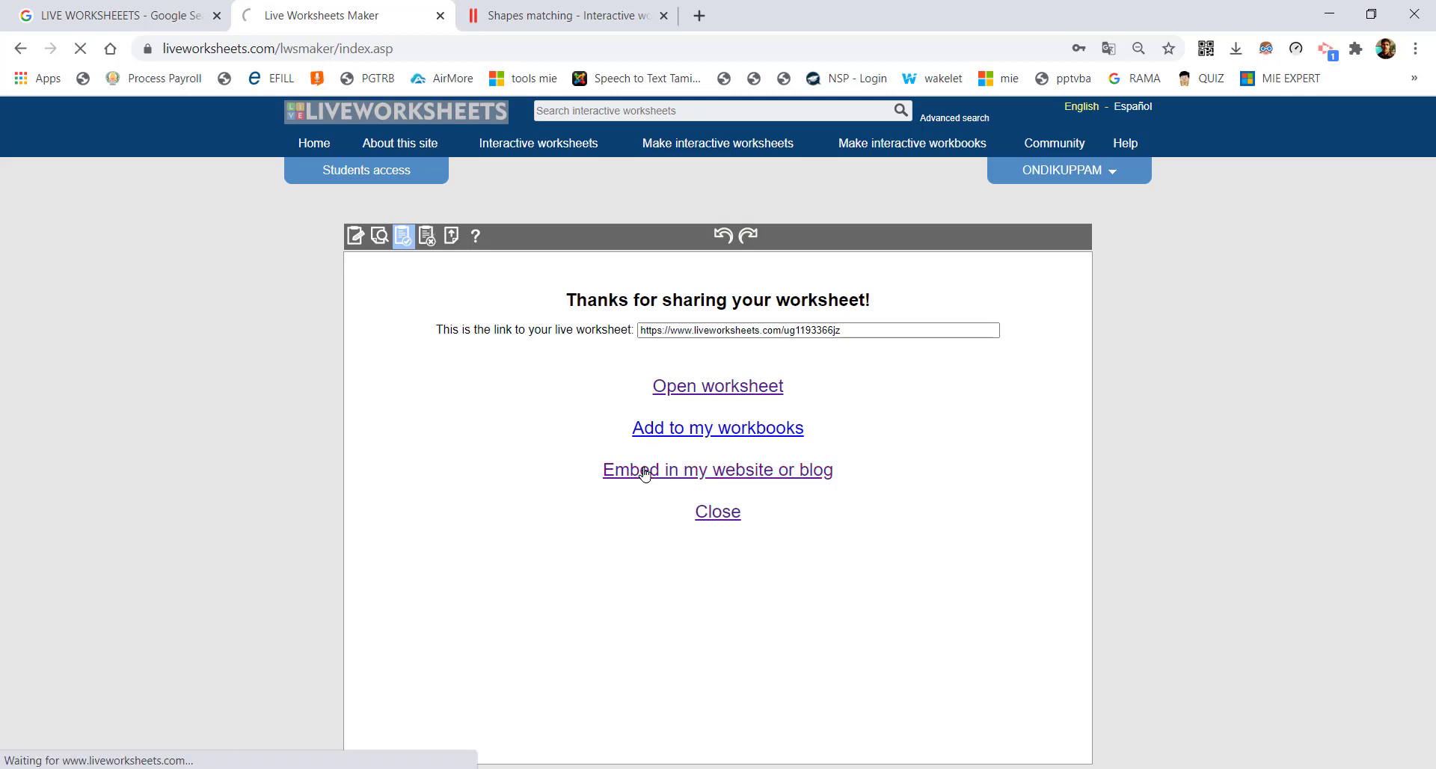
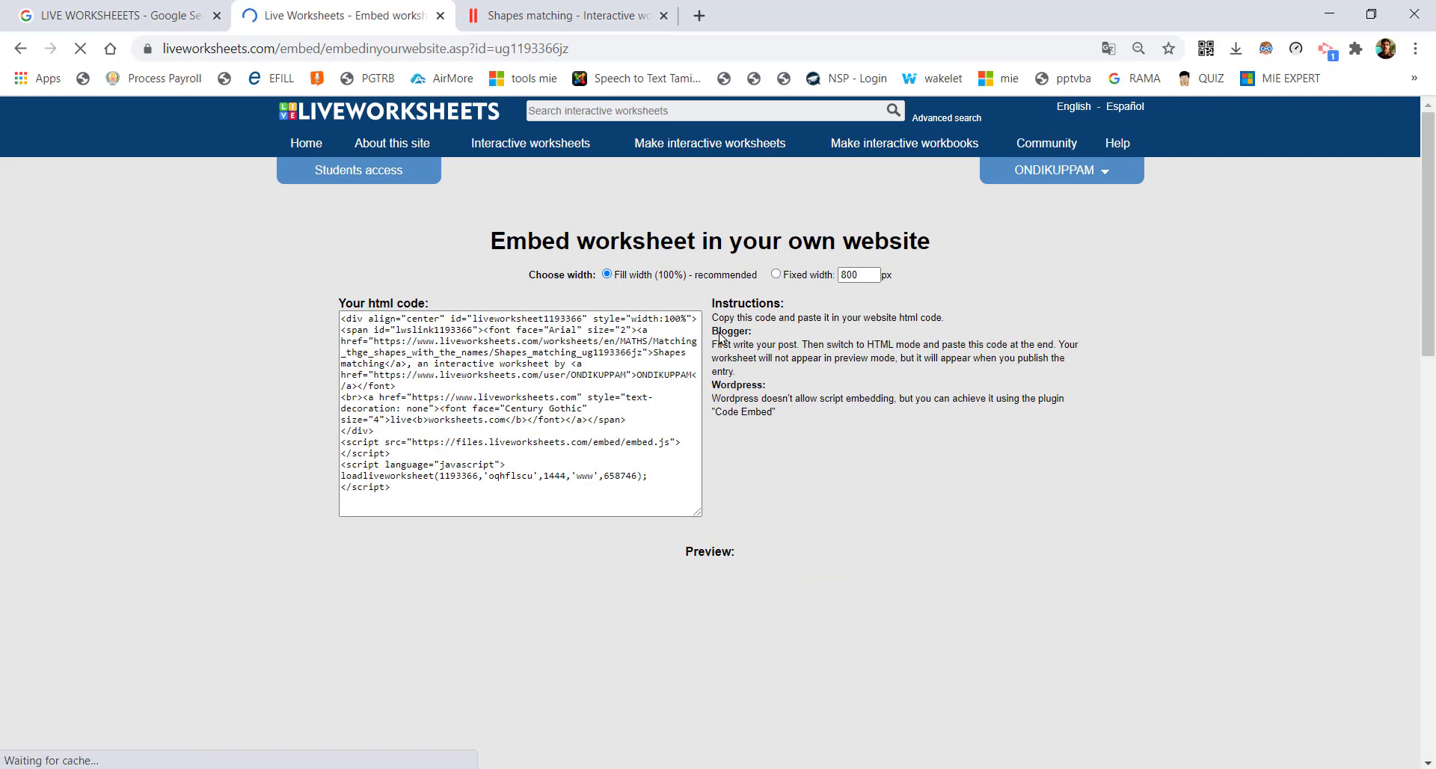
pyautogui.click(506, 502)
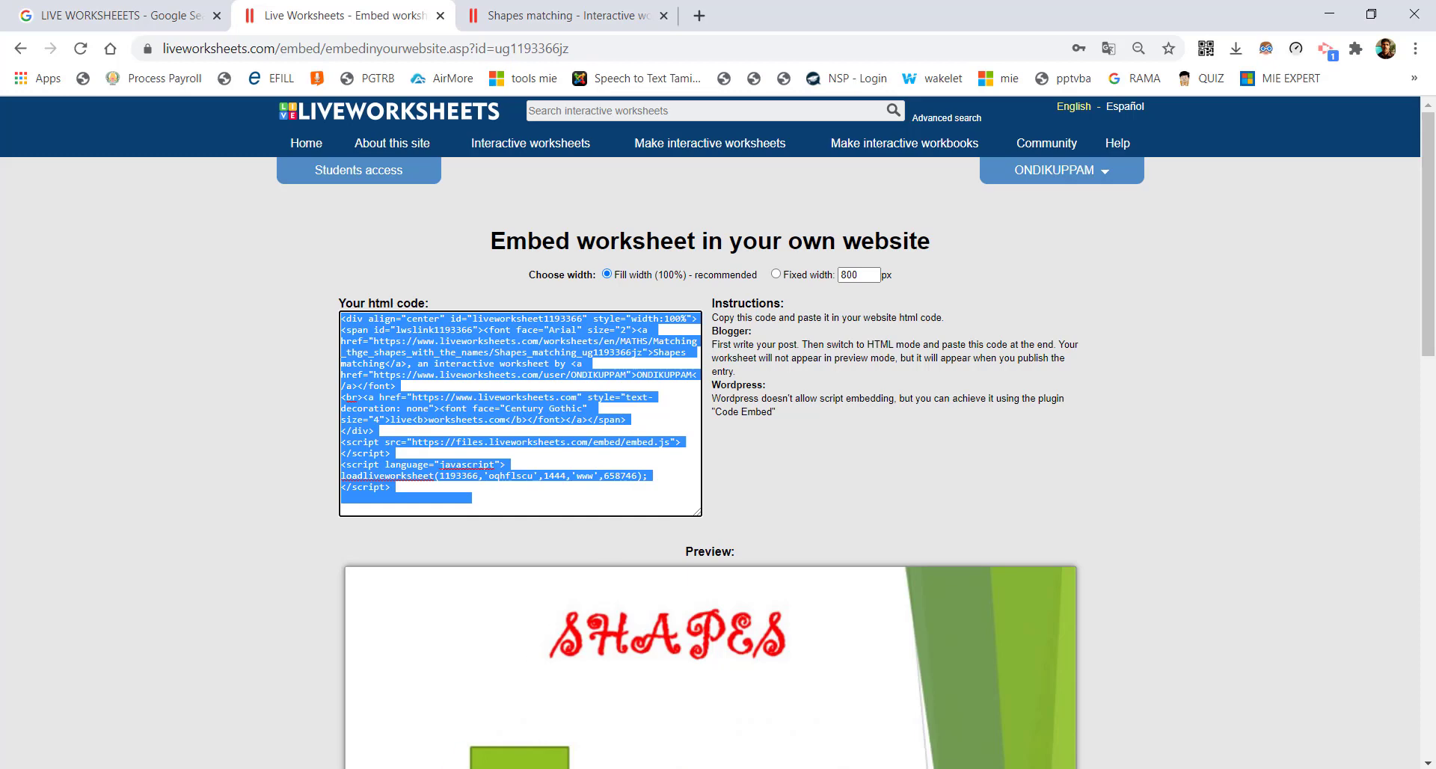
# - Open Notepad and paste the worksheet's embed code into the empty document
pyautogui.press('super+s')
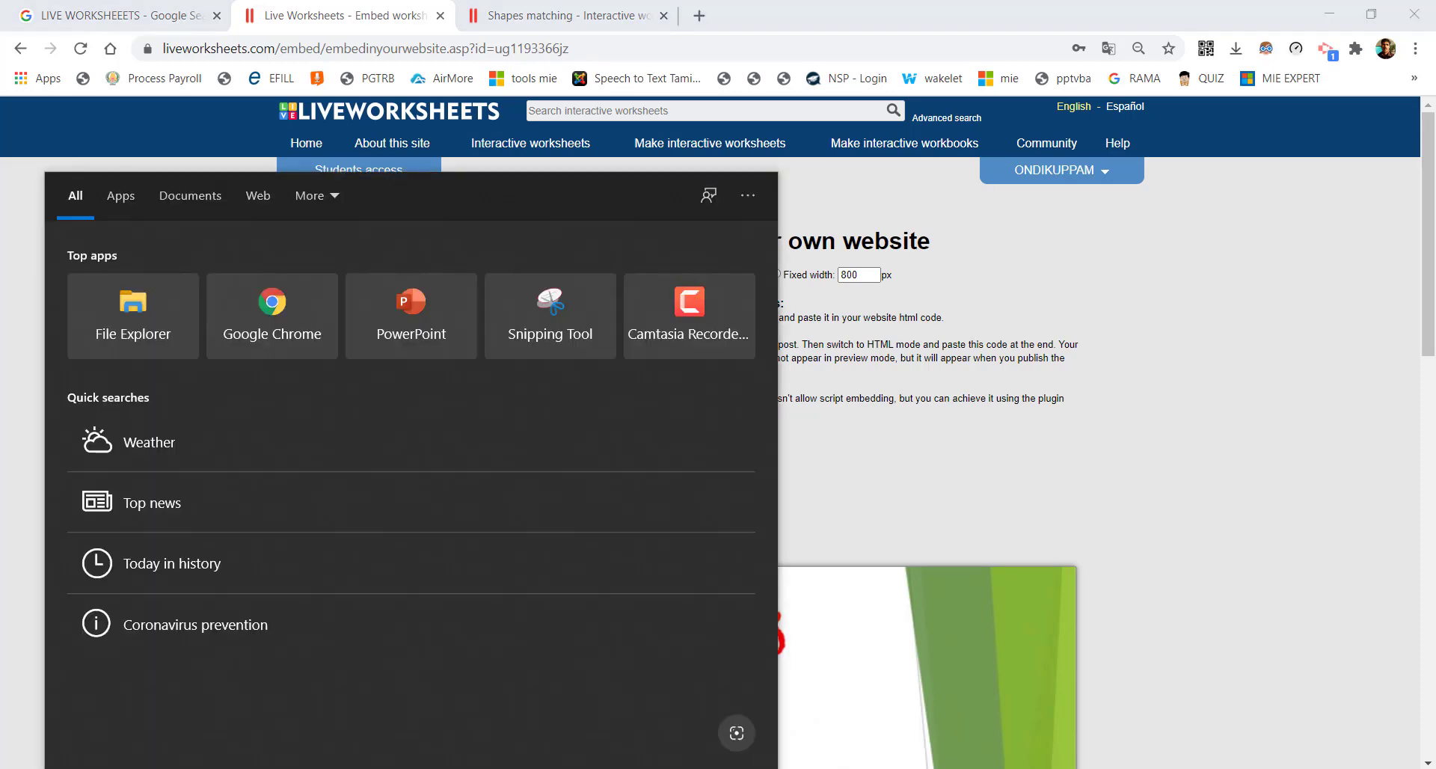
pyautogui.write('note')
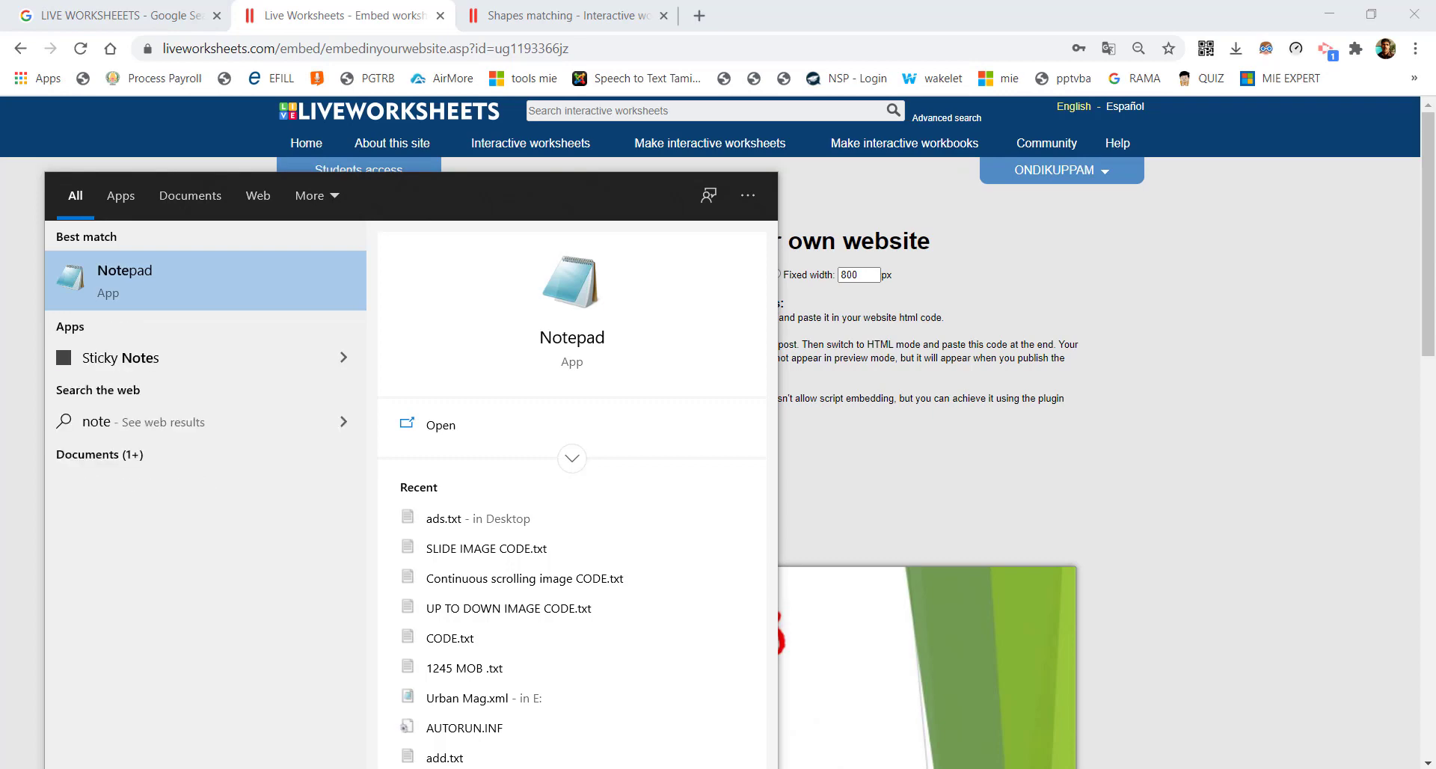
pyautogui.write('pad')
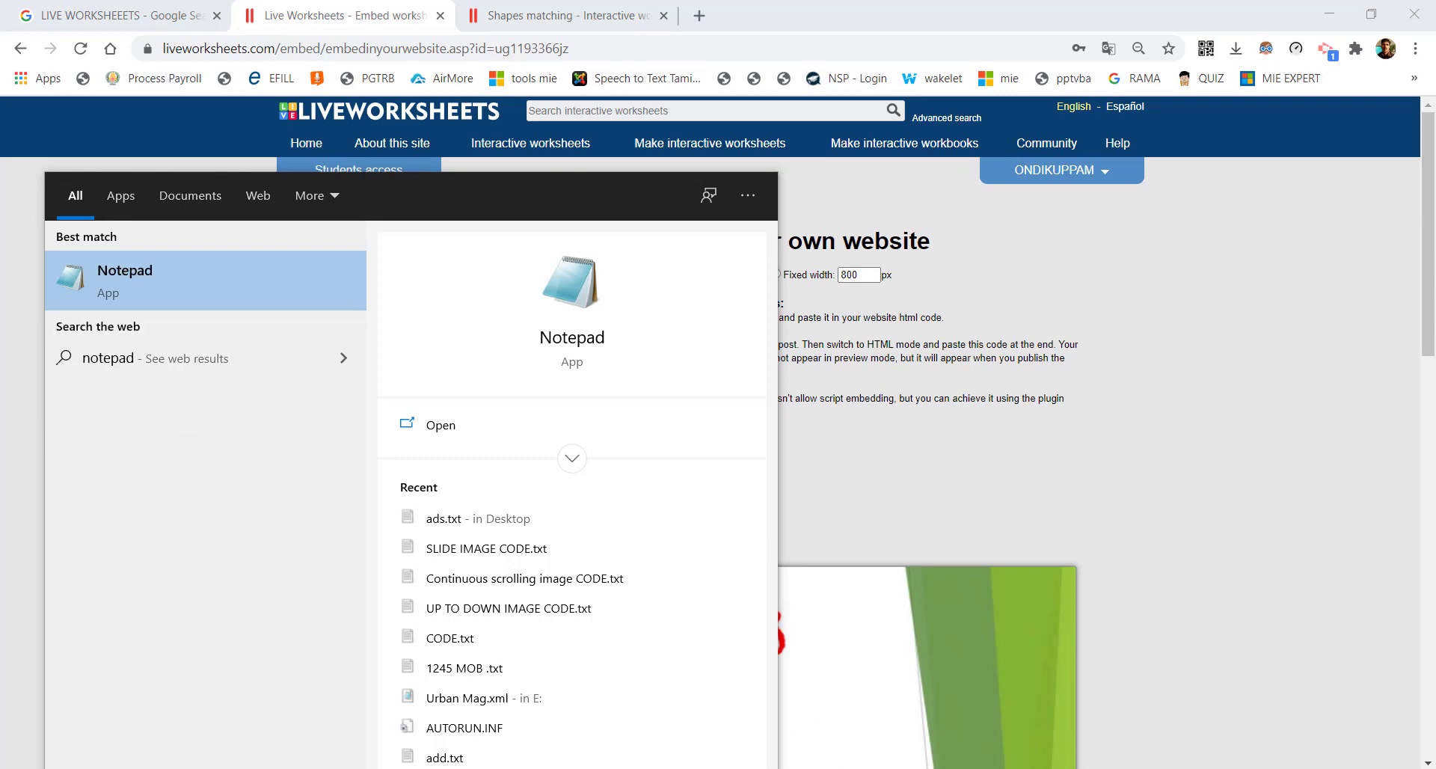
pyautogui.click(270, 265)
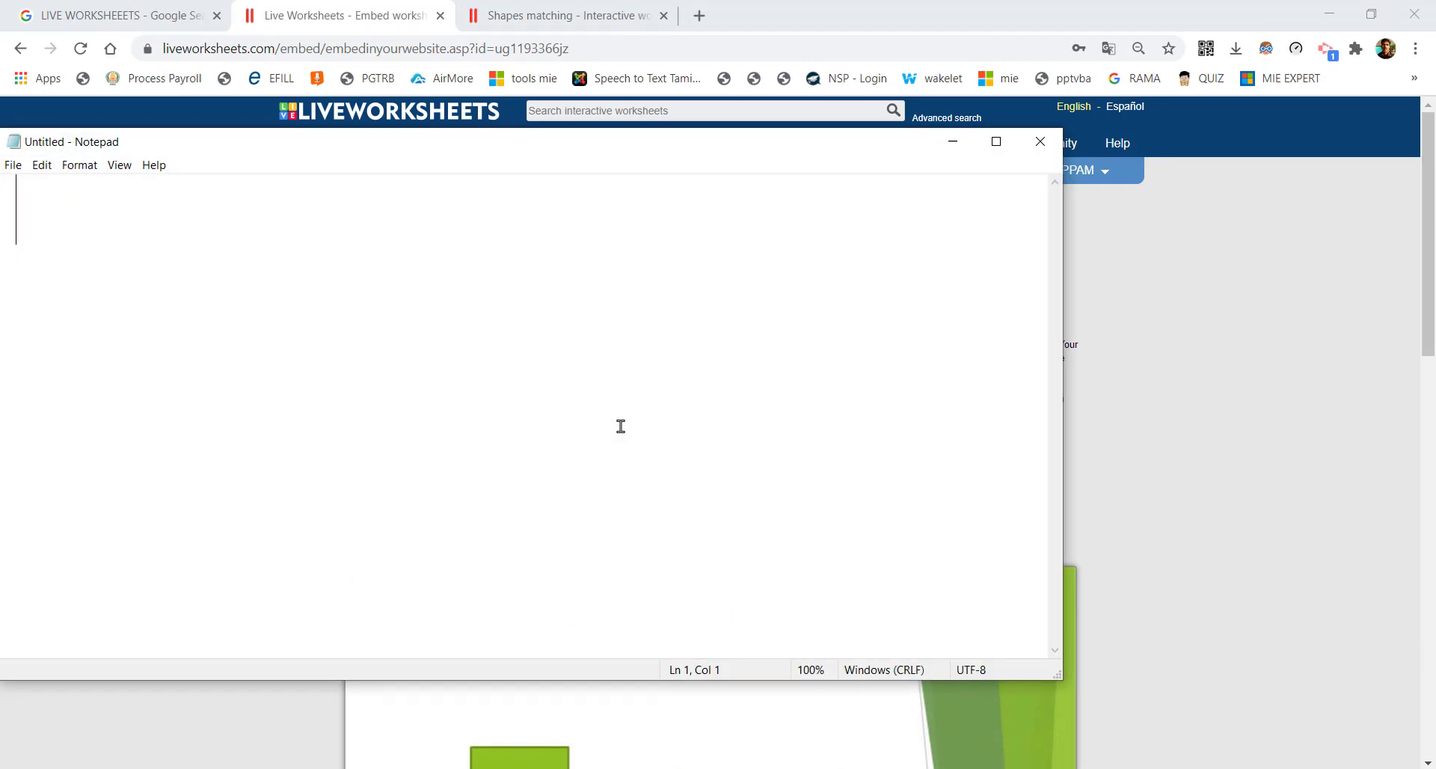
pyautogui.write('<script language="javascript"> loadliveworksheet(1193366,\'oqhflscu\',1444,\'www\',658746); </script>')
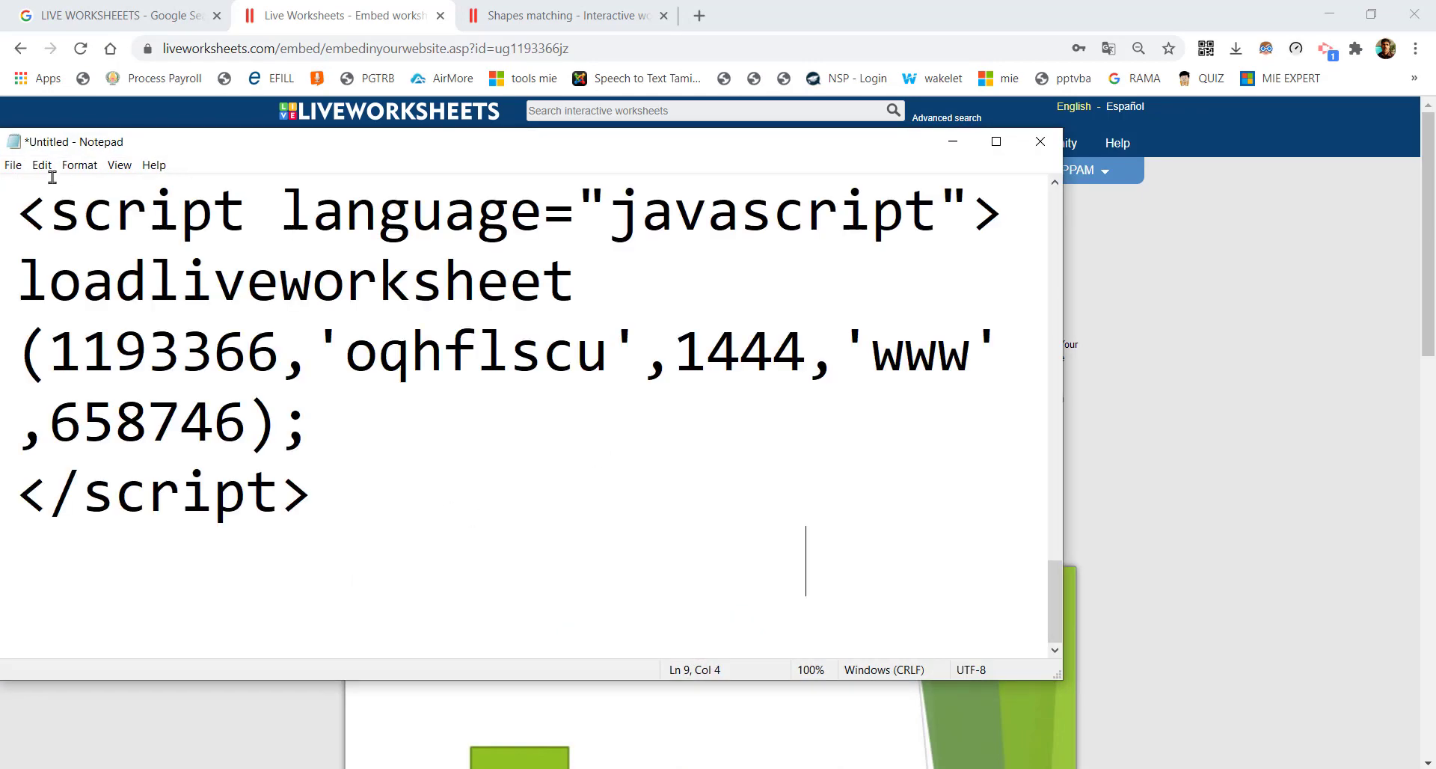
# - Save the embed code as a text file in Documents, named after the author, and minimize Notepad
pyautogui.click(13, 165)
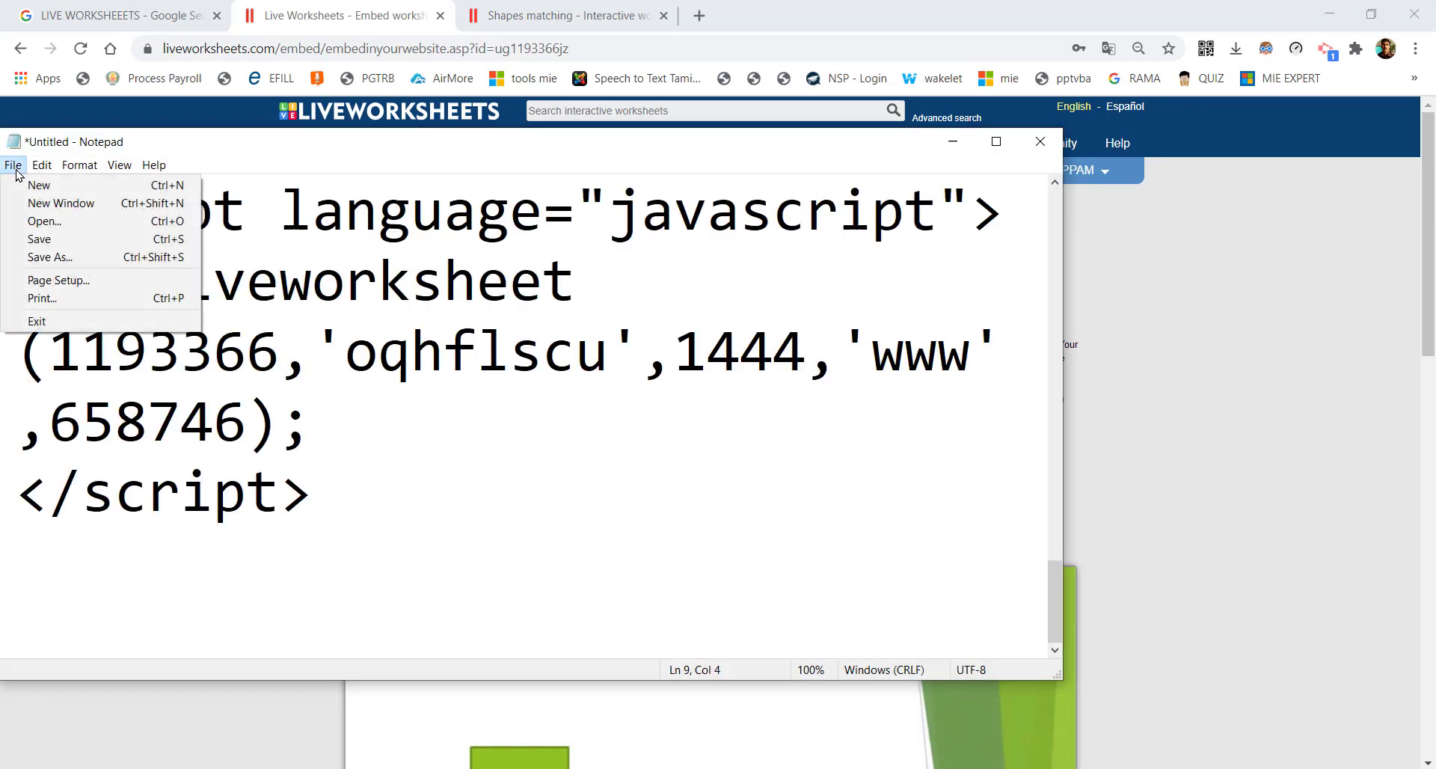
pyautogui.click(47, 244)
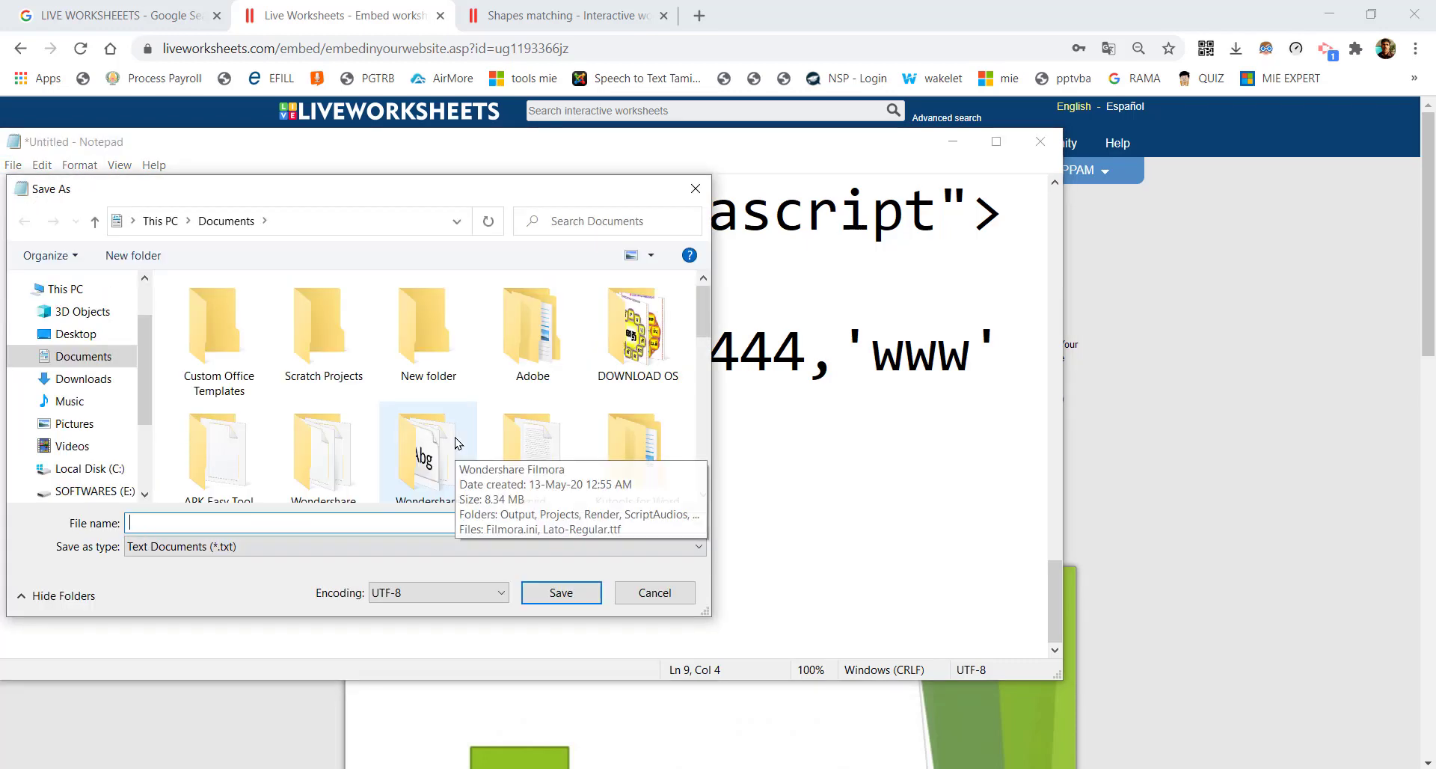
pyautogui.write('GOPINATH')
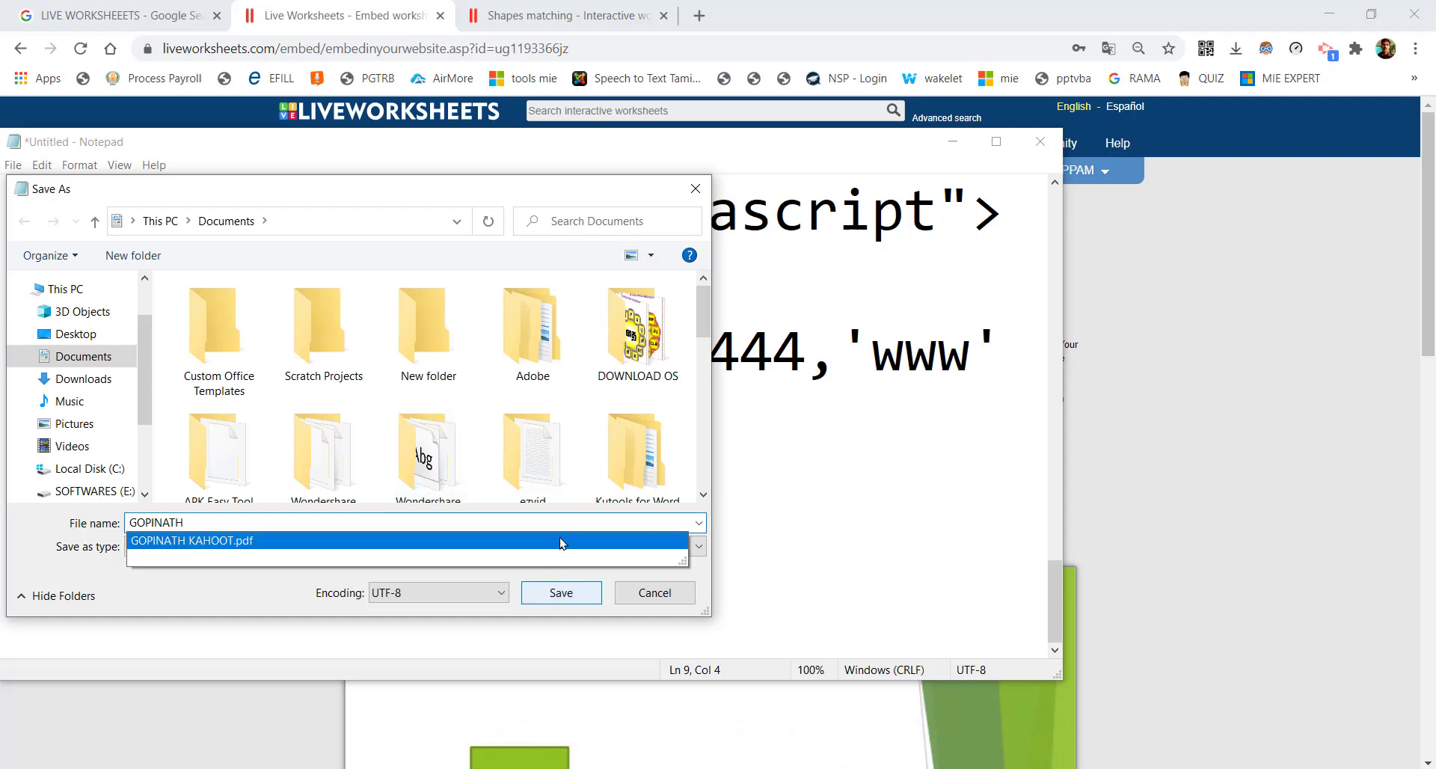
pyautogui.click(565, 597)
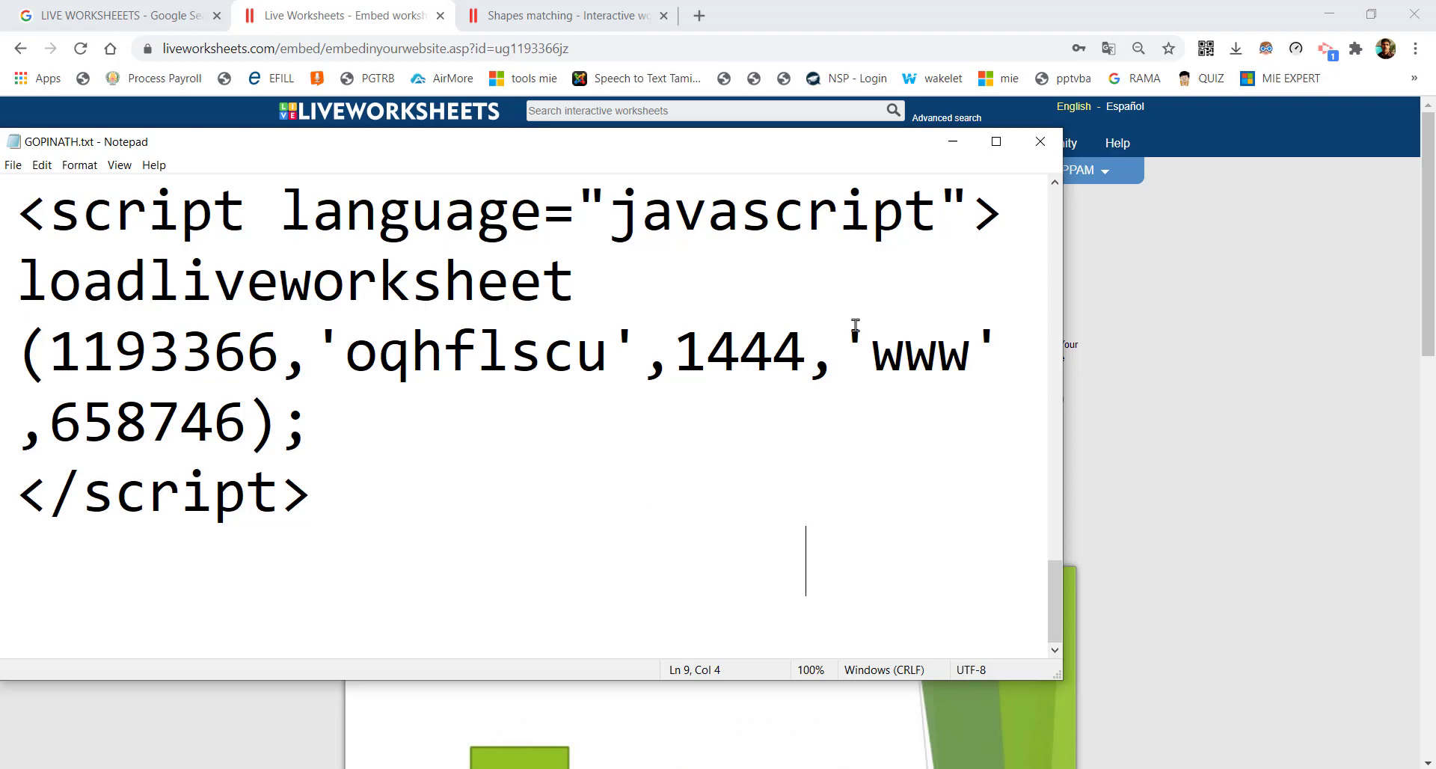
pyautogui.click(954, 146)
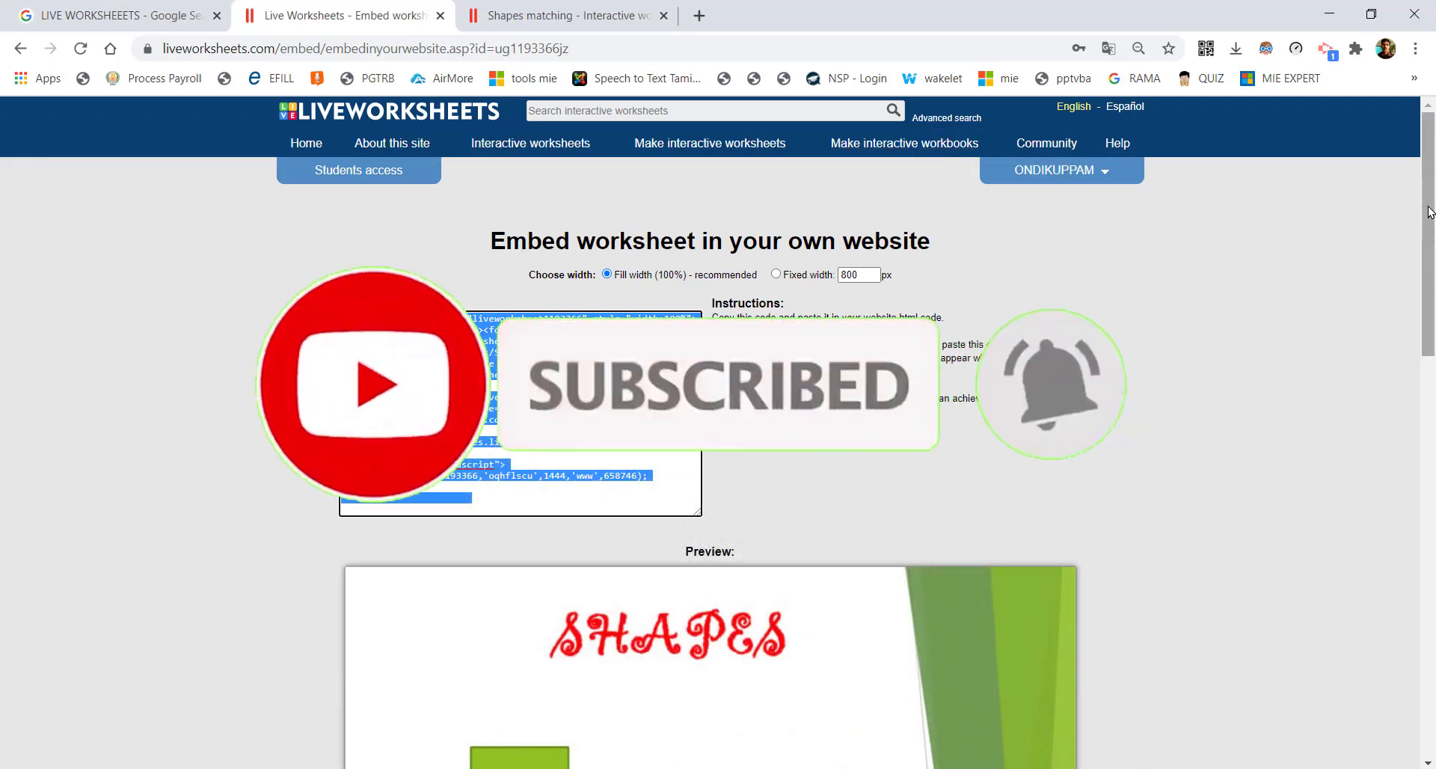
# - In the embedded preview, join the square to cuboid, cube to cube, circle to cylinder, cylinder to Sphere, and cuboid to Square
pyautogui.moveTo(1428, 248); pyautogui.dragTo(1432, 404)
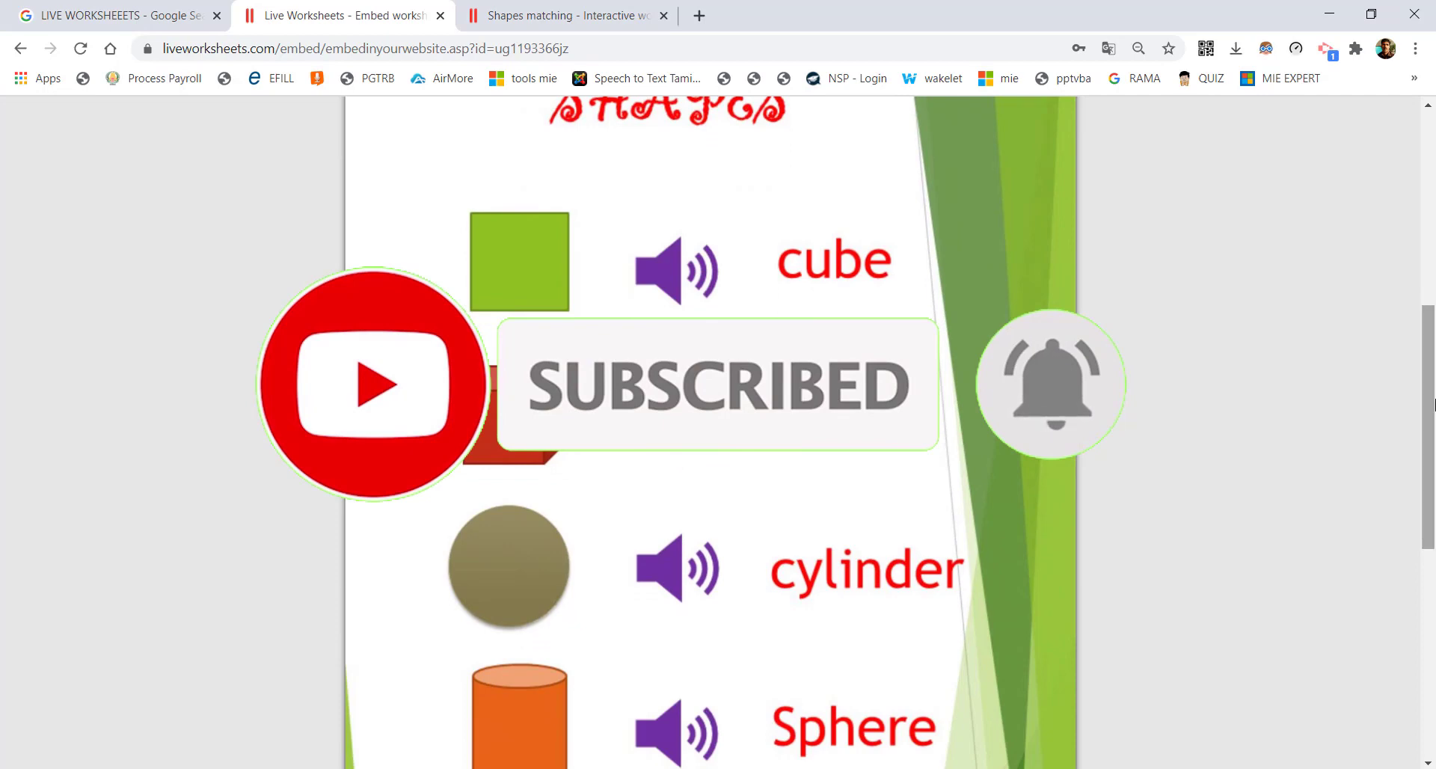
pyautogui.moveTo(512, 268); pyautogui.dragTo(823, 412)
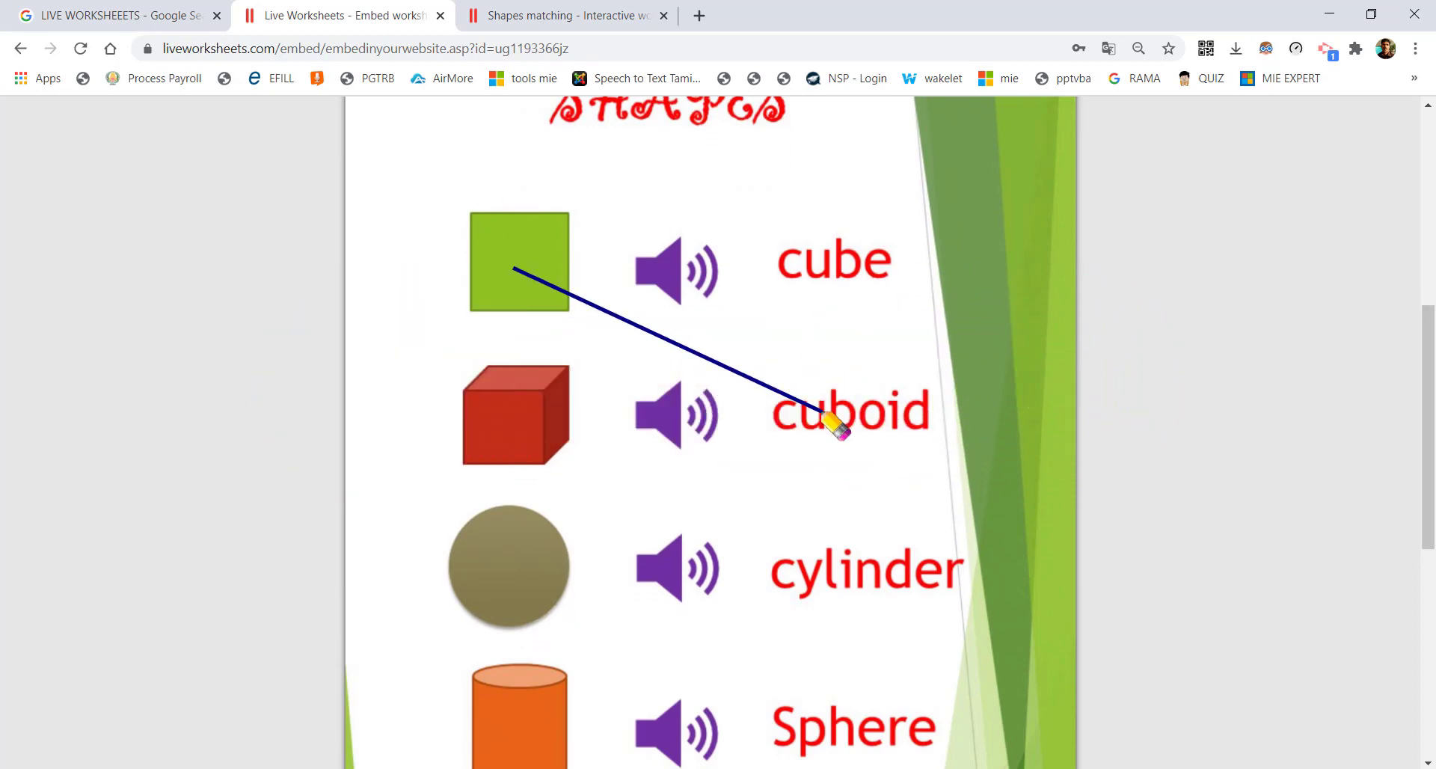
pyautogui.moveTo(830, 253); pyautogui.dragTo(533, 441)
pyautogui.moveTo(536, 583); pyautogui.dragTo(835, 578)
pyautogui.moveTo(565, 710); pyautogui.dragTo(883, 737)
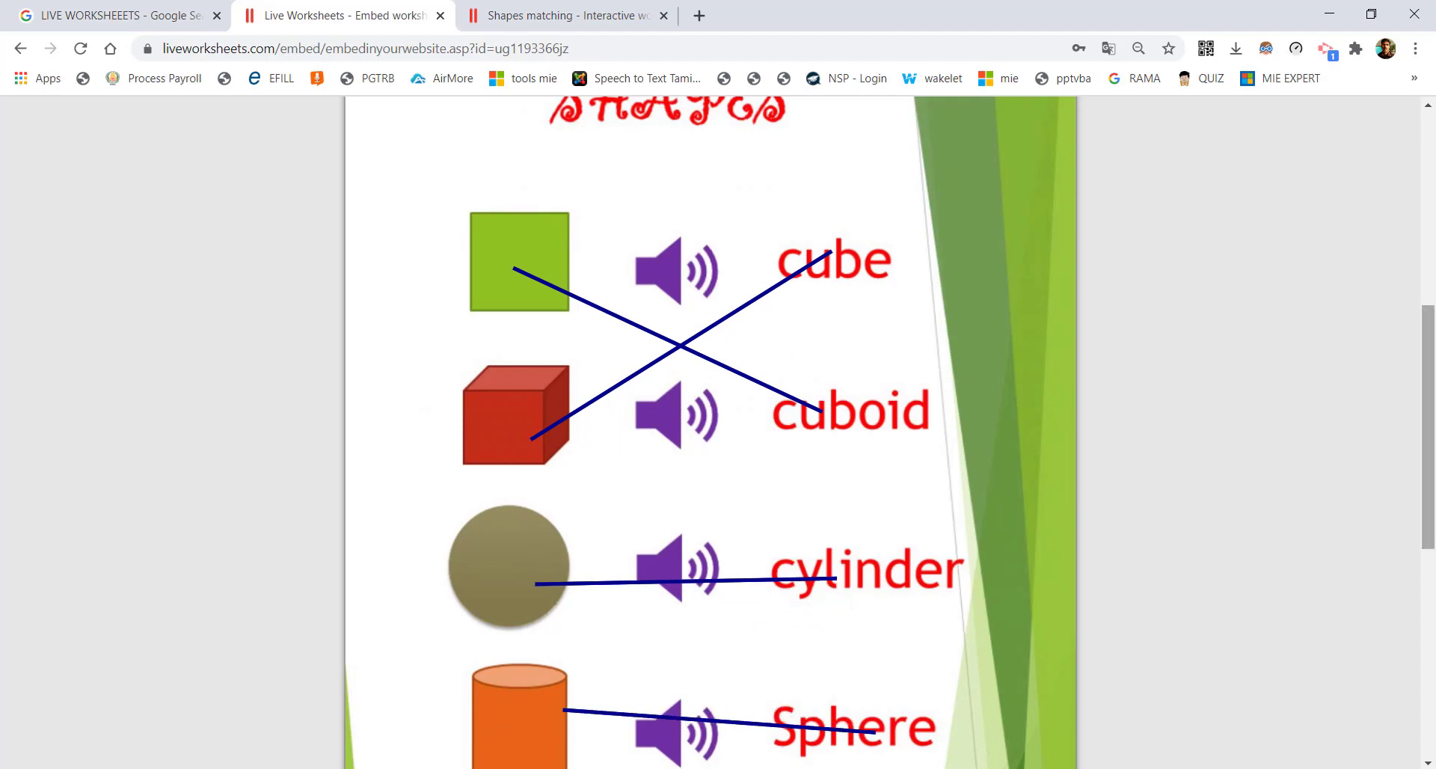
pyautogui.click(1431, 297)
pyautogui.moveTo(1431, 298); pyautogui.dragTo(1430, 567)
pyautogui.moveTo(511, 700); pyautogui.dragTo(868, 699)
pyautogui.moveTo(1426, 491); pyautogui.dragTo(1426, 611)
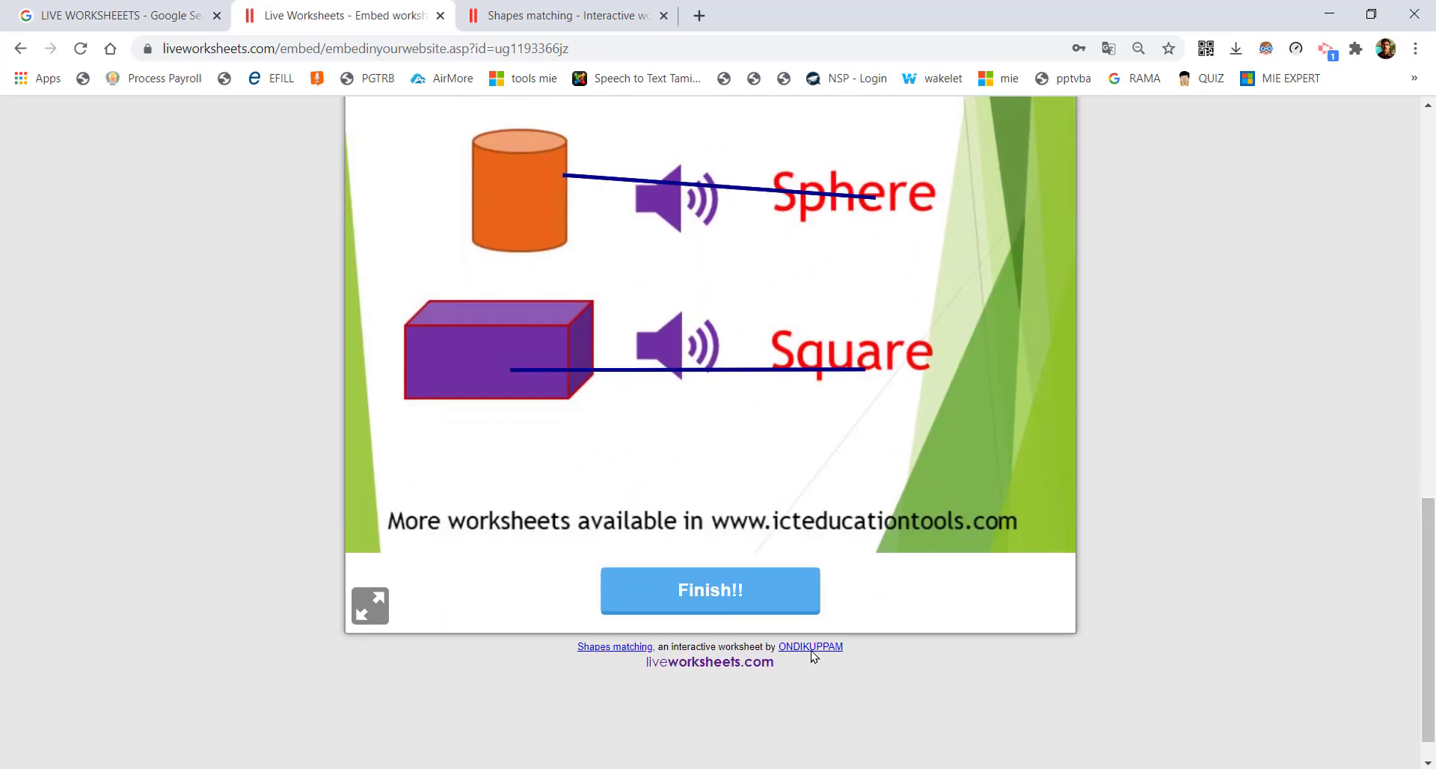
# - Finish the worksheet in the preview, check the answers, and review the marked matches
pyautogui.click(711, 590)
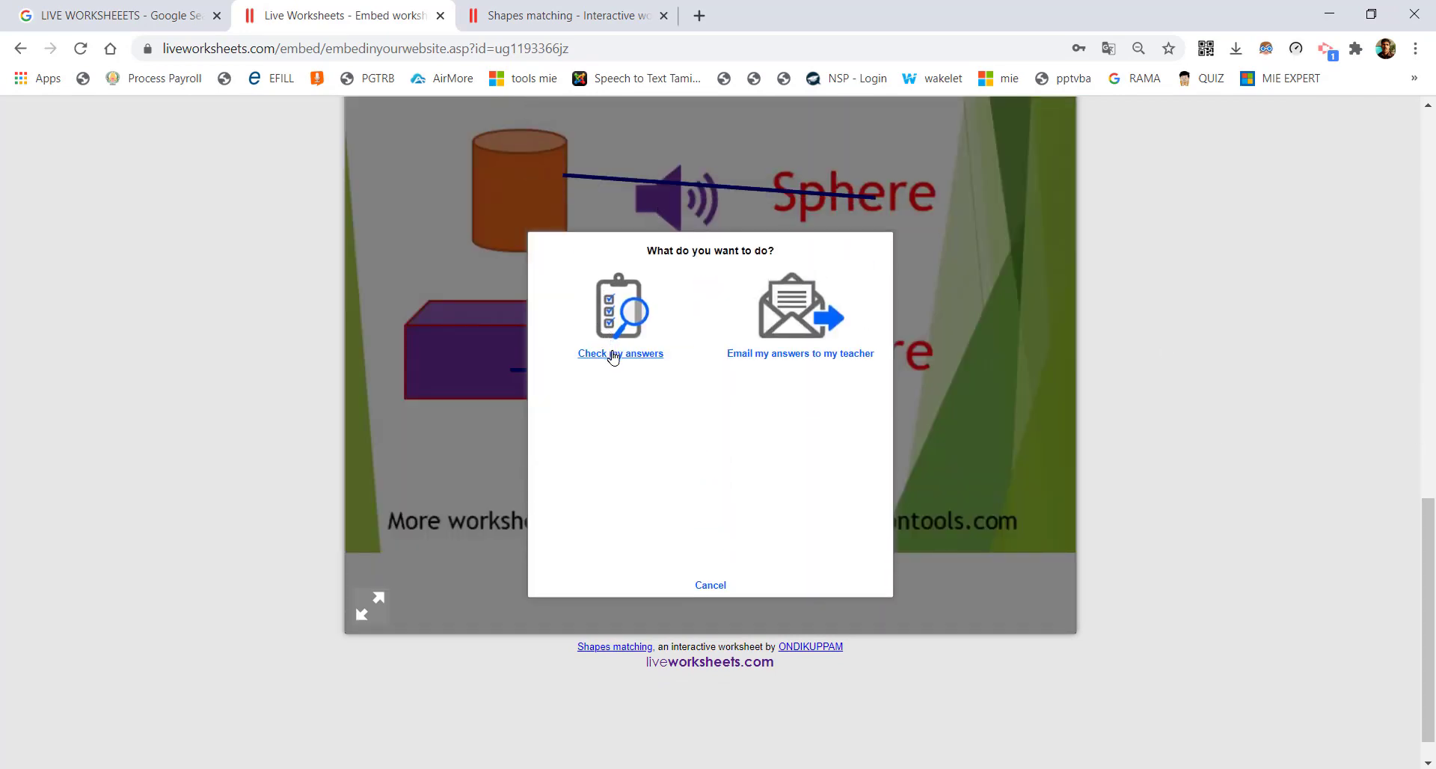
pyautogui.click(613, 354)
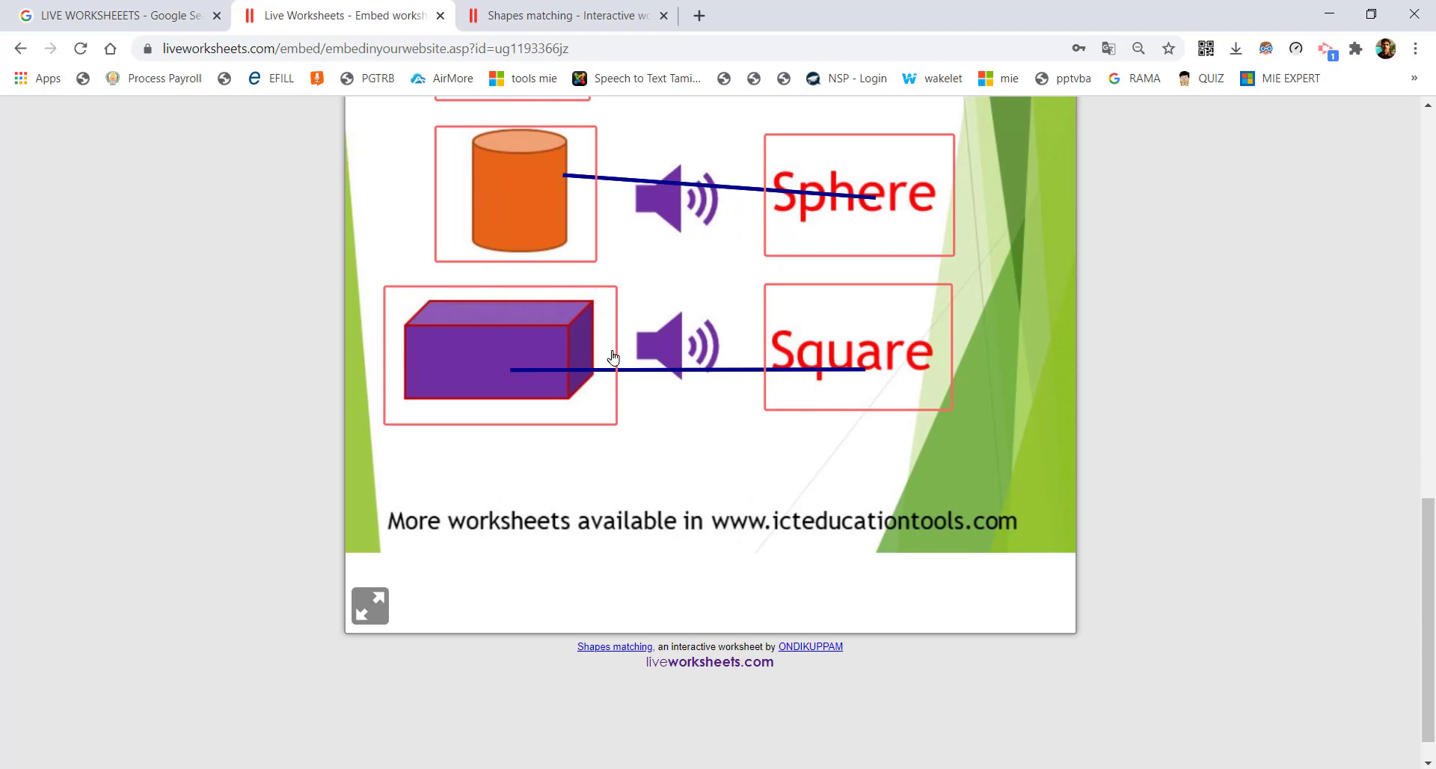
pyautogui.moveTo(1430, 620); pyautogui.dragTo(1431, 430)
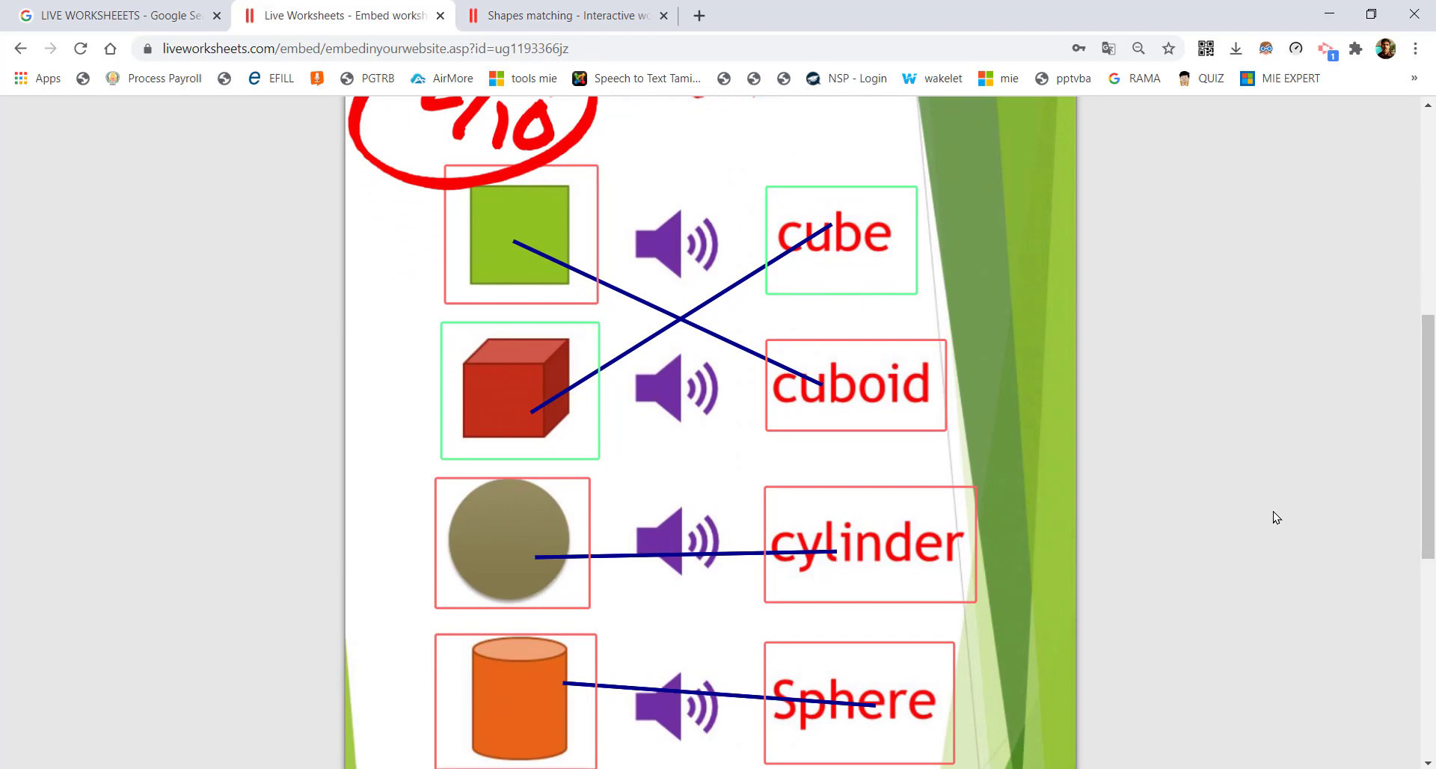
pyautogui.moveTo(1434, 416)
pyautogui.mouseDown()
pyautogui.moveTo(1433, 549)
pyautogui.moveTo(1434, 258)
pyautogui.moveTo(1434, 412)
pyautogui.moveTo(1433, 394)
pyautogui.mouseUp()
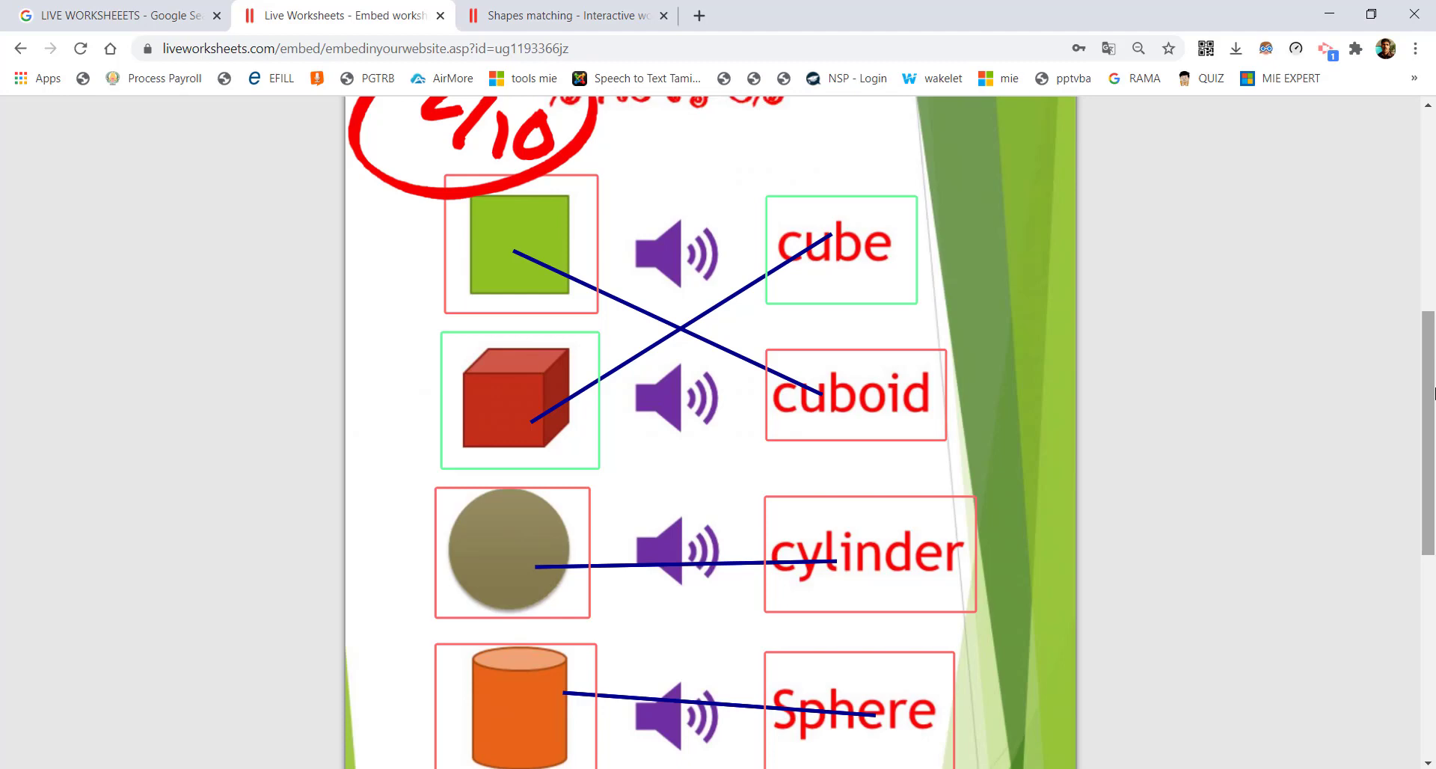